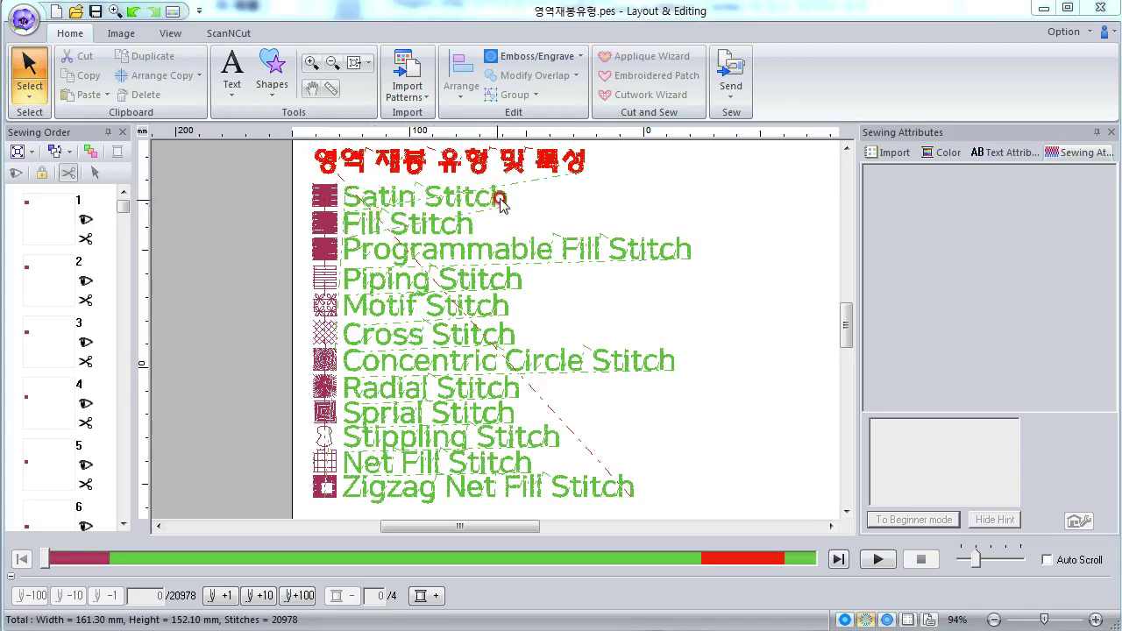
Select each sample square in turn, from Satin Stitch to Zigzag Net Fill Stitch, and examine its region sewing attributes
click(324, 198)
click(324, 222)
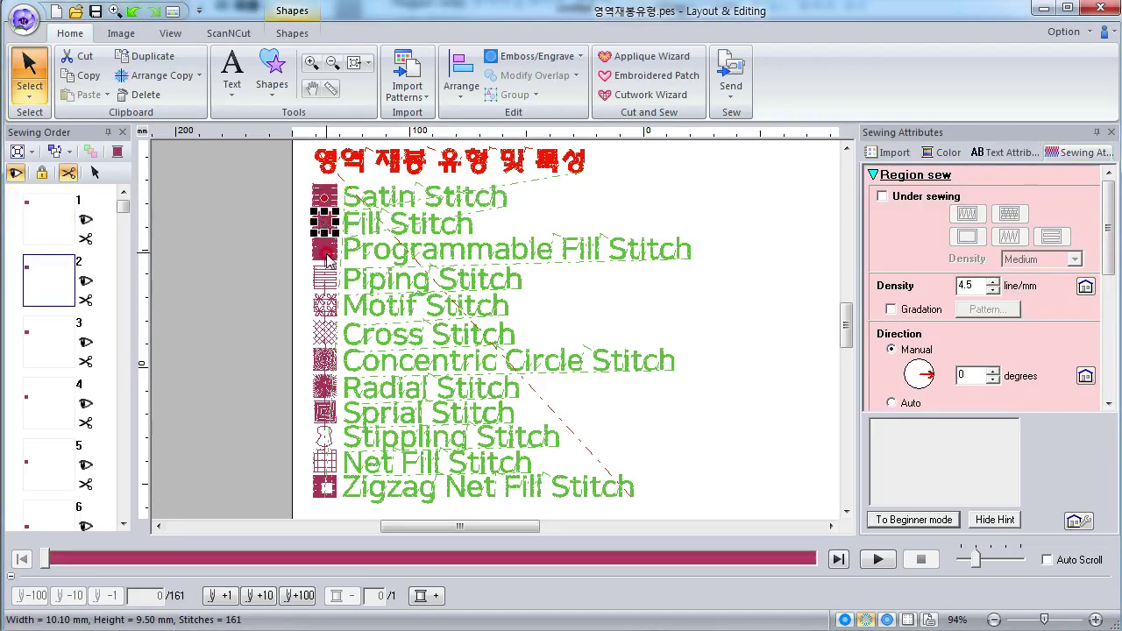
click(325, 249)
click(325, 279)
click(325, 305)
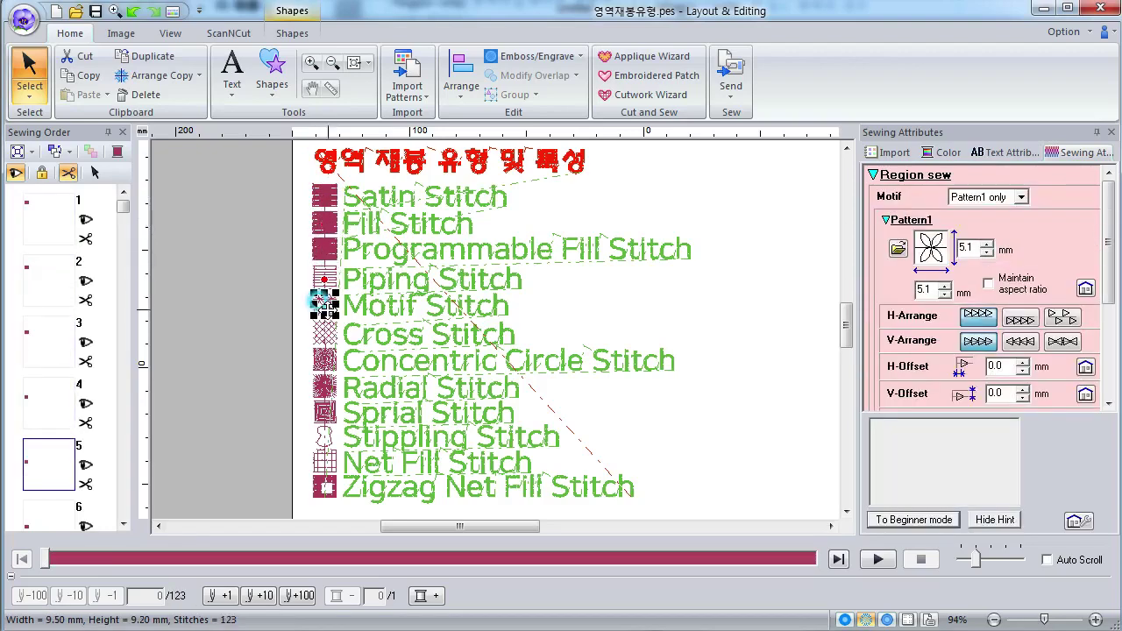
click(325, 333)
click(323, 360)
click(324, 385)
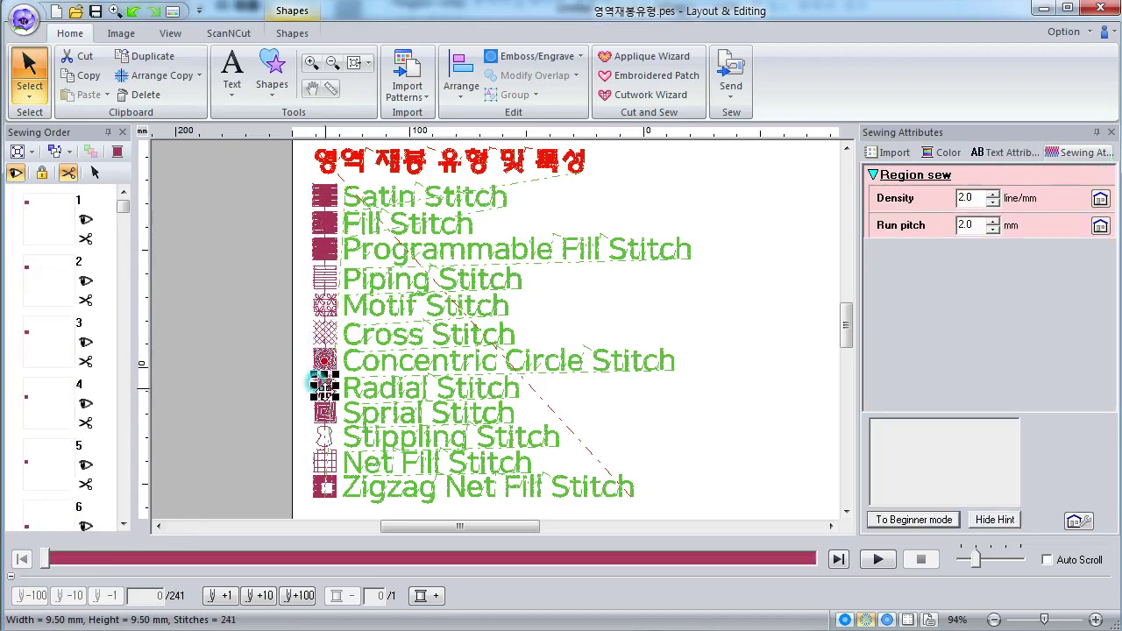
click(324, 412)
click(322, 437)
click(321, 460)
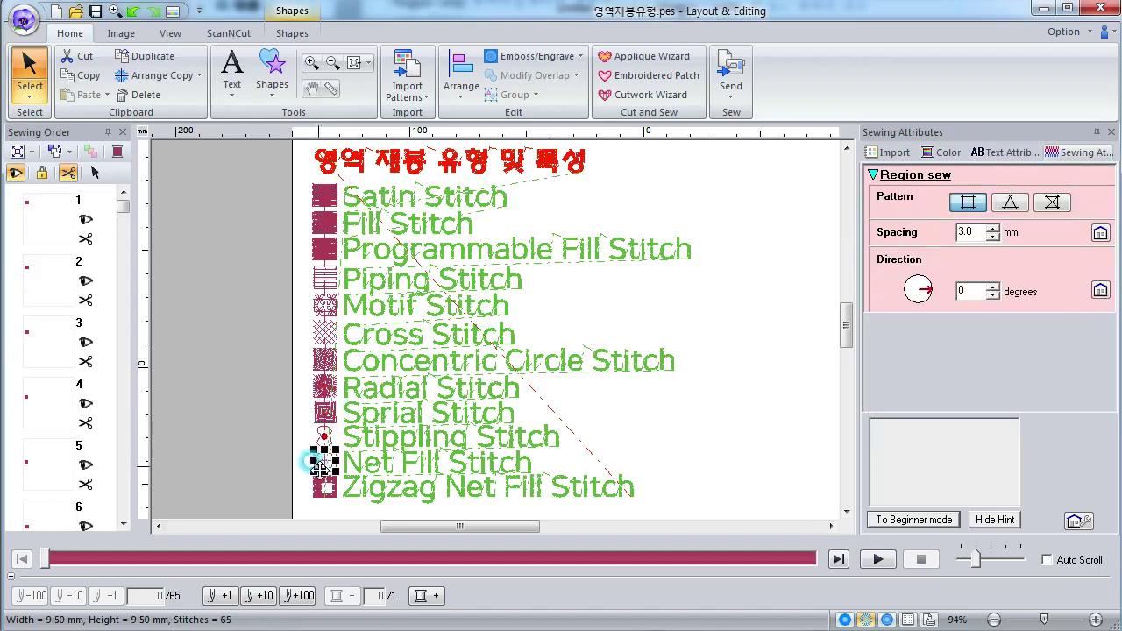
click(325, 486)
Review the region stitch types offered for the Satin Stitch square, keeping Satin Stitch selected
click(330, 200)
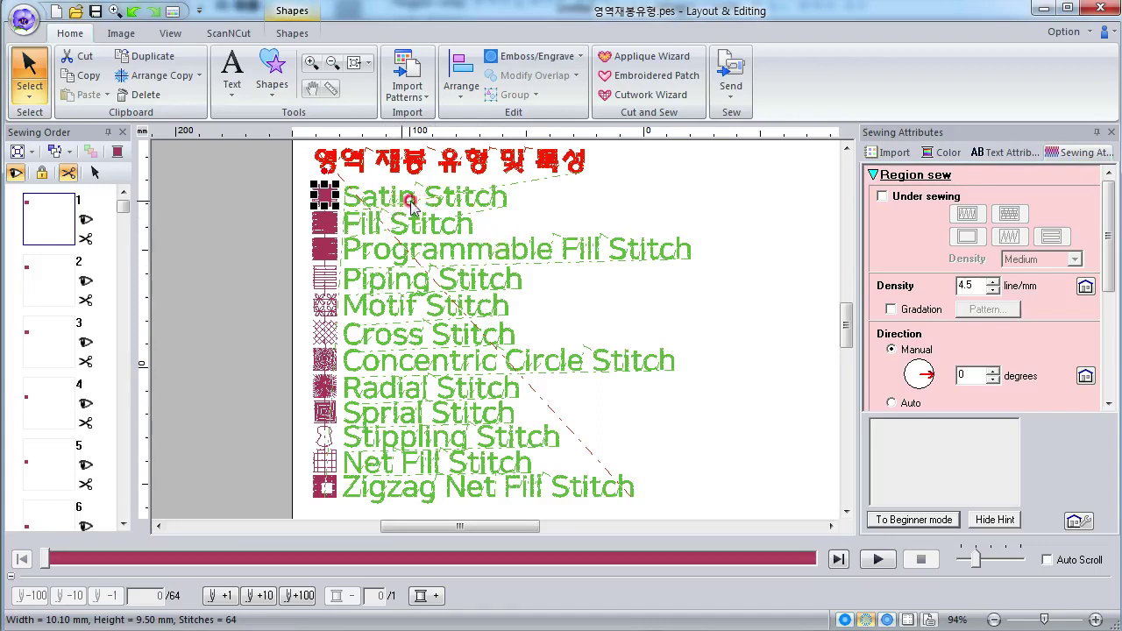
click(292, 32)
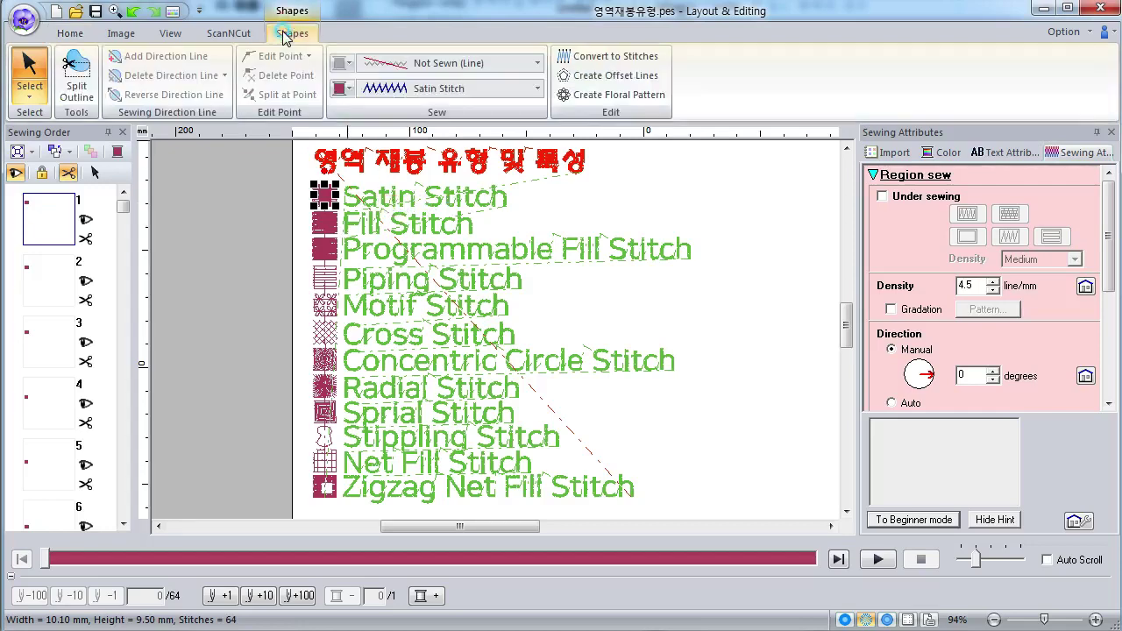
click(490, 91)
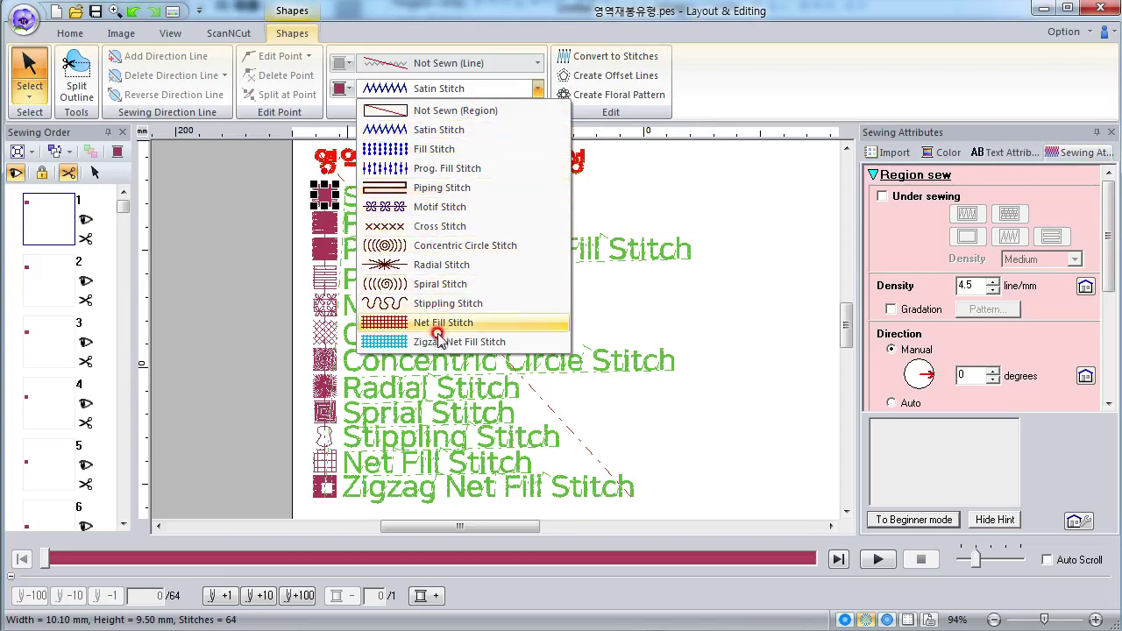
click(452, 130)
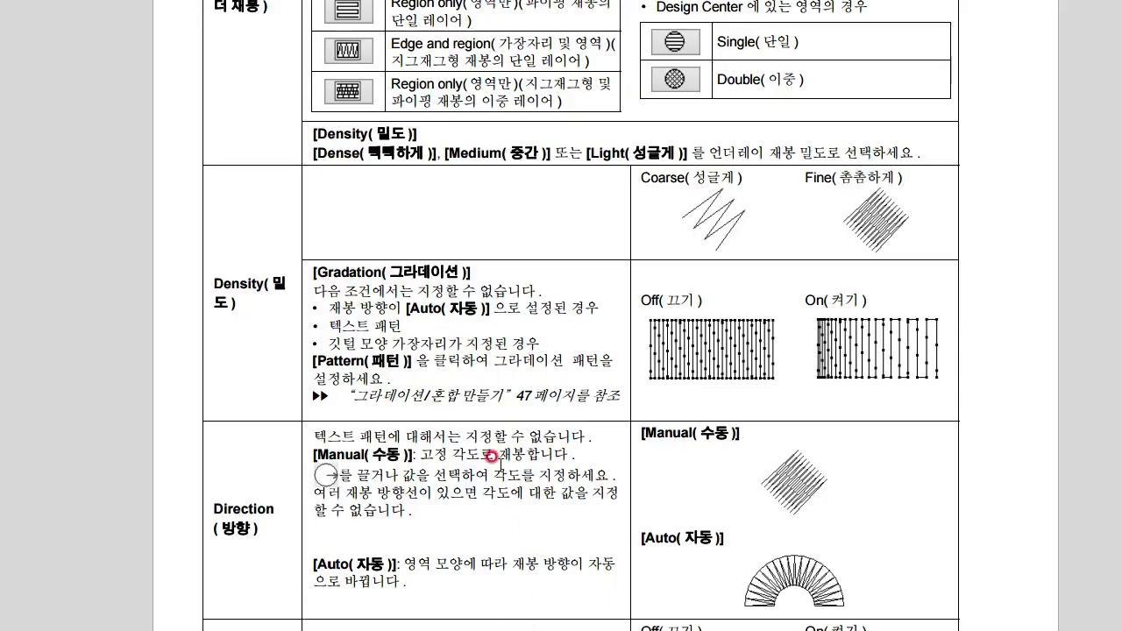
Switch to the manual and read its Satin Stitch attribute table, covering under sewing, density, gradation and direction
scroll(492, 456, up, 10)
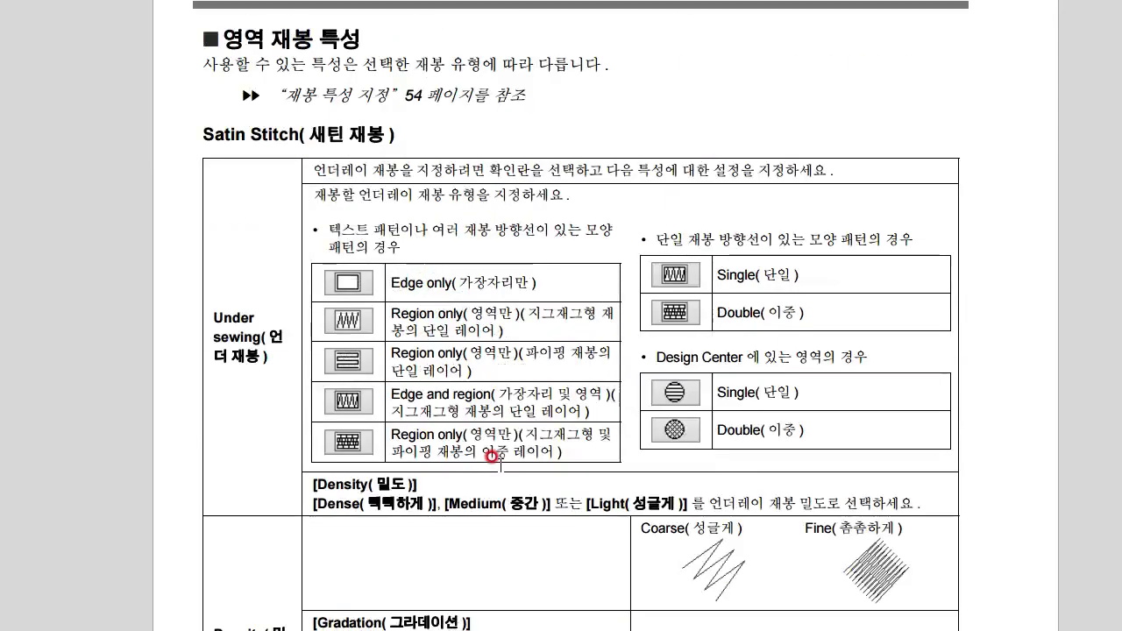
scroll(491, 456, down, 8)
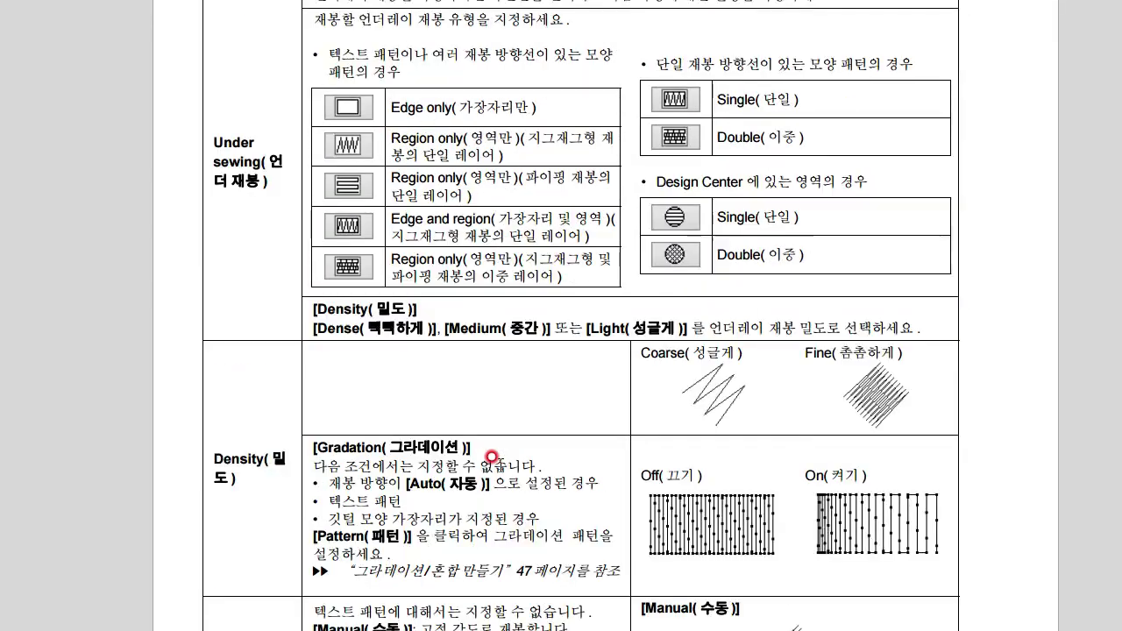
scroll(492, 455, up, 7)
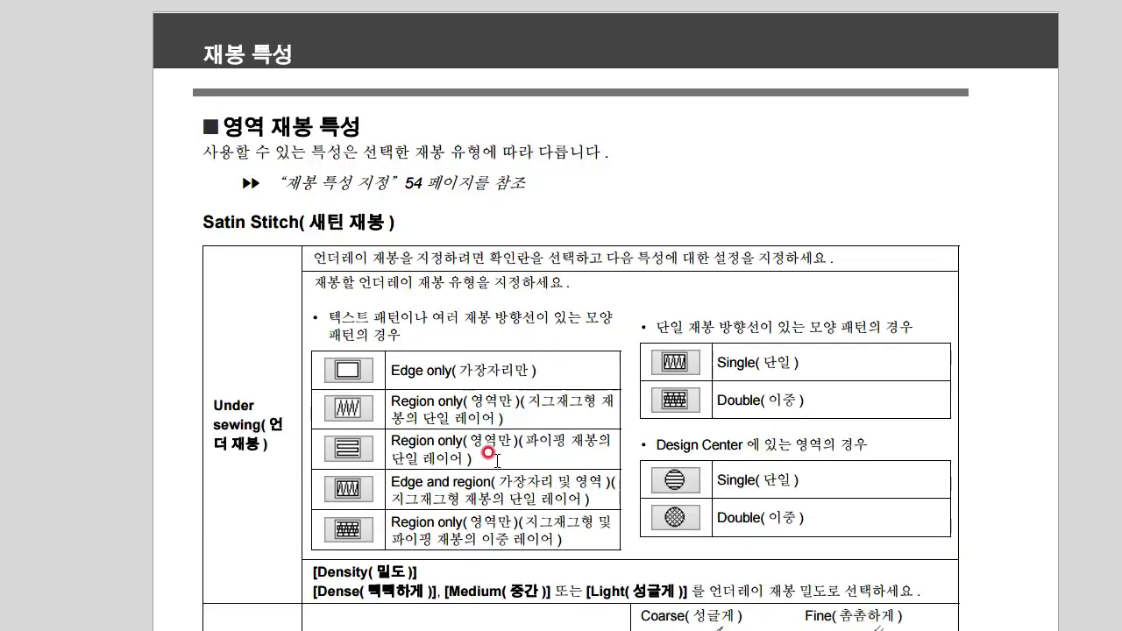
click(456, 309)
scroll(457, 308, down, 3)
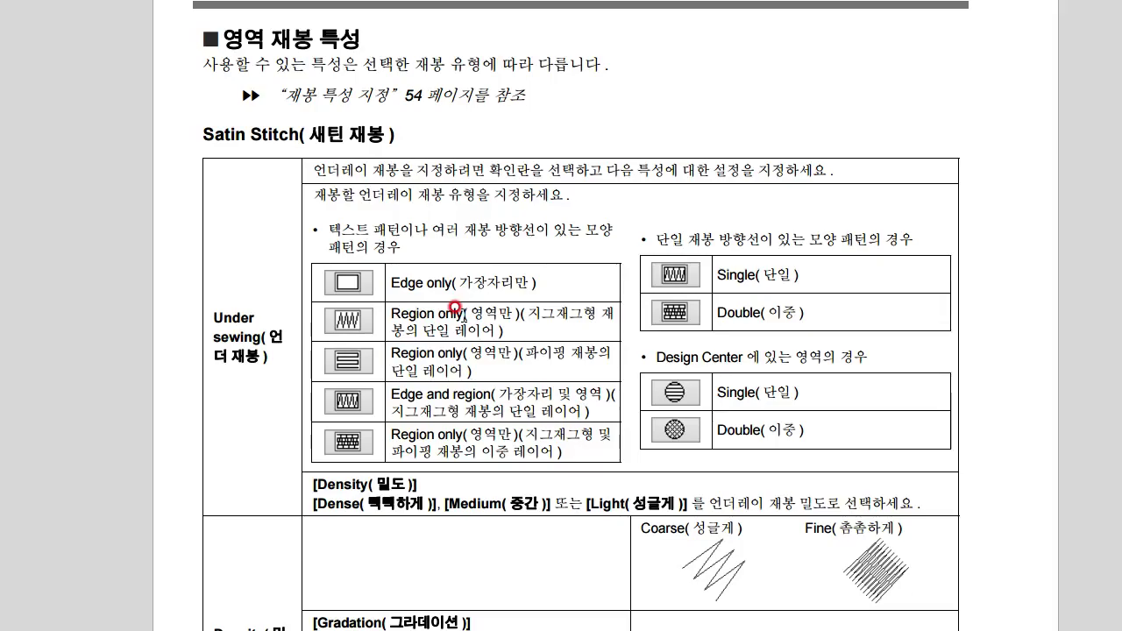
scroll(455, 307, down, 3)
scroll(415, 401, down, 20)
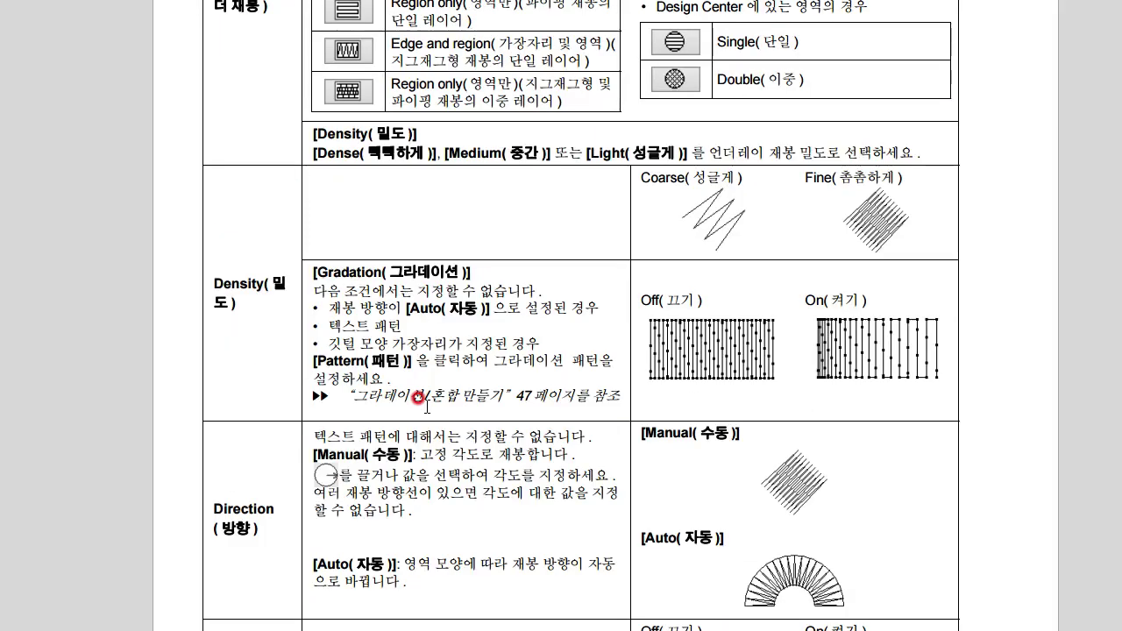
Read the manual's feathered edge and Fill Stitch sections, including the page 331 cross-reference, and return to the Satin Stitch table
scroll(418, 397, down, 20)
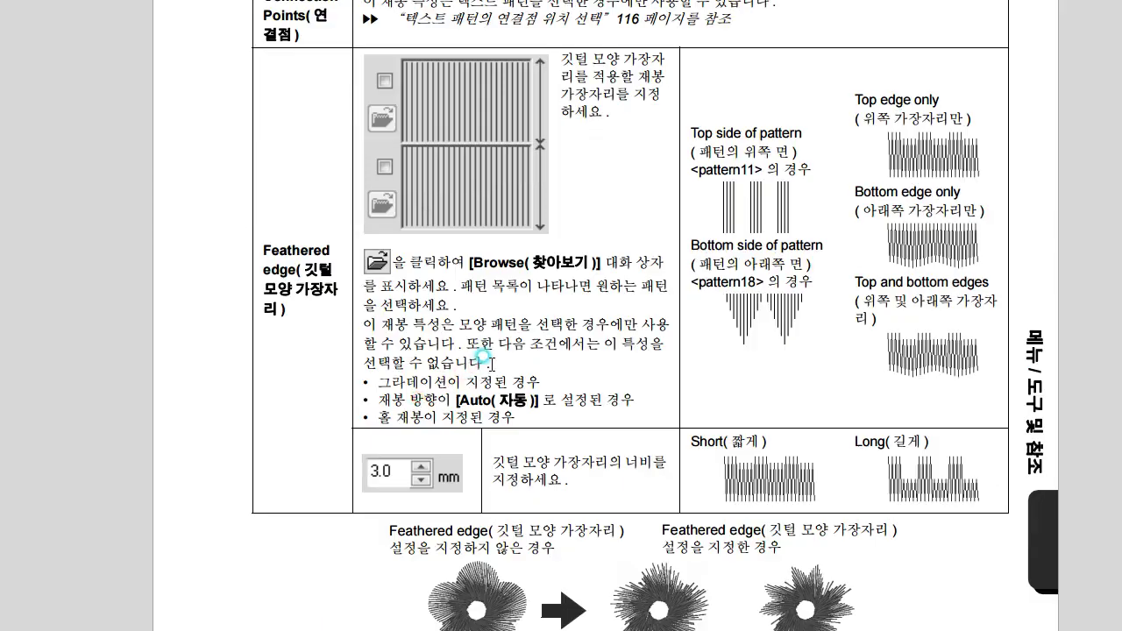
scroll(483, 357, down, 20)
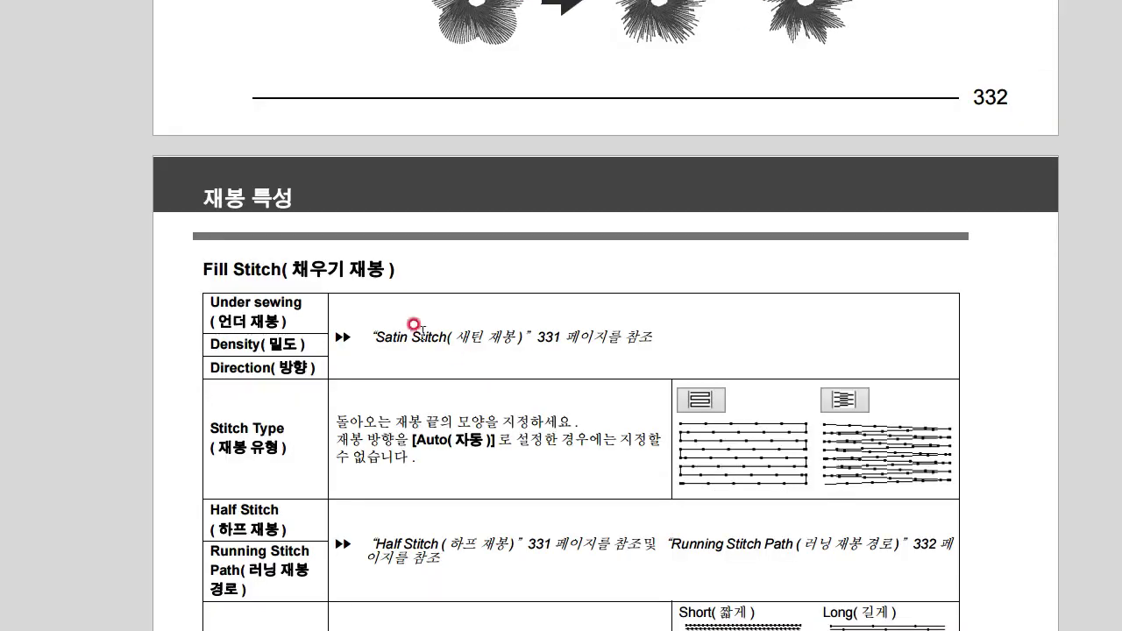
scroll(401, 316, down, 3)
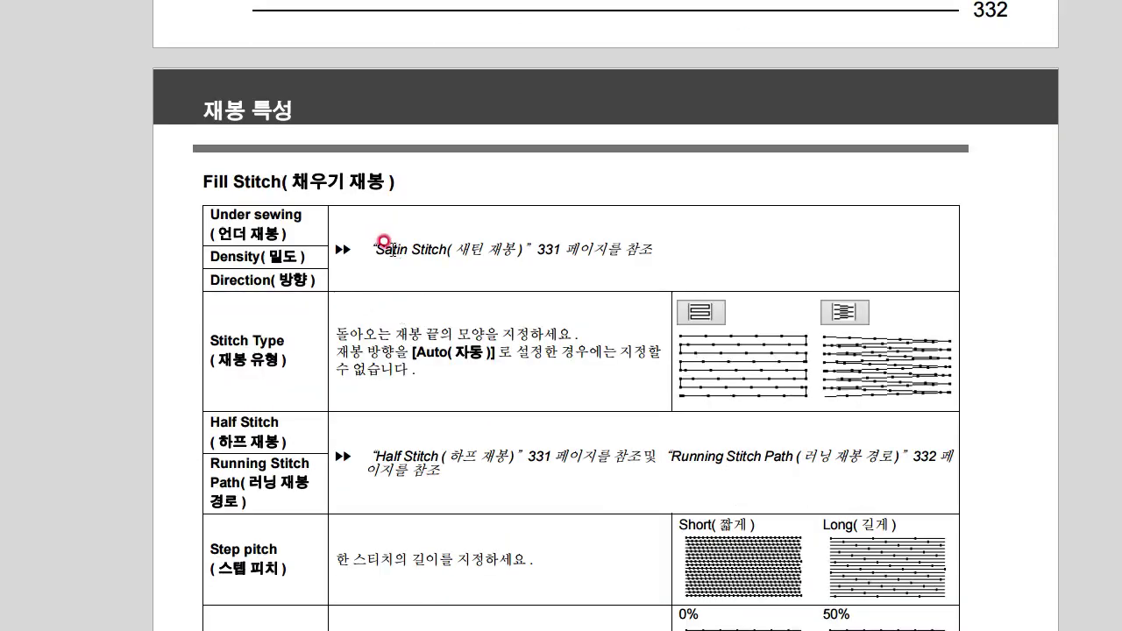
drag(369, 239, 576, 238)
click(424, 246)
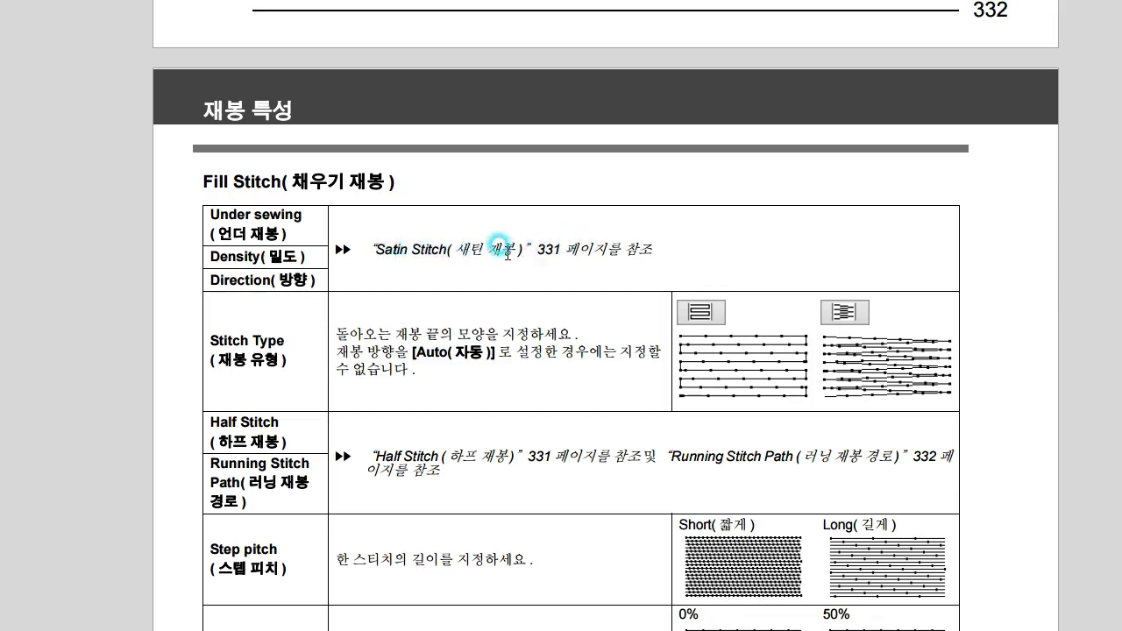
scroll(427, 305, up, 9)
scroll(438, 341, up, 20)
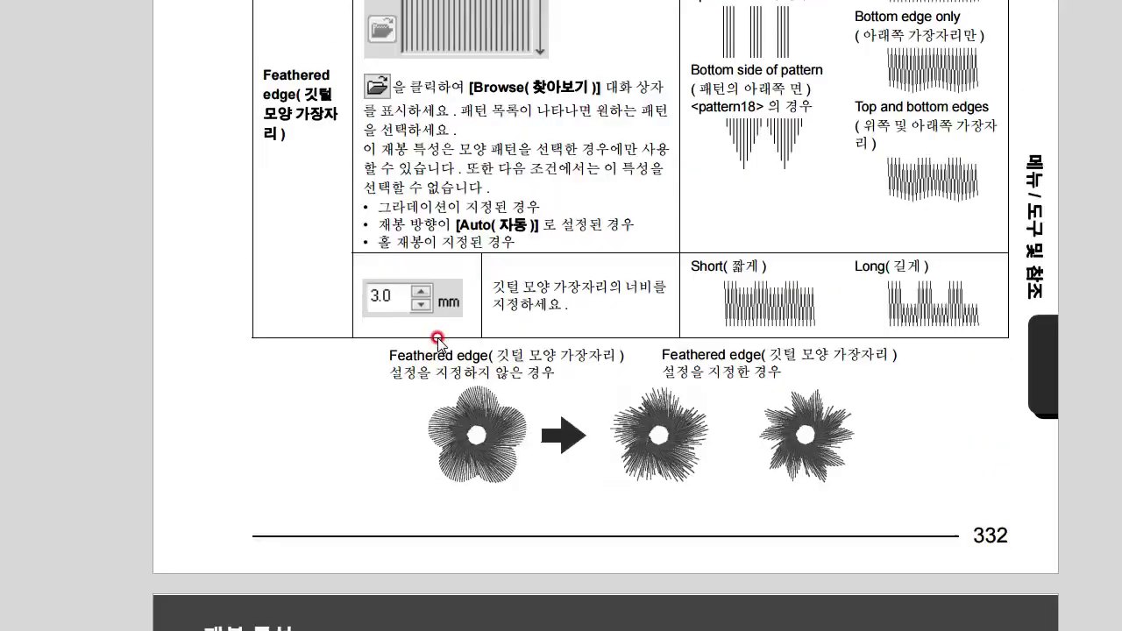
scroll(438, 338, up, 20)
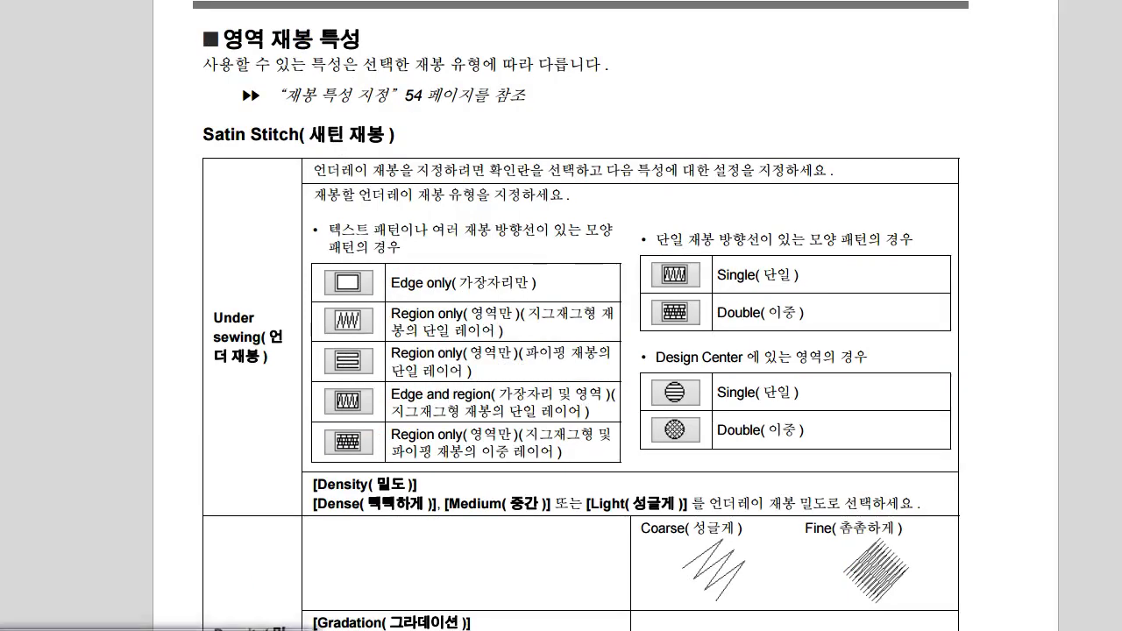
Switch back to Layout & Editing and try Zigzag Stitch as the outline of the Satin Stitch square
click(379, 612)
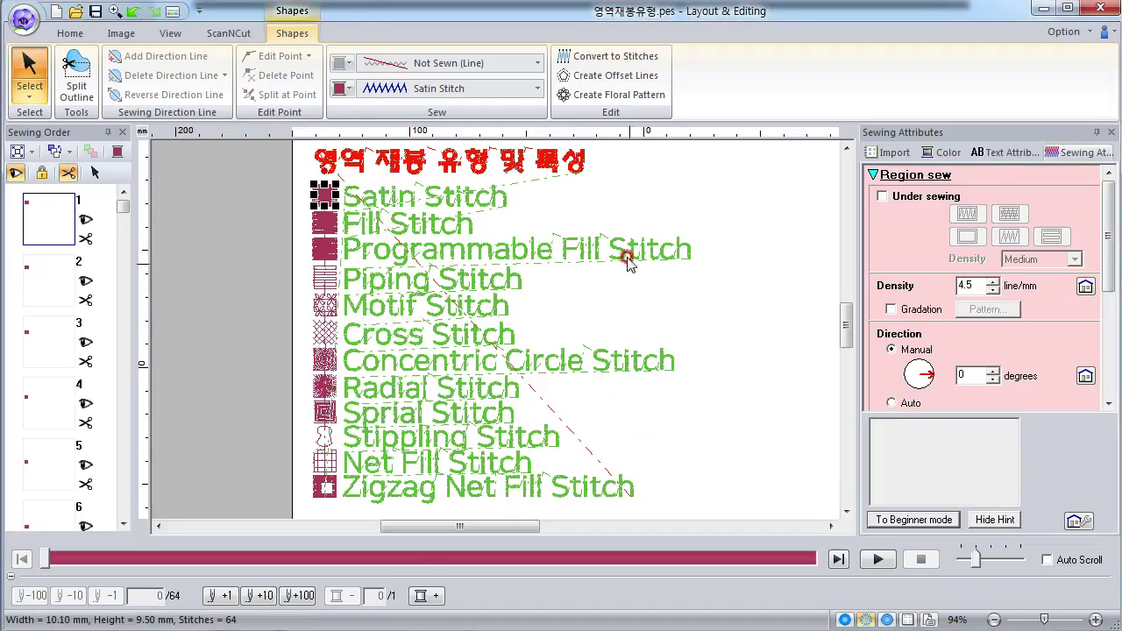
click(563, 207)
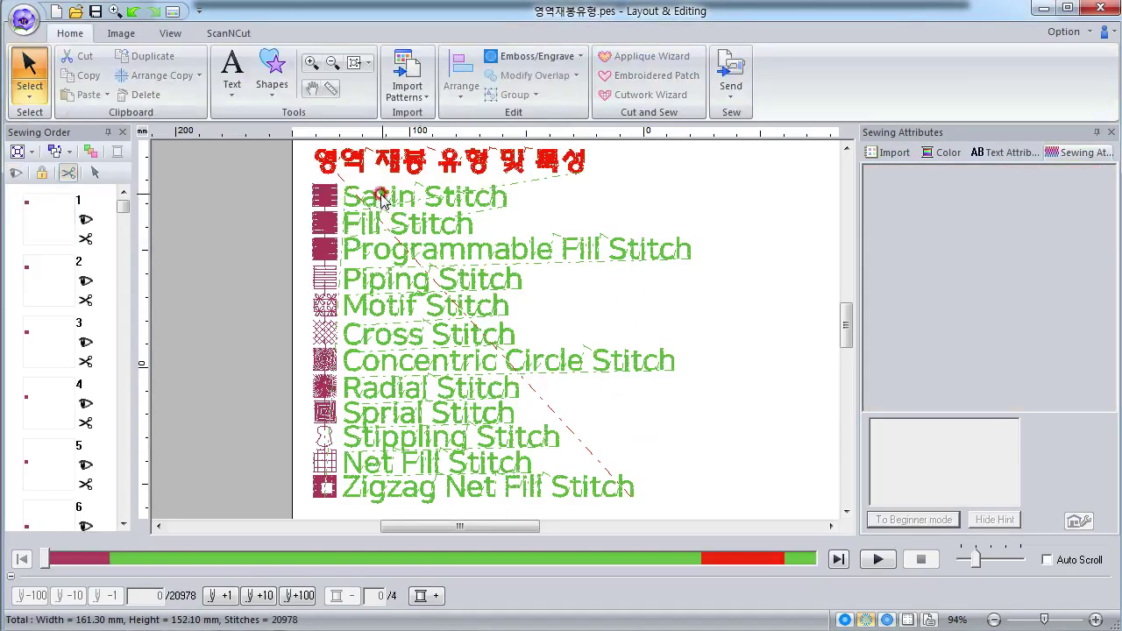
click(331, 200)
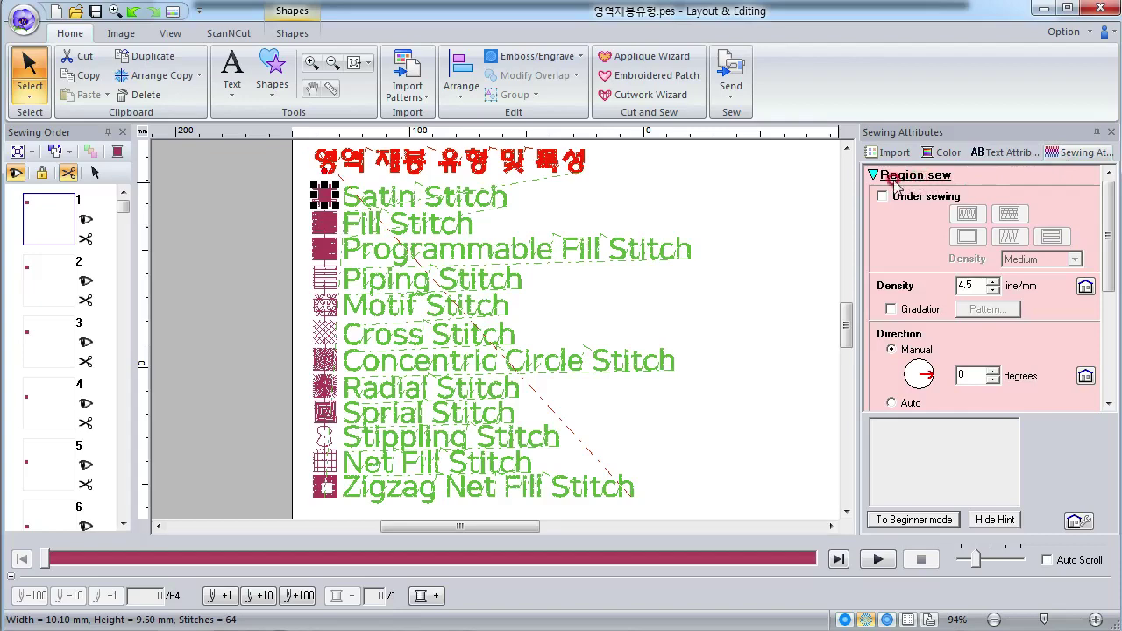
click(292, 33)
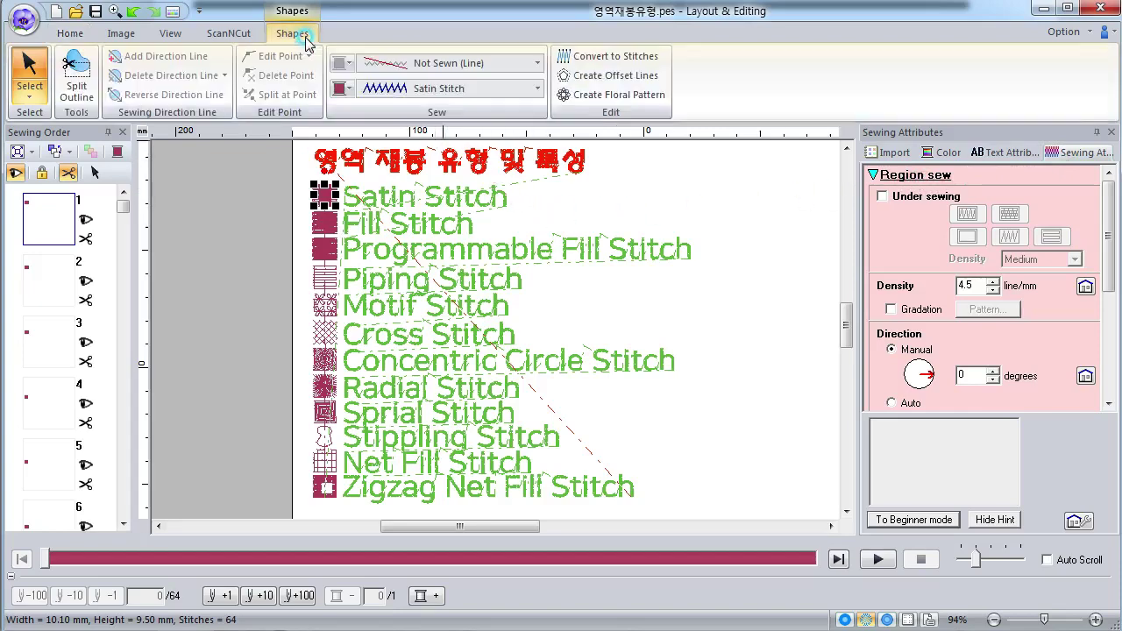
click(417, 67)
click(419, 105)
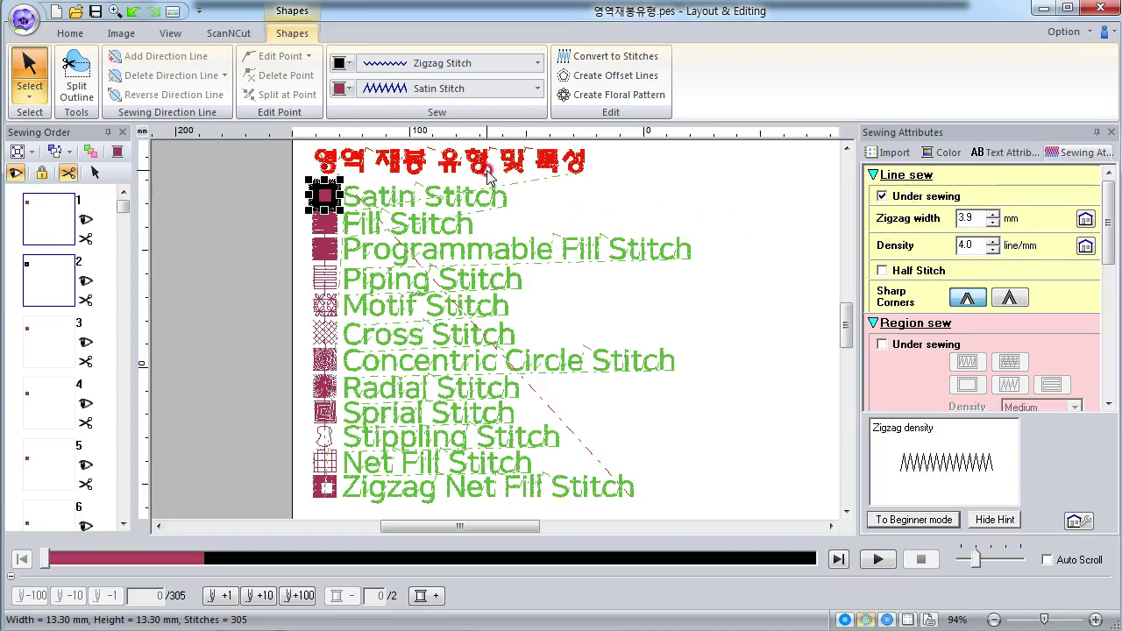
Set the line sewing of the Satin Stitch square to Not Sewn
click(456, 63)
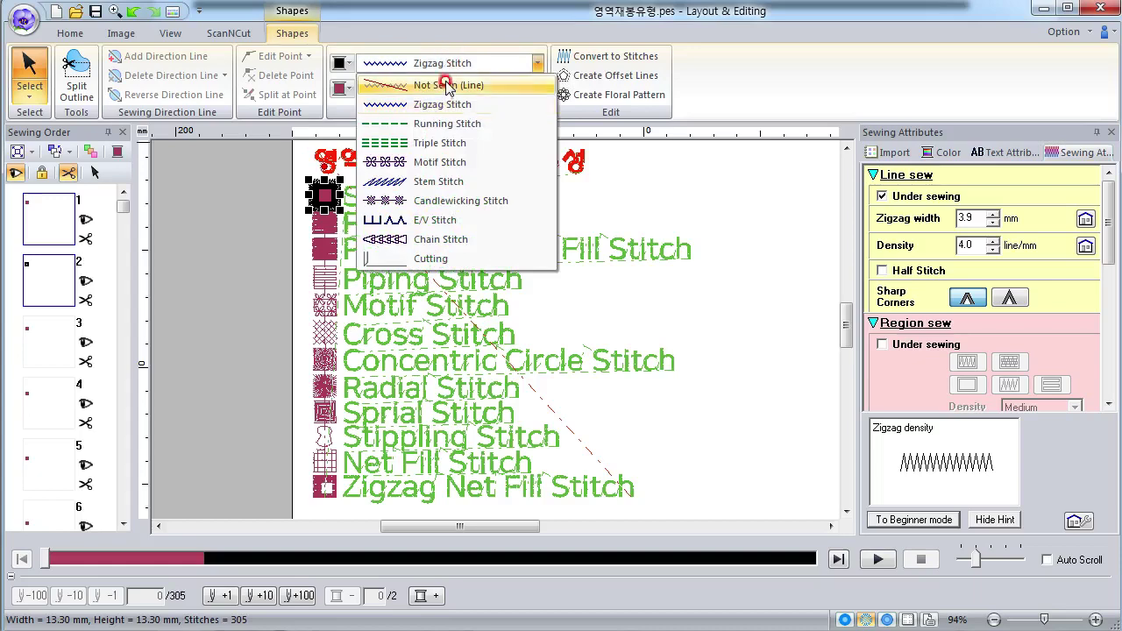
click(442, 82)
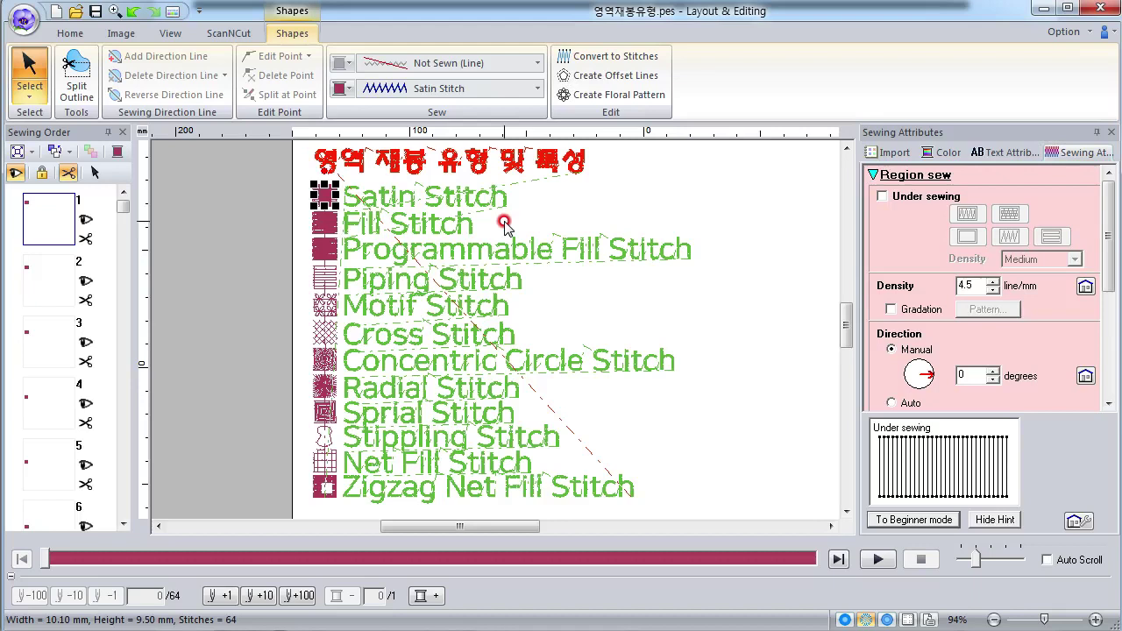
Compare the sewing attributes of the Fill, Programmable Fill, Piping, Motif, Cross and Concentric Circle Stitch squares
click(322, 228)
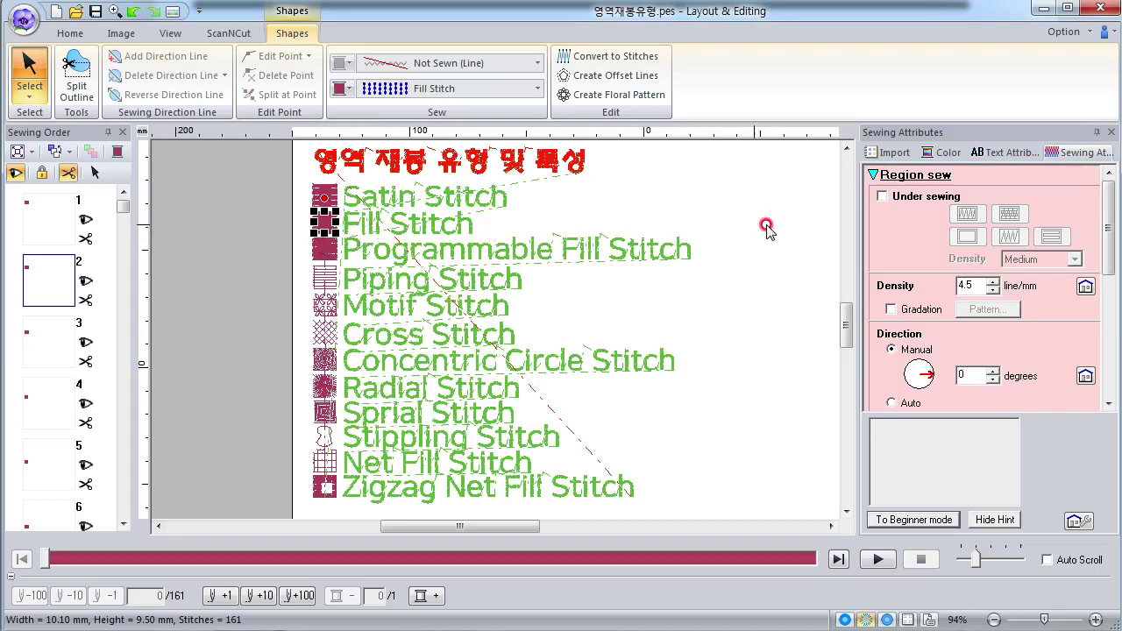
click(328, 256)
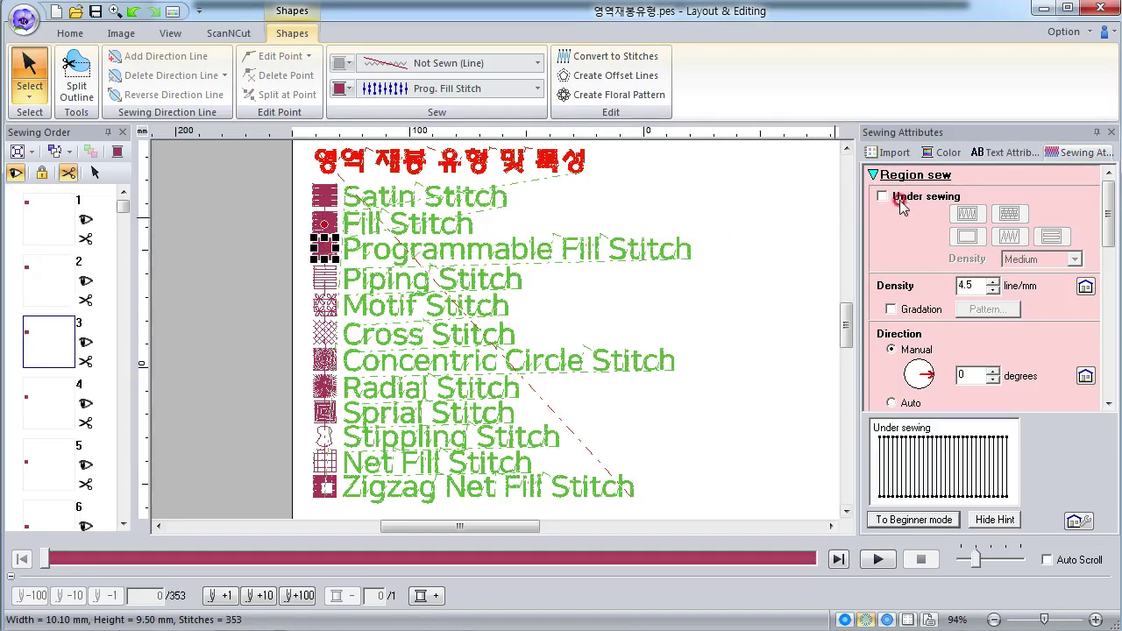
click(331, 282)
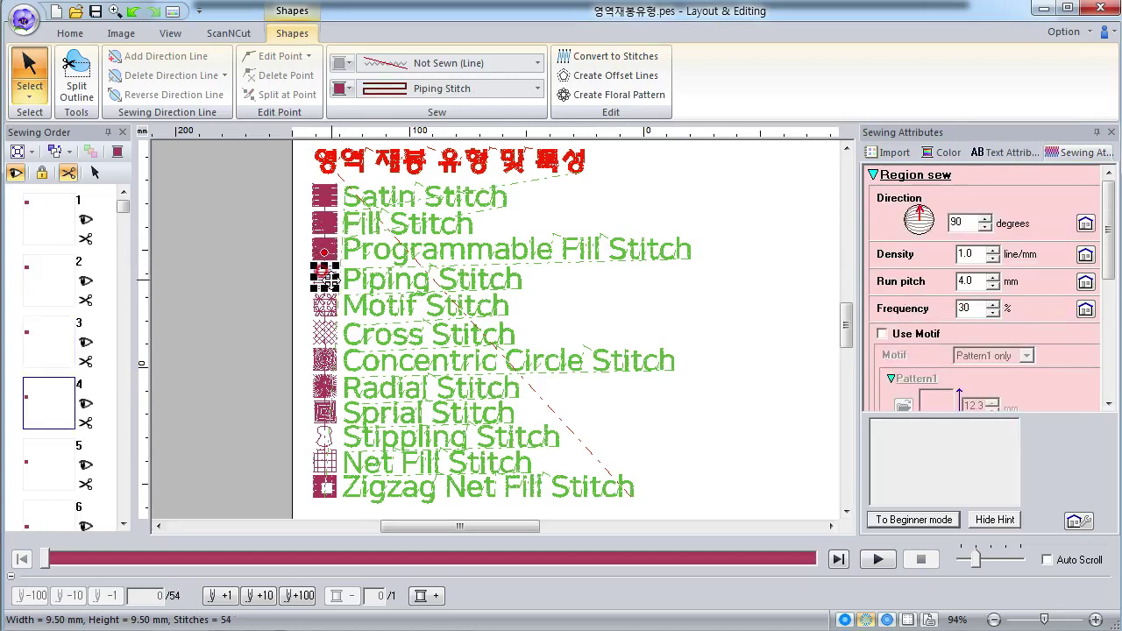
click(324, 305)
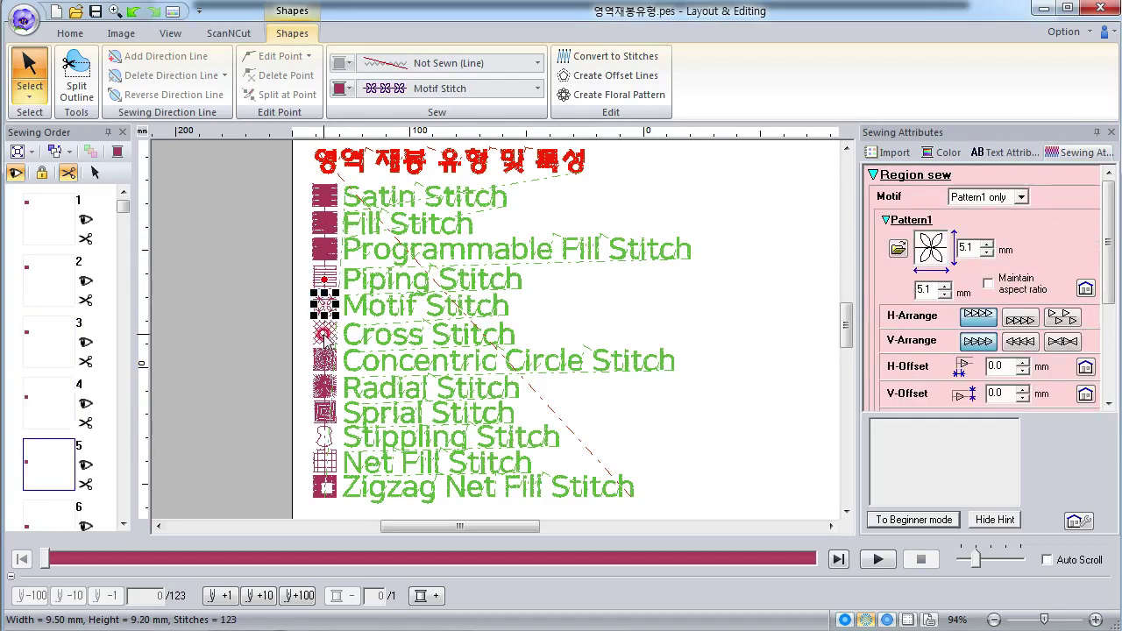
click(325, 332)
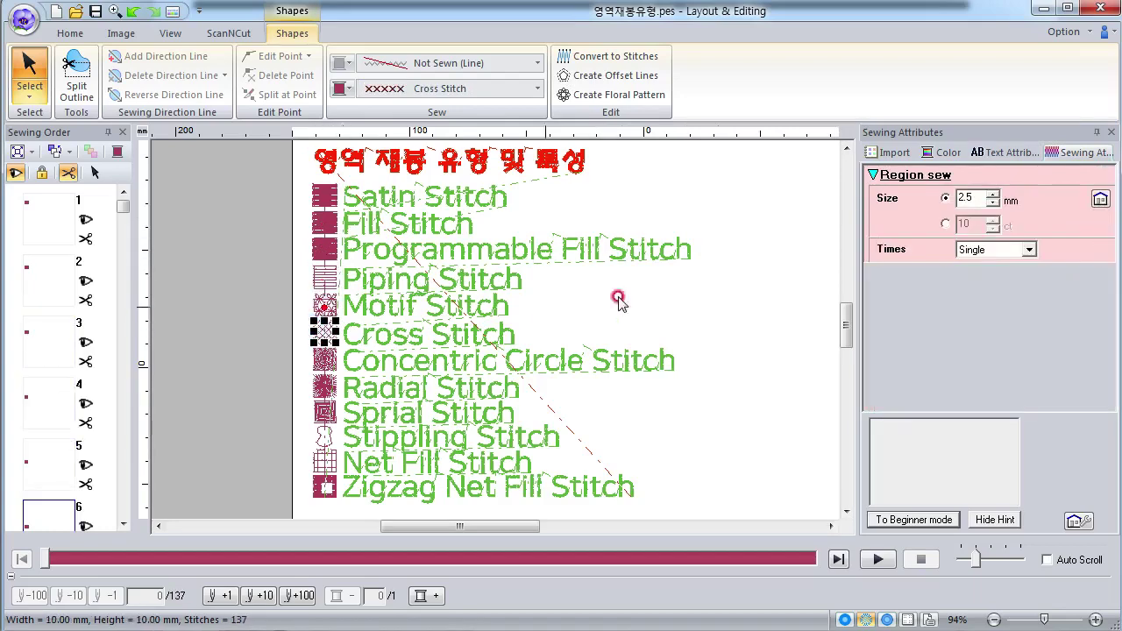
click(326, 360)
Select the Piping Stitch square and examine its stitch lines and points up close
click(326, 279)
scroll(342, 312, up, 5)
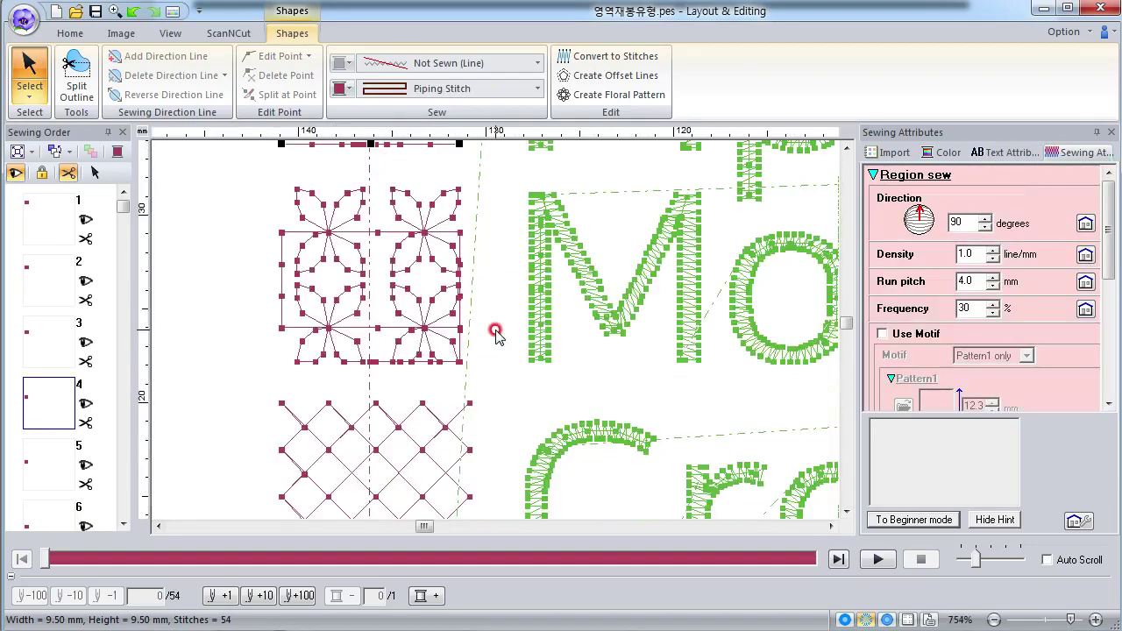
scroll(511, 333, up, 3)
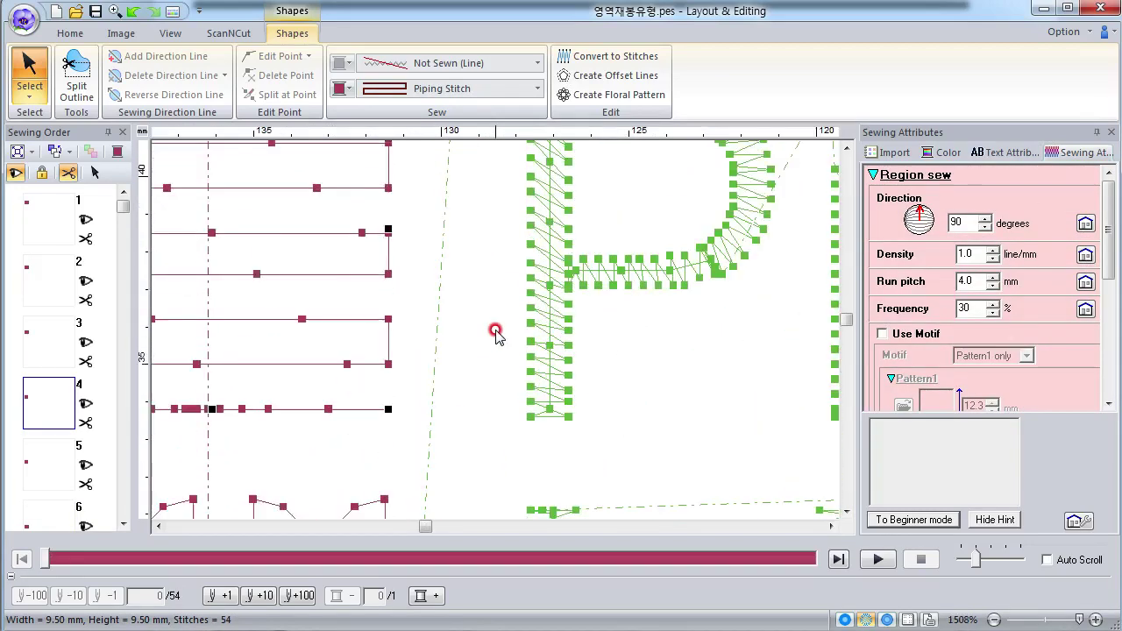
drag(421, 528, 418, 528)
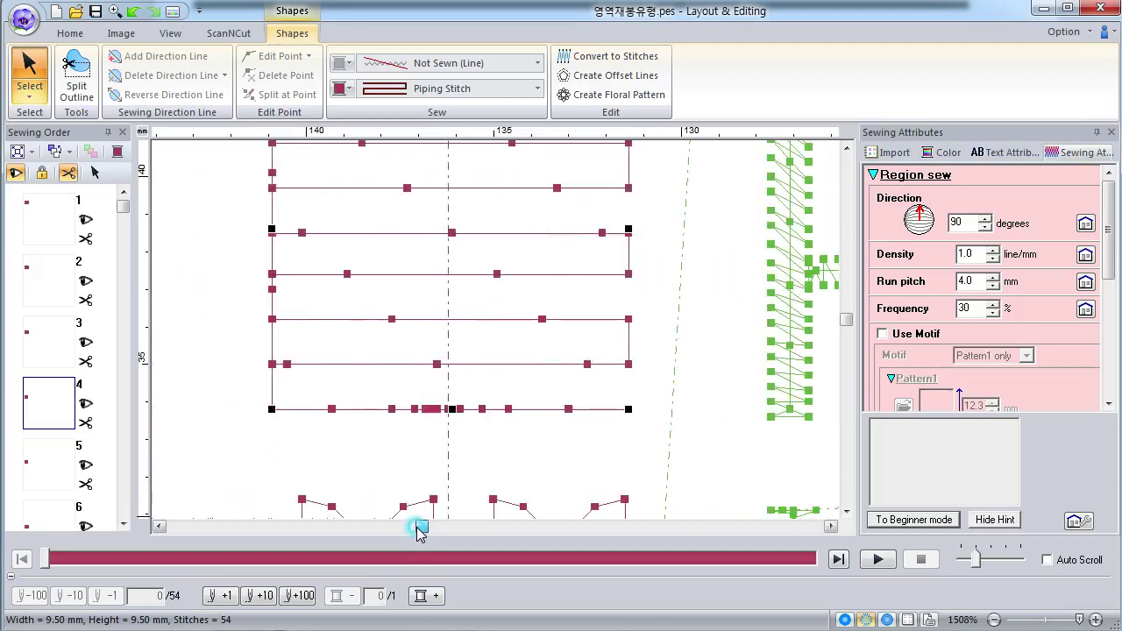
scroll(473, 469, up, 1)
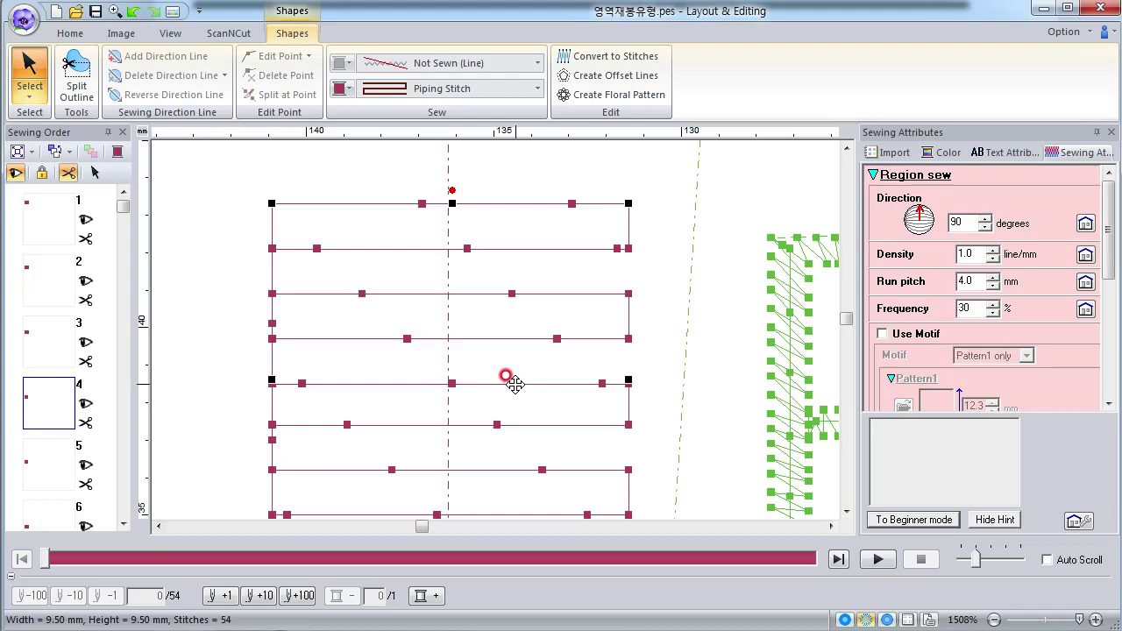
Bring the full list of stitch samples back into view and select the Fill Stitch and Satin Stitch squares in turn
scroll(513, 363, down, 4)
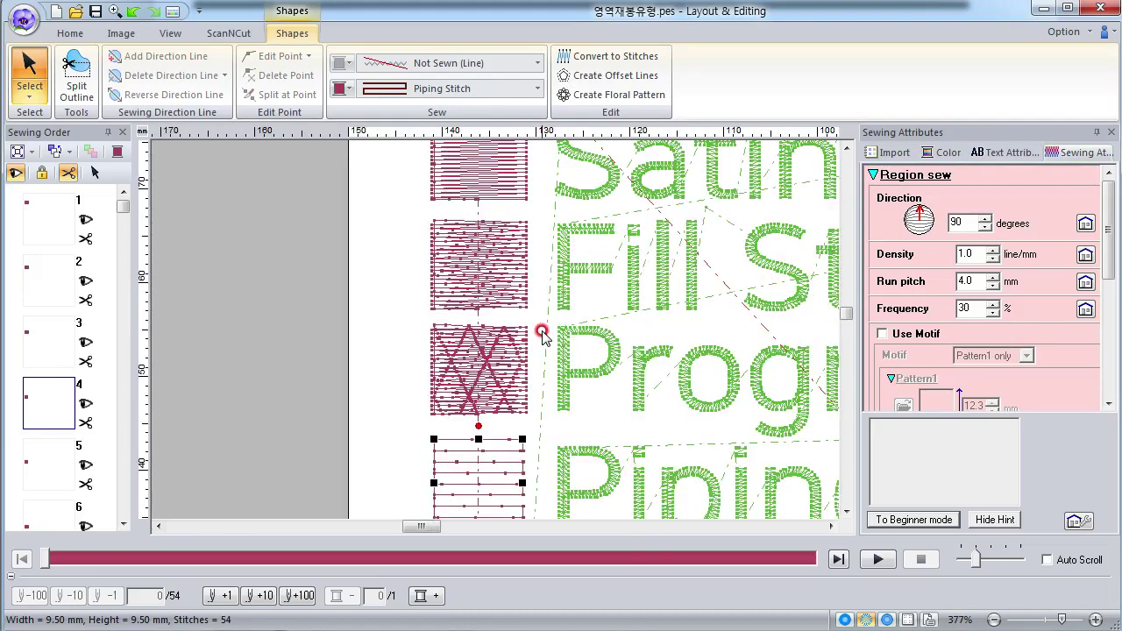
scroll(542, 335, down, 2)
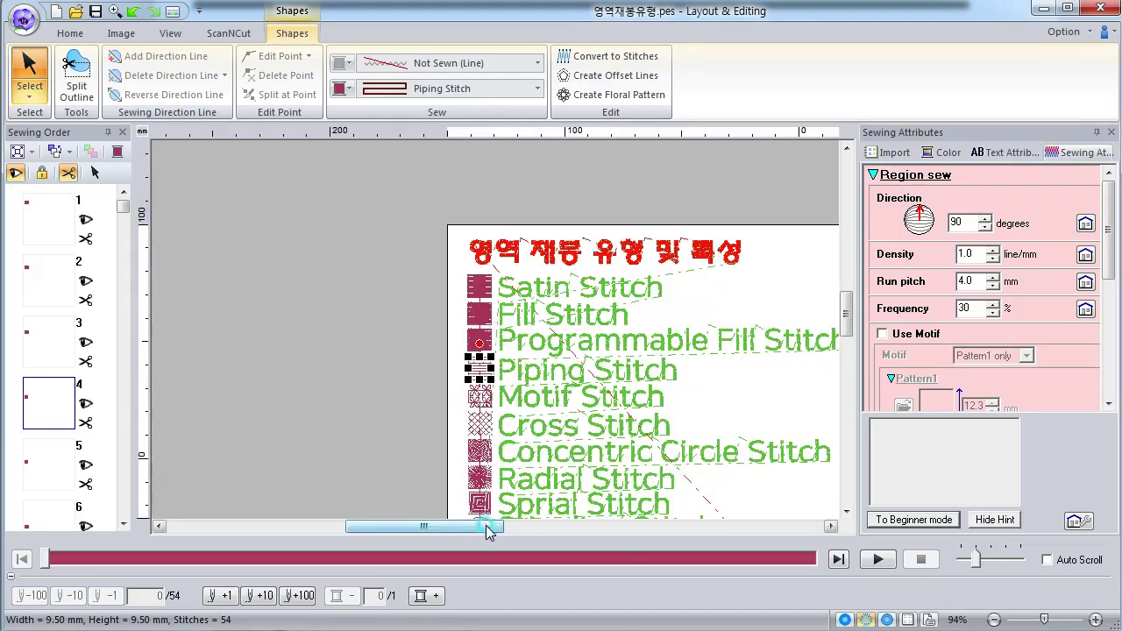
drag(489, 528, 545, 527)
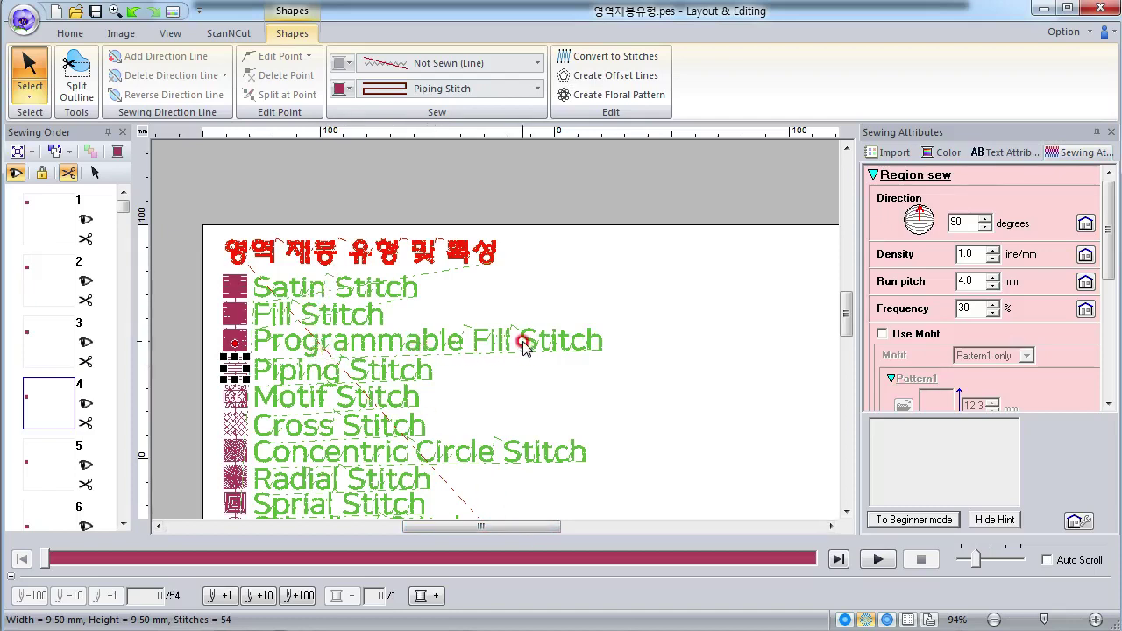
click(235, 312)
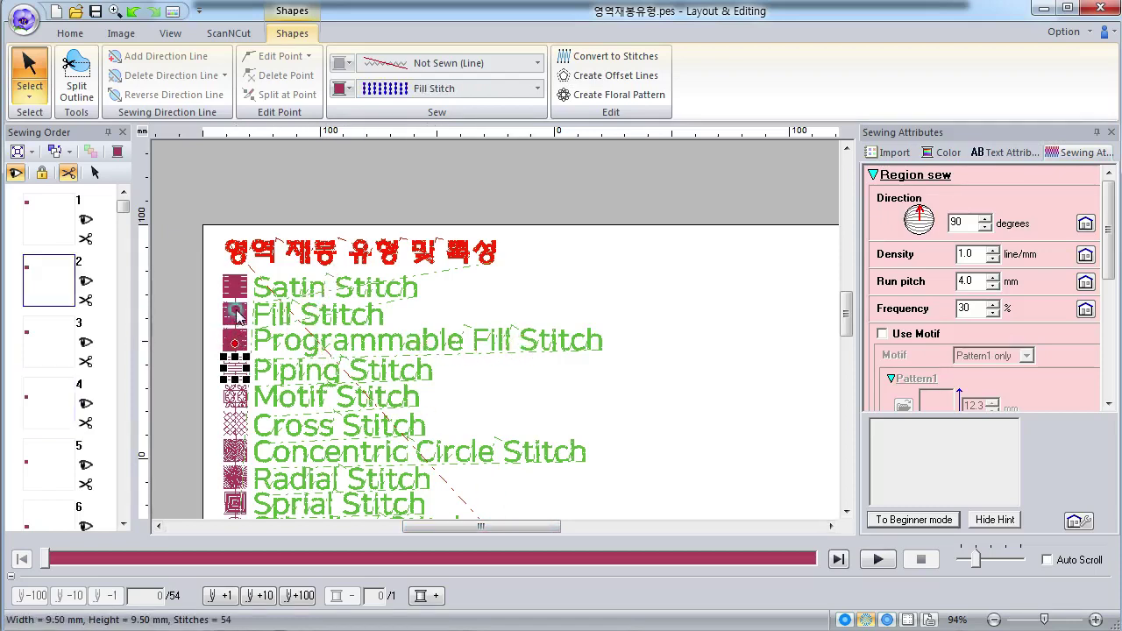
click(235, 287)
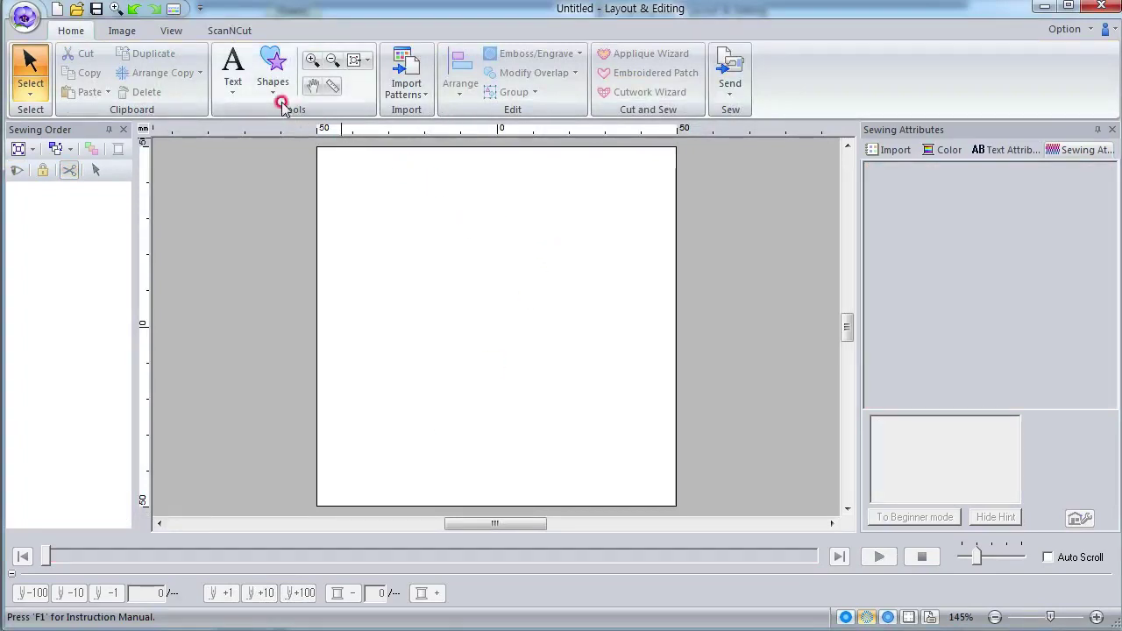
Draw a rectangle about 44 mm wide and 27.6 mm high in the upper part of the empty design page
click(272, 72)
click(275, 187)
drag(361, 176, 518, 273)
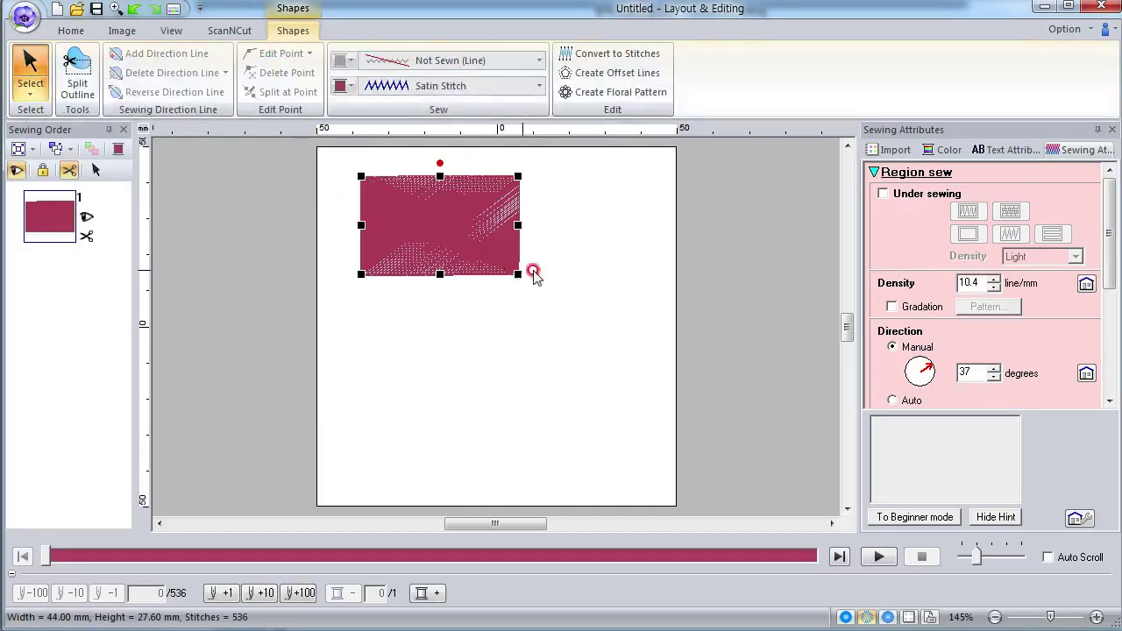
Turn on under sewing for the Satin Stitch rectangle and compare its stitches up close with the option off and on again
click(887, 196)
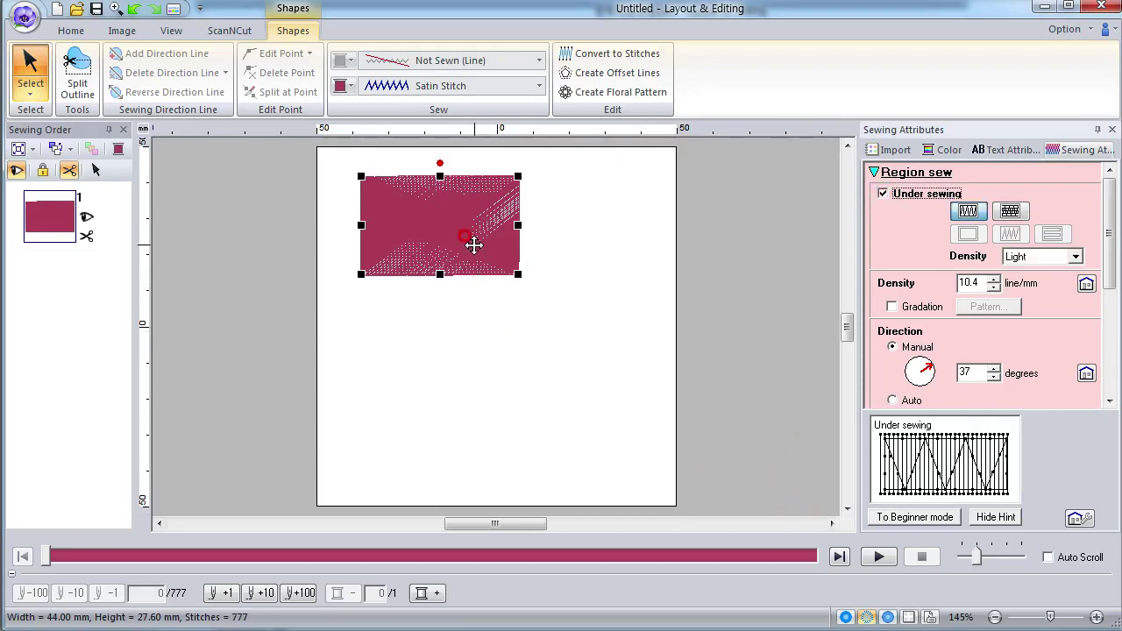
scroll(477, 244, up, 4)
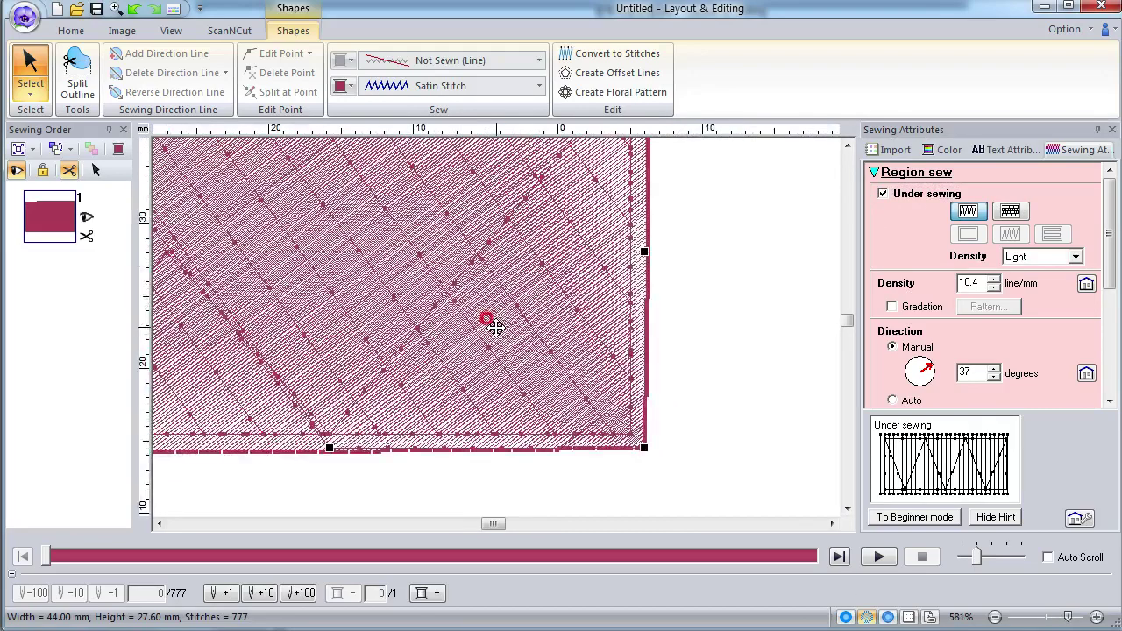
click(882, 193)
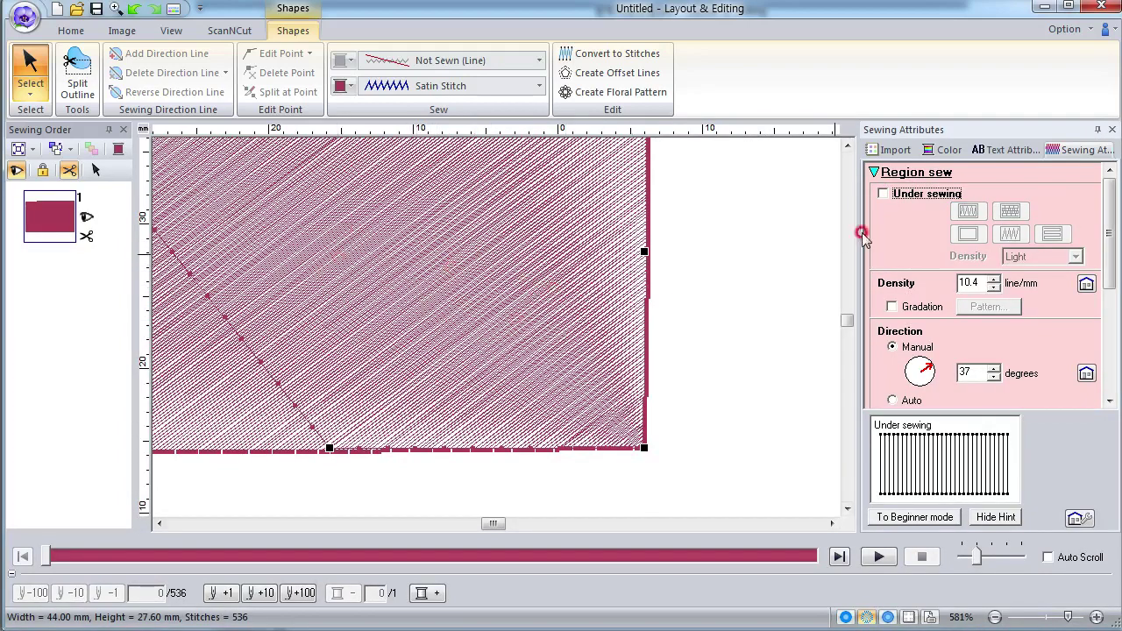
click(884, 193)
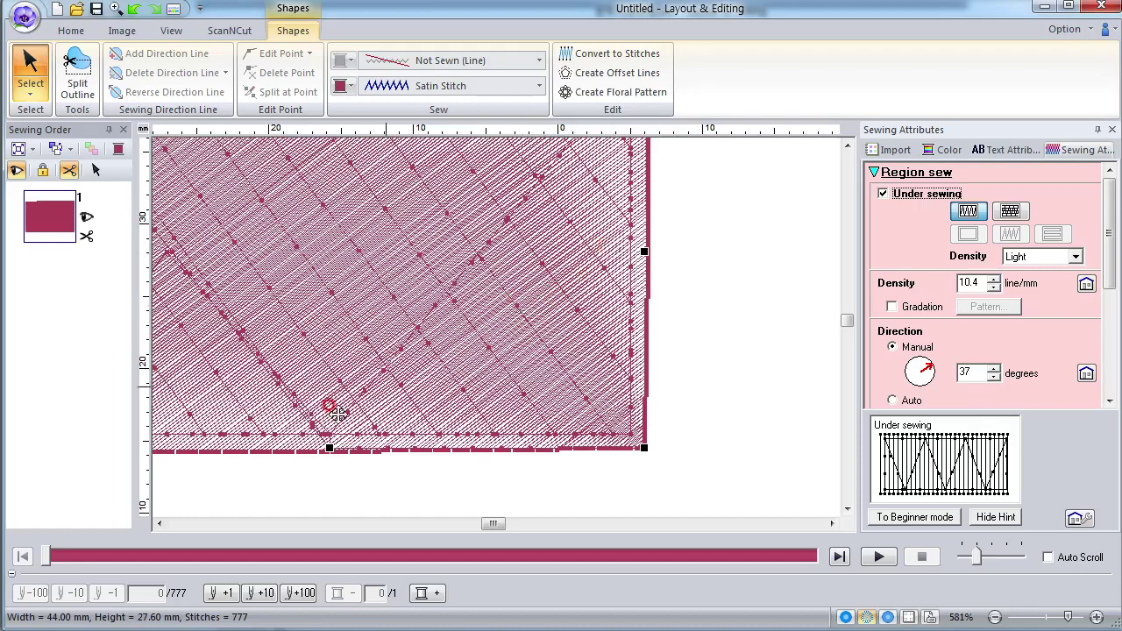
click(115, 9)
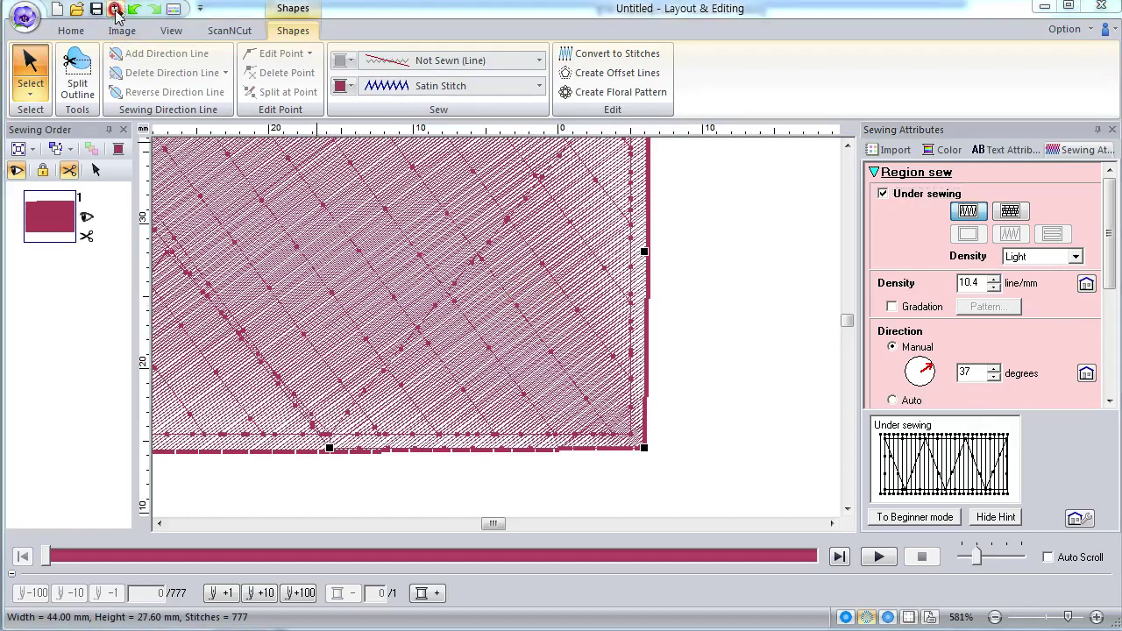
click(548, 261)
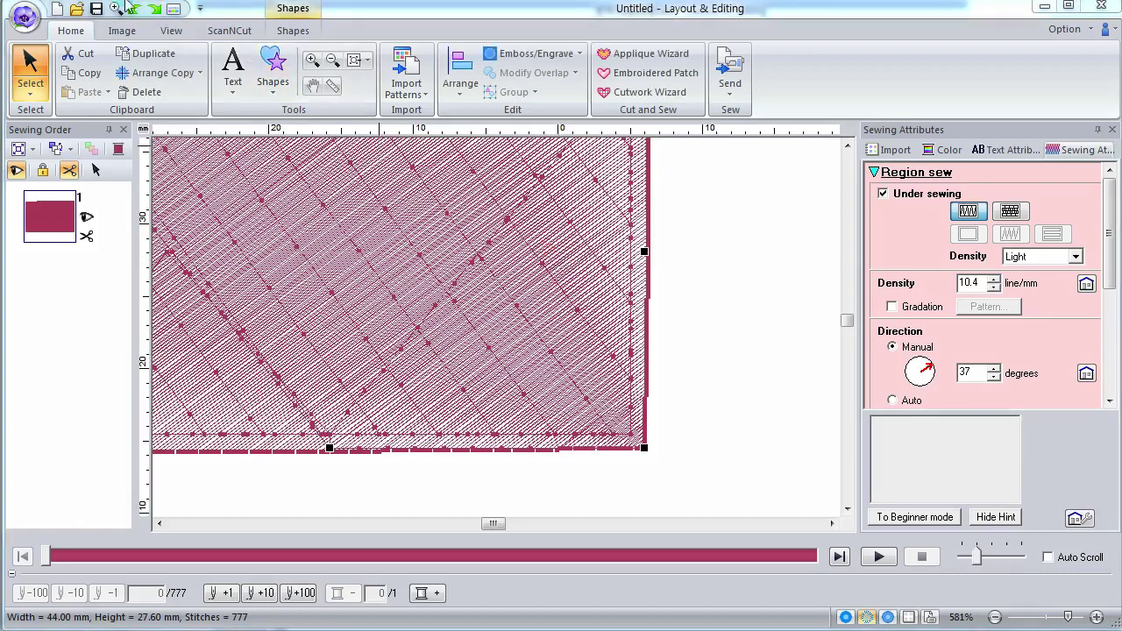
drag(611, 204, 403, 325)
drag(601, 235, 392, 373)
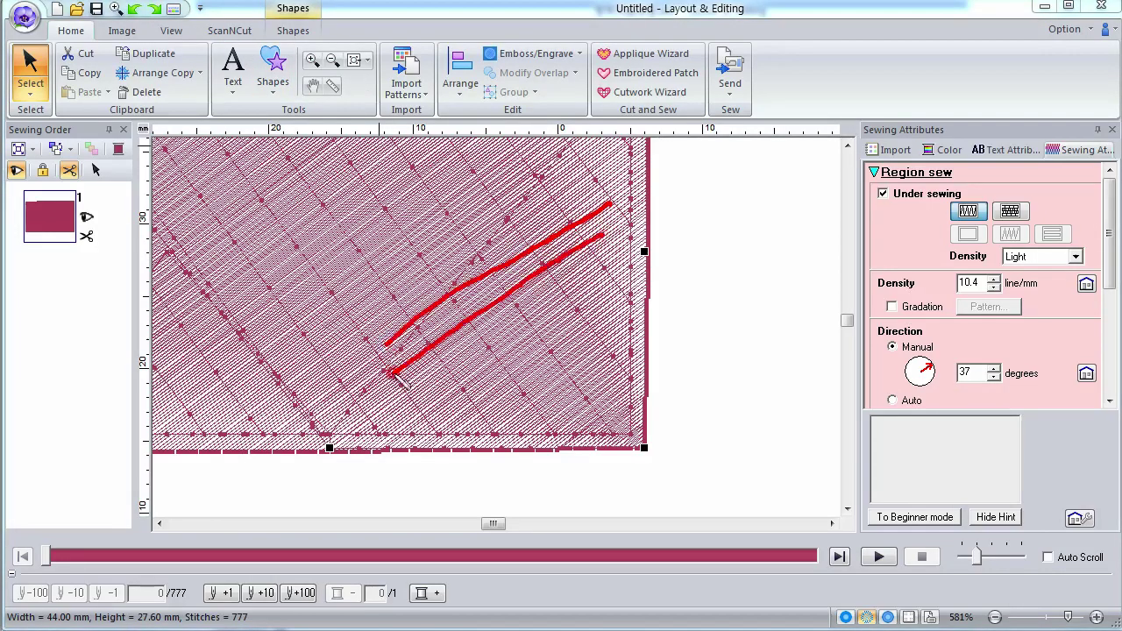
drag(649, 286, 490, 348)
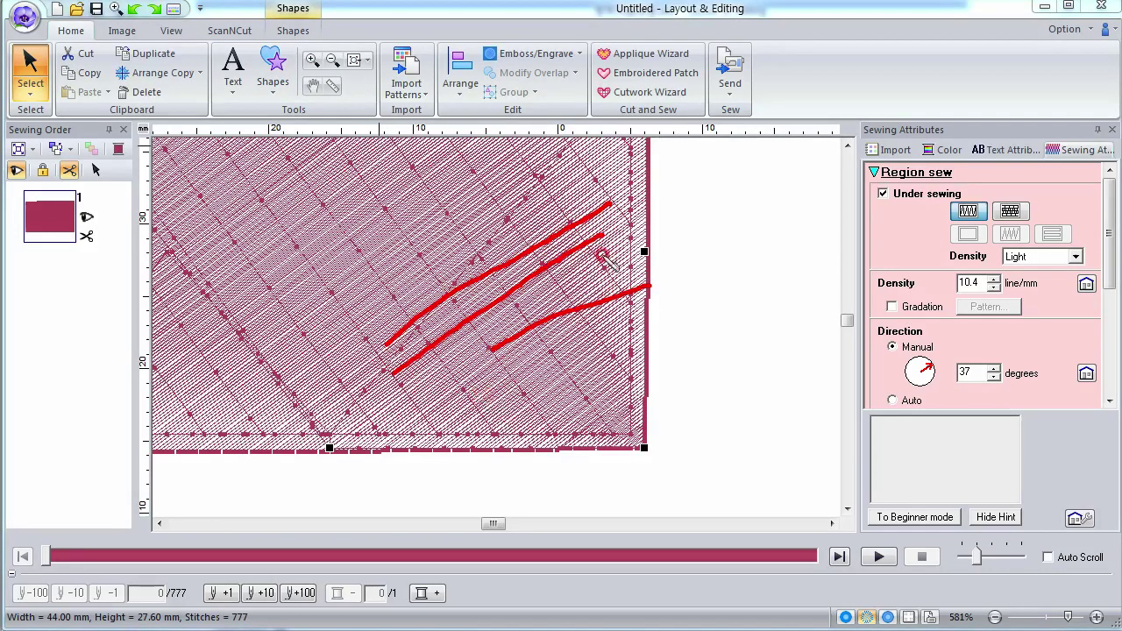
drag(603, 256, 435, 378)
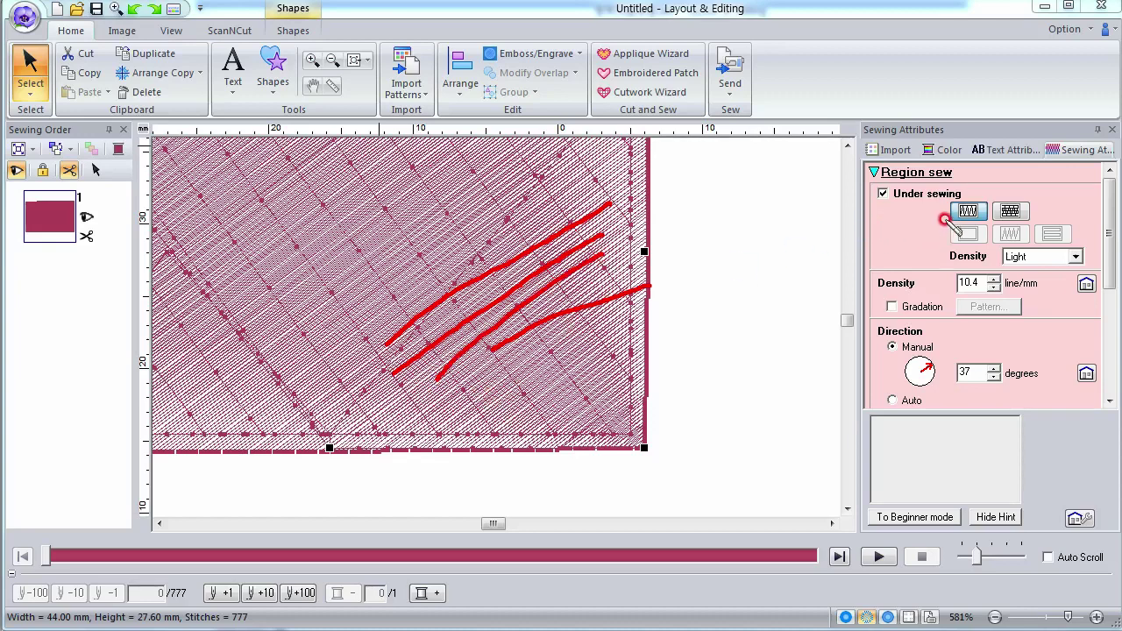
mouse_move(943, 219)
mouse_down()
mouse_move(1027, 218)
mouse_move(1036, 203)
mouse_move(947, 220)
mouse_up()
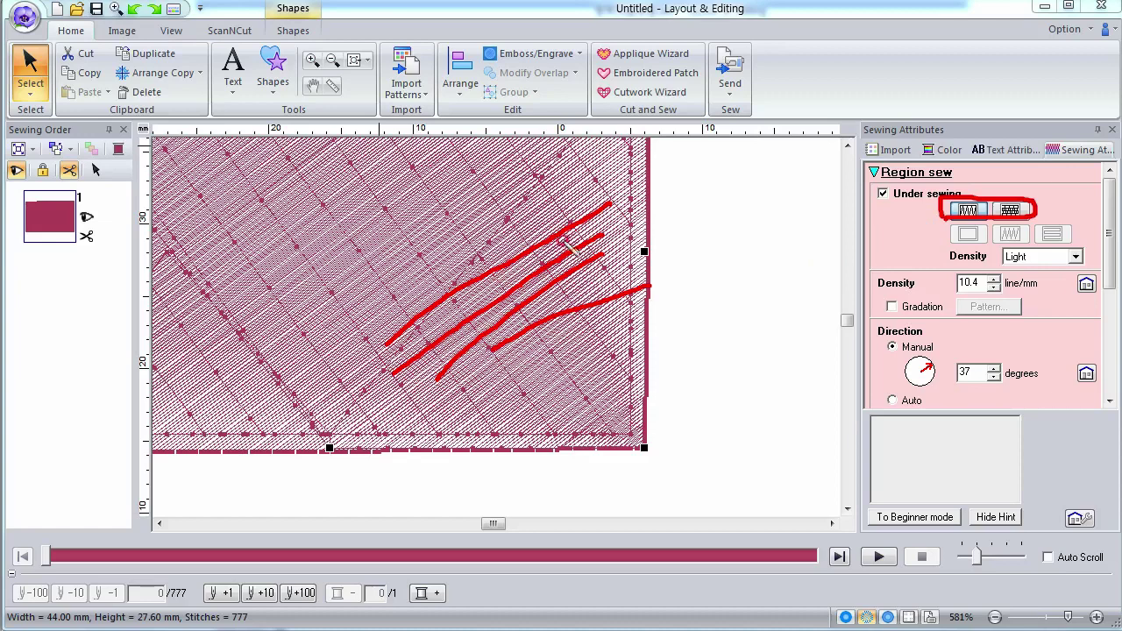
mouse_move(948, 249)
mouse_down()
mouse_move(997, 238)
mouse_move(1078, 248)
mouse_move(1078, 224)
mouse_move(947, 239)
mouse_up()
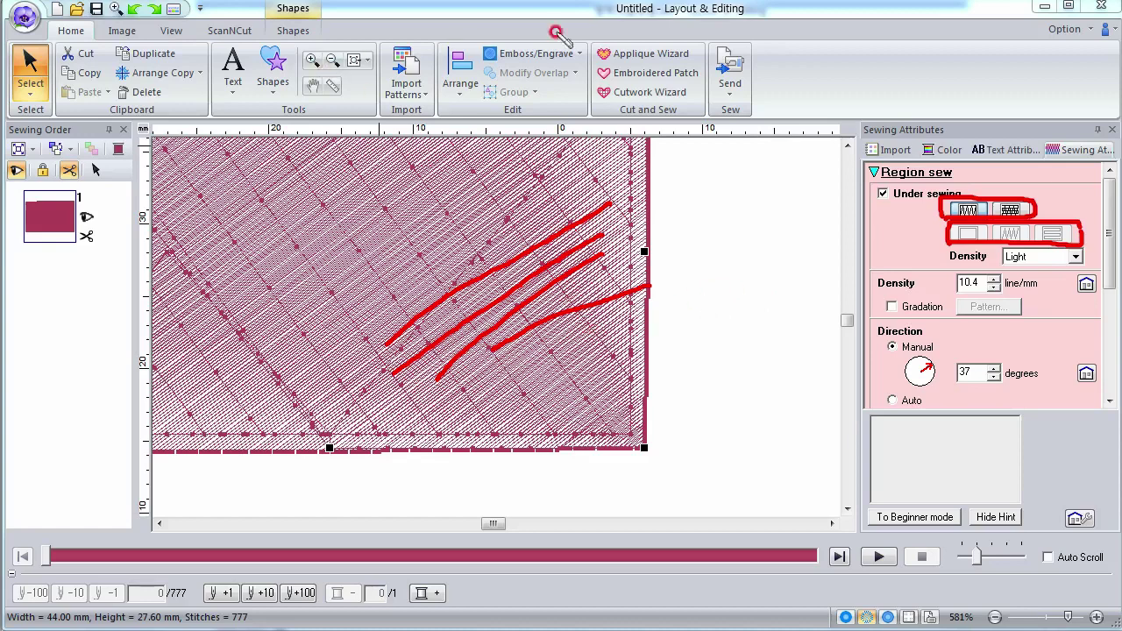
key(Escape)
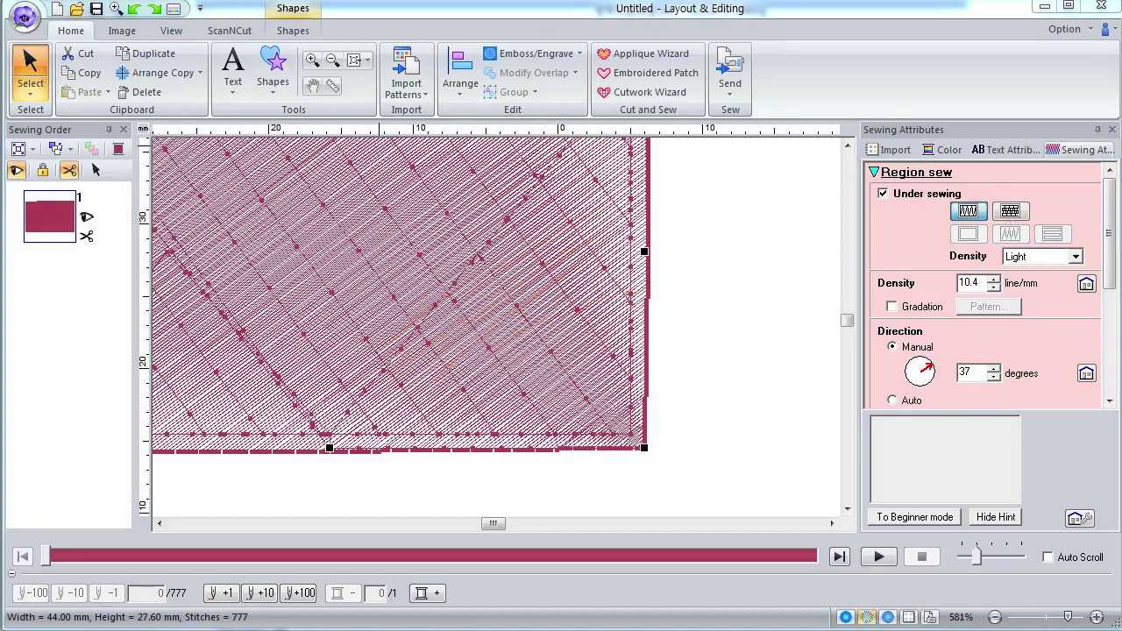
click(449, 233)
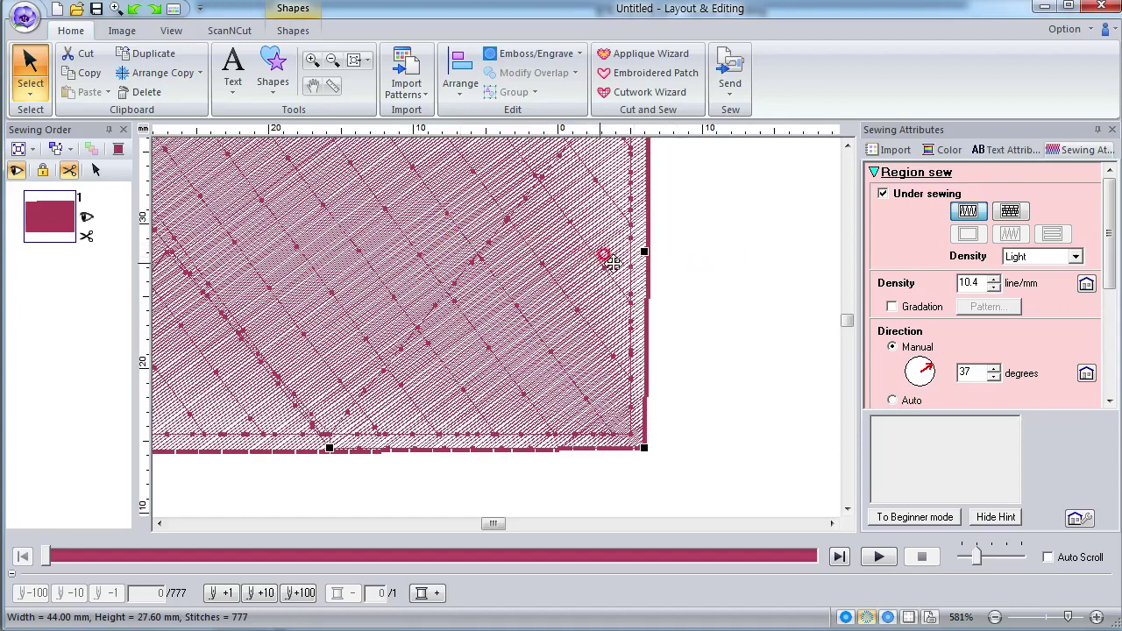
Switch to the manual and read the Satin Stitch under sewing types Single and Double for shapes with one sewing direction
mouse_move(957, 237)
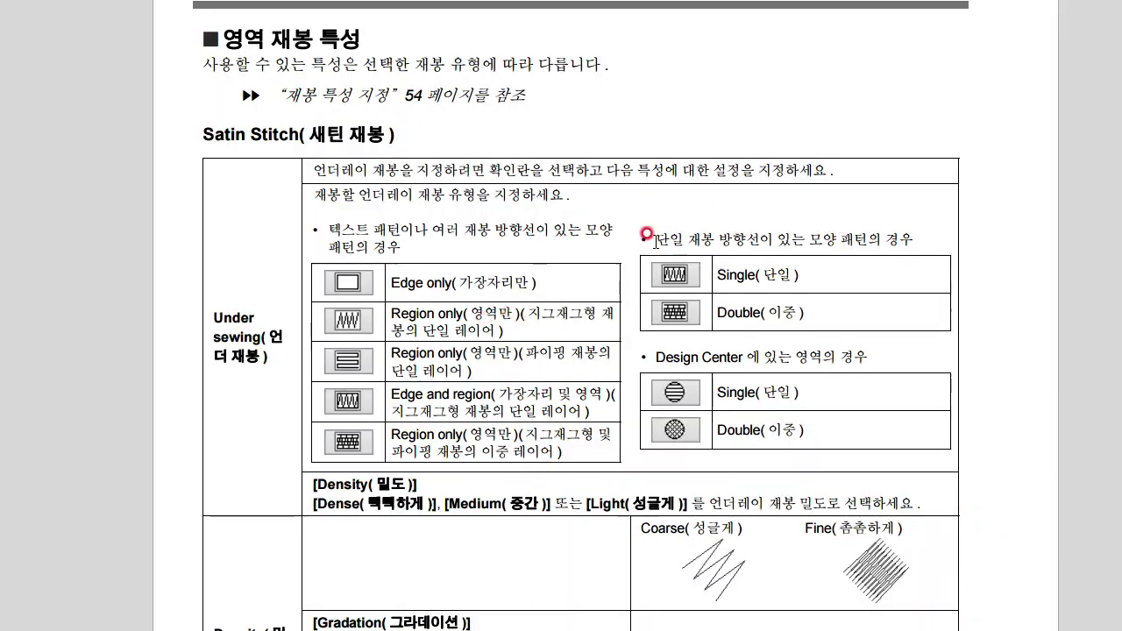
drag(656, 239, 771, 238)
drag(709, 271, 780, 311)
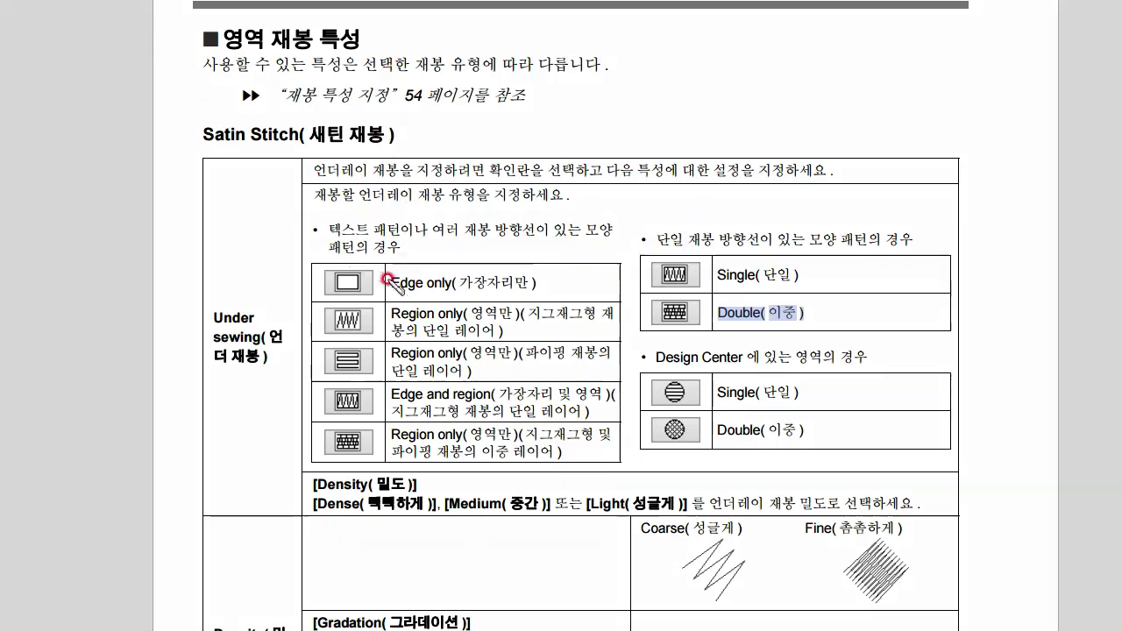
mouse_move(465, 137)
mouse_down()
mouse_move(476, 221)
mouse_move(593, 223)
mouse_move(602, 147)
mouse_move(460, 137)
mouse_move(500, 200)
mouse_move(519, 138)
mouse_move(529, 204)
mouse_move(544, 162)
mouse_move(556, 212)
mouse_move(589, 165)
mouse_move(600, 192)
mouse_move(659, 213)
mouse_move(677, 247)
mouse_move(660, 246)
mouse_move(702, 235)
mouse_up()
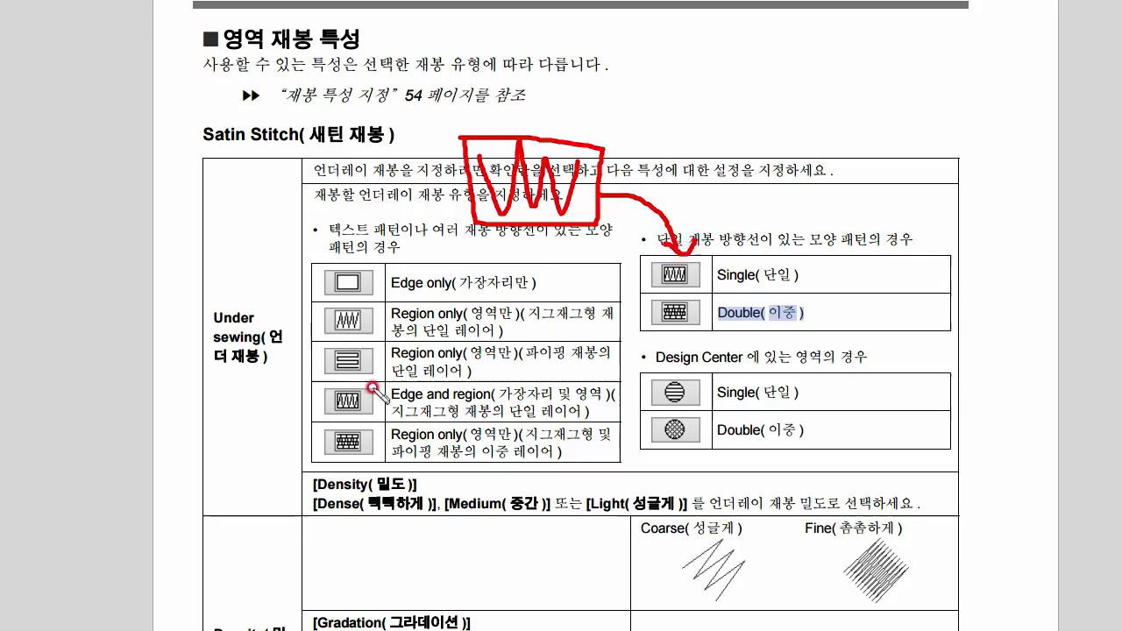
mouse_move(354, 383)
mouse_down()
mouse_move(329, 414)
mouse_move(348, 423)
mouse_move(384, 409)
mouse_move(356, 374)
mouse_move(622, 350)
mouse_move(656, 293)
mouse_move(732, 275)
mouse_move(653, 292)
mouse_up()
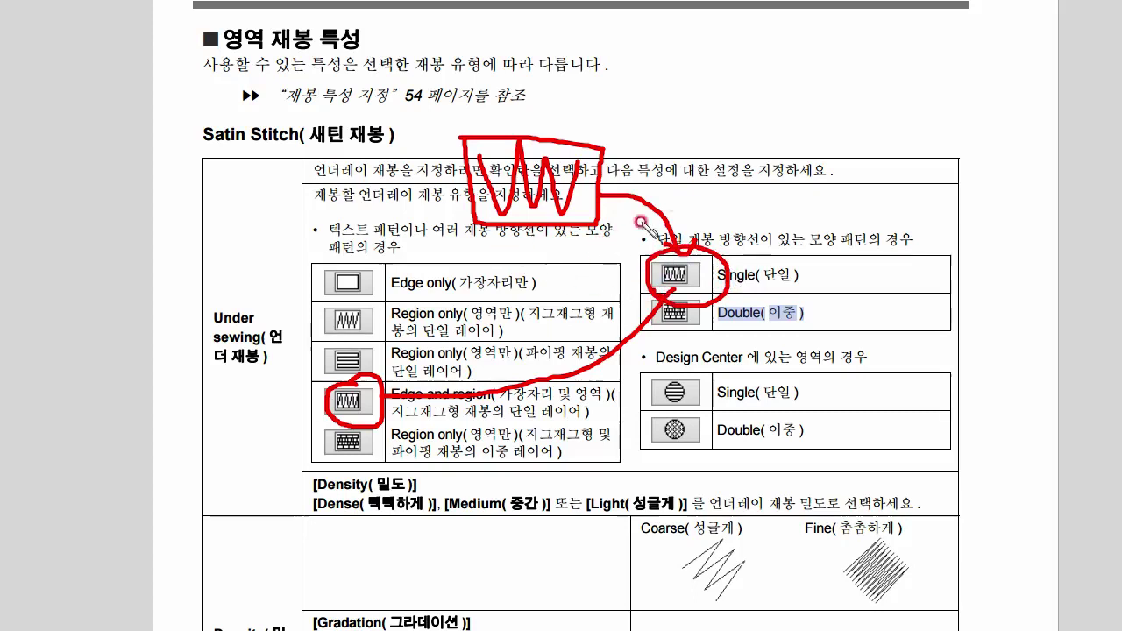
mouse_move(688, 162)
mouse_down()
mouse_move(701, 203)
mouse_move(735, 166)
mouse_up()
mouse_move(743, 204)
mouse_down()
mouse_move(770, 172)
mouse_move(794, 217)
mouse_move(811, 151)
mouse_up()
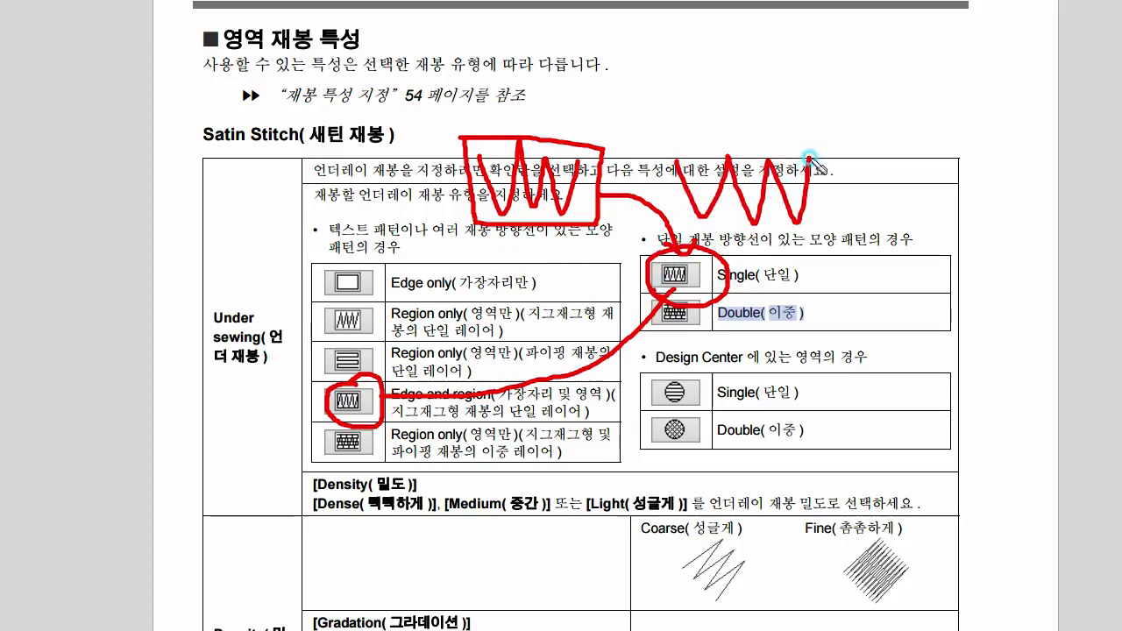
mouse_move(694, 164)
mouse_down()
mouse_move(800, 187)
mouse_move(704, 197)
mouse_move(699, 213)
mouse_move(794, 219)
mouse_move(764, 208)
mouse_move(774, 260)
mouse_move(755, 300)
mouse_up()
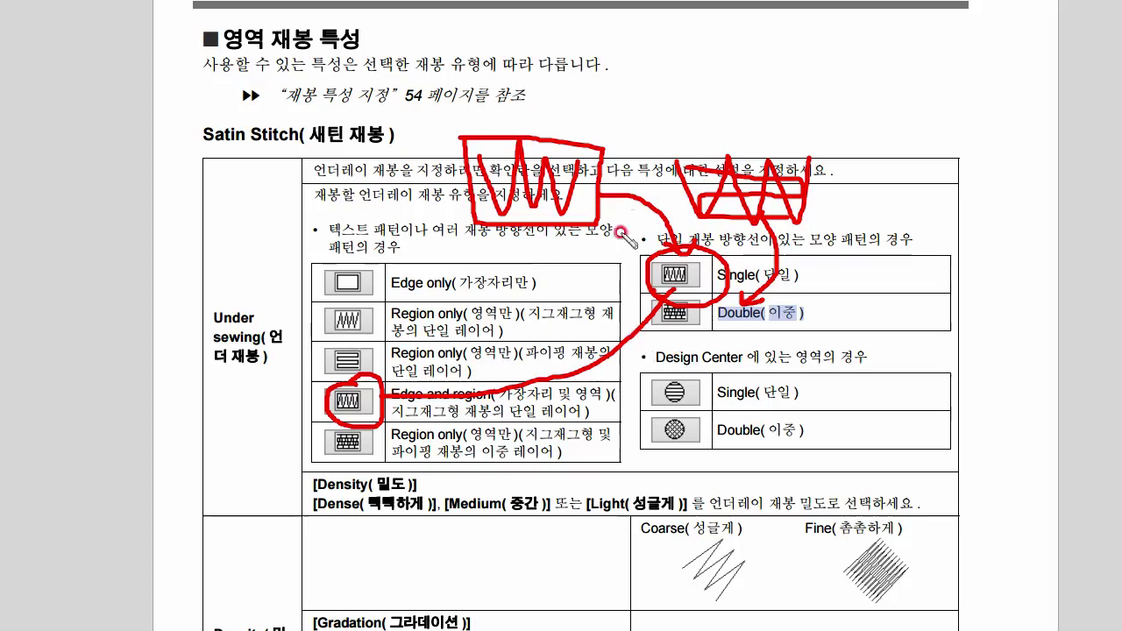
mouse_move(674, 325)
mouse_down()
mouse_move(642, 263)
mouse_move(778, 213)
mouse_move(813, 329)
mouse_move(697, 341)
mouse_move(663, 298)
mouse_up()
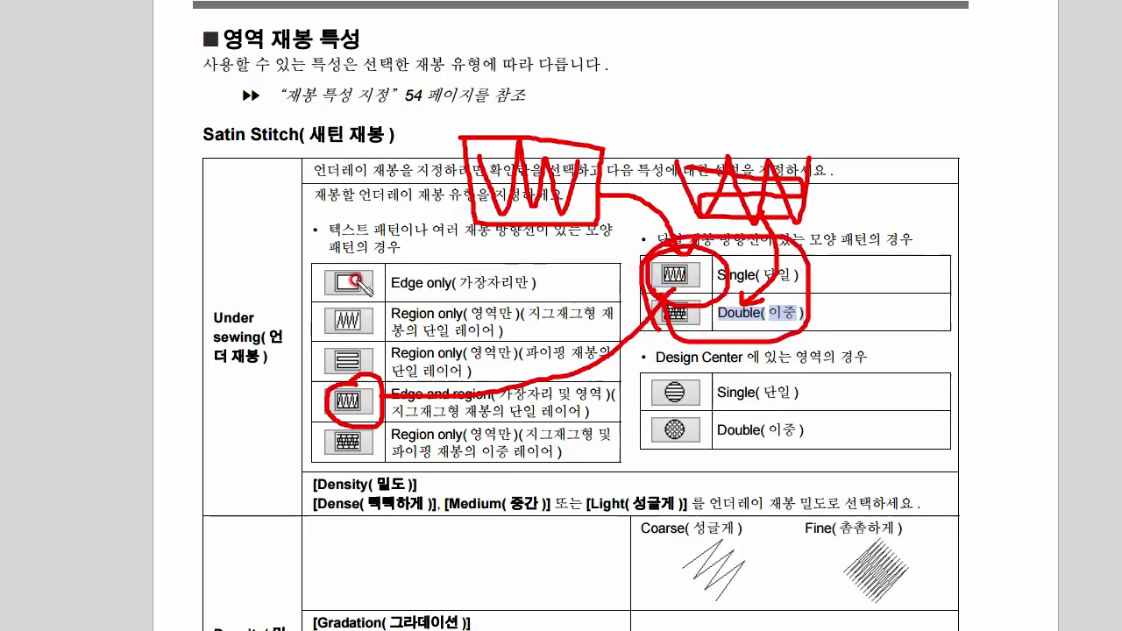
mouse_move(349, 261)
mouse_down()
mouse_move(330, 367)
mouse_move(365, 374)
mouse_move(392, 311)
mouse_move(350, 261)
mouse_up()
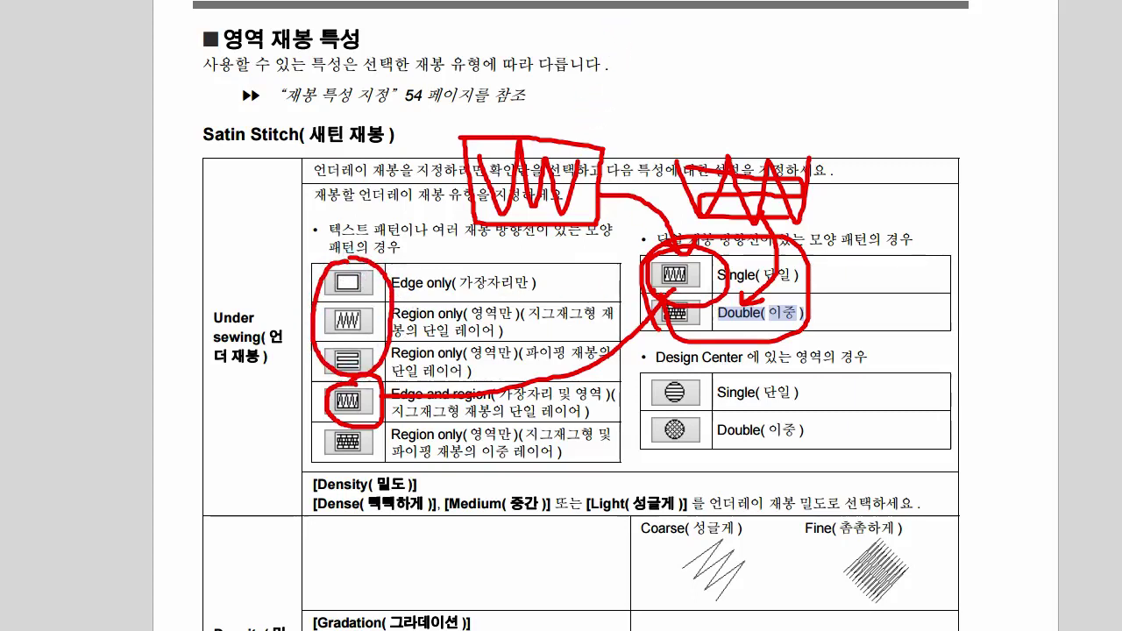
key(e)
mouse_move(392, 289)
mouse_down()
mouse_move(450, 288)
mouse_move(471, 323)
mouse_move(528, 323)
mouse_up()
mouse_move(543, 281)
mouse_down()
mouse_move(572, 306)
mouse_move(575, 323)
mouse_move(637, 288)
mouse_up()
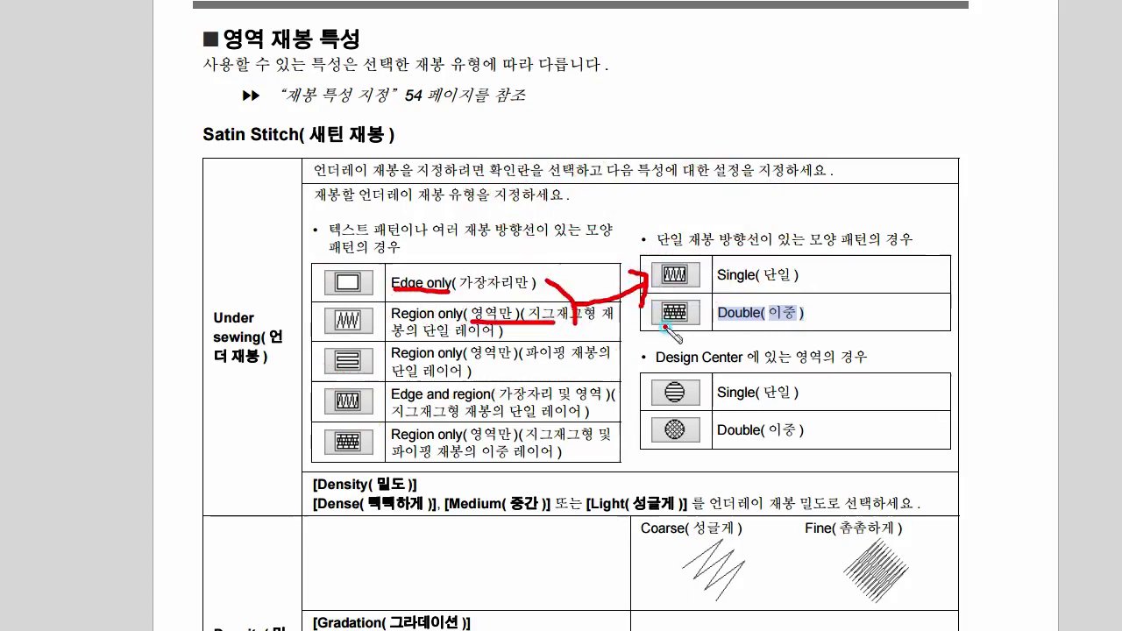
drag(664, 326, 695, 326)
drag(554, 322, 583, 326)
mouse_move(540, 356)
mouse_down()
mouse_move(596, 359)
mouse_move(600, 344)
mouse_move(605, 368)
mouse_move(659, 326)
mouse_move(652, 337)
mouse_up()
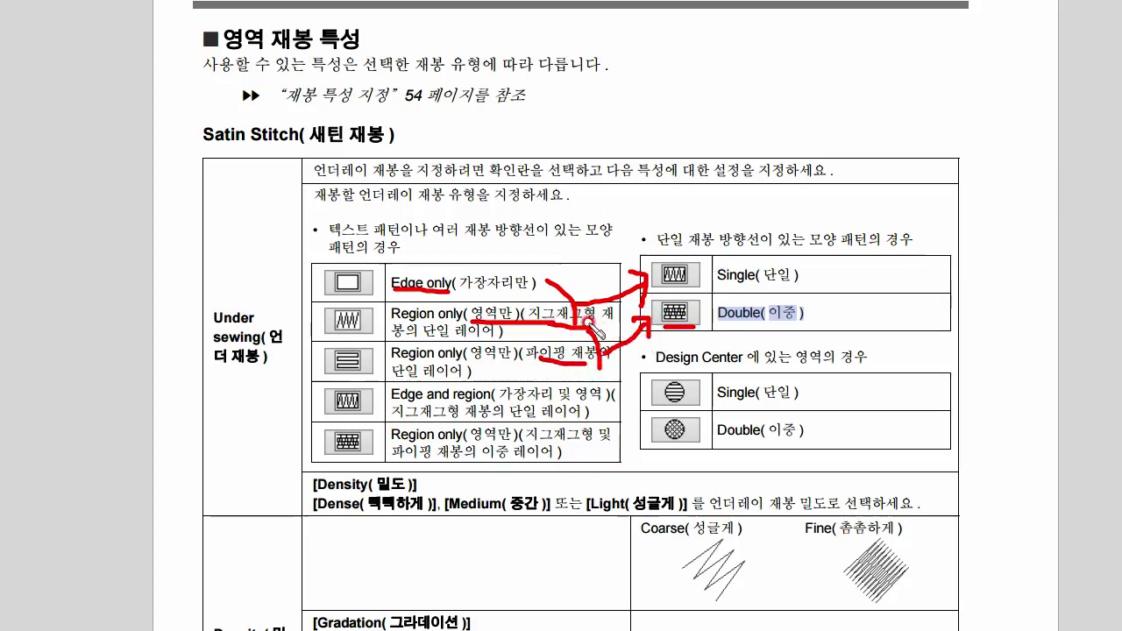
mouse_move(367, 266)
mouse_down()
mouse_move(325, 274)
mouse_move(310, 337)
mouse_move(364, 376)
mouse_move(398, 309)
mouse_move(383, 257)
mouse_move(357, 242)
mouse_move(580, 235)
mouse_up()
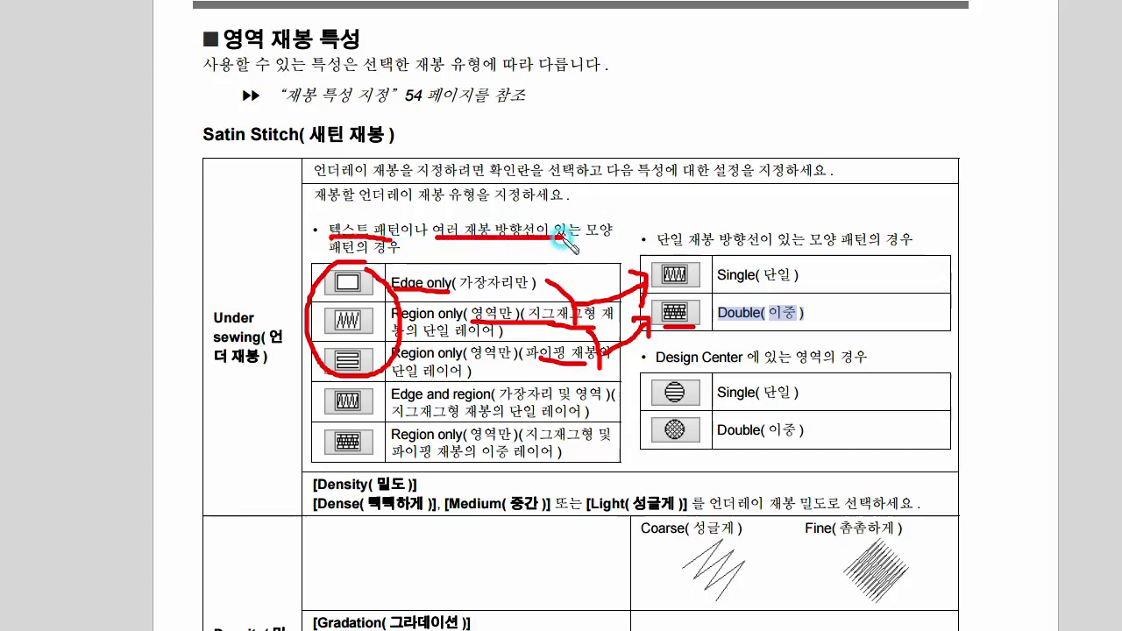
mouse_move(363, 267)
mouse_down()
mouse_move(332, 253)
mouse_move(326, 263)
mouse_move(322, 379)
mouse_move(385, 379)
mouse_move(392, 264)
mouse_move(353, 263)
mouse_up()
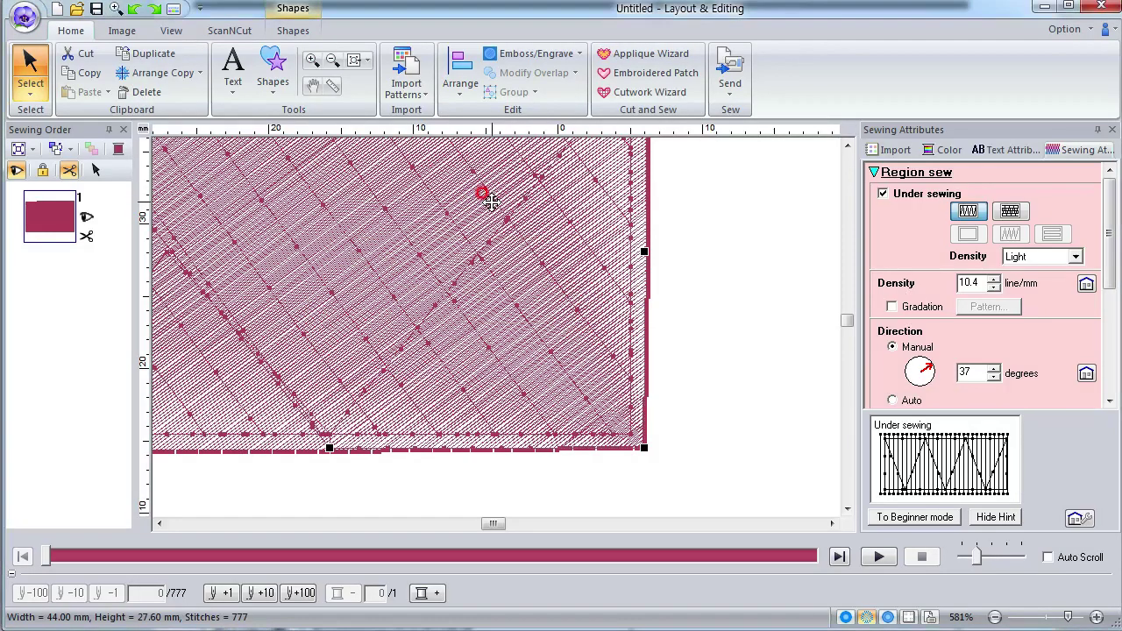
Switch back to Layout & Editing, replace the rectangle with the text "A" and display the text's sewing attributes
key(Delete)
click(233, 93)
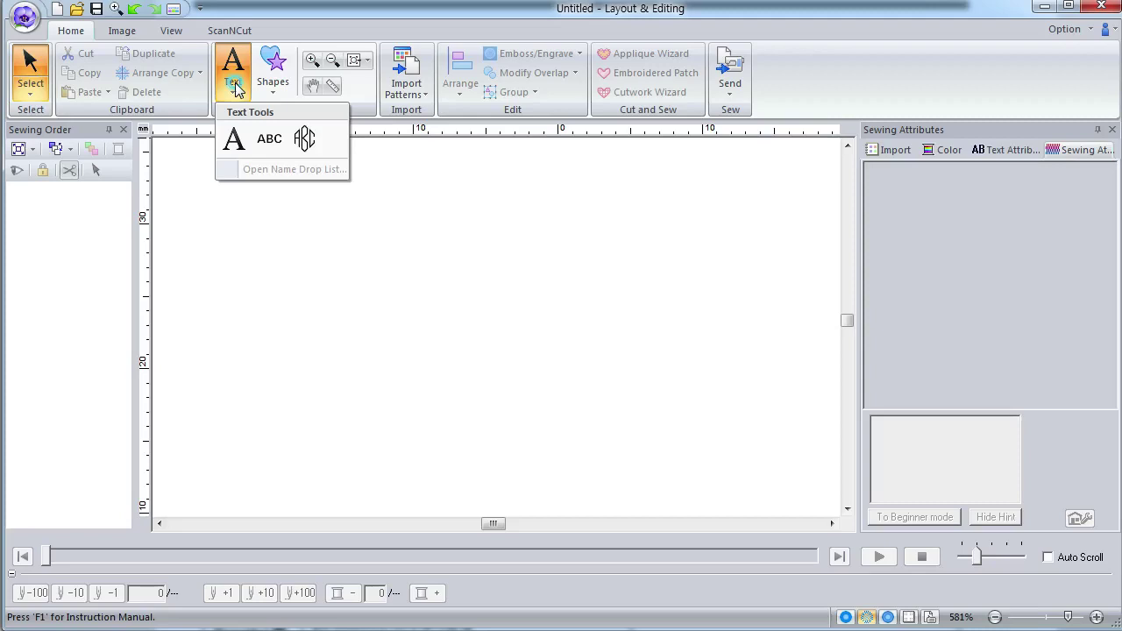
click(231, 140)
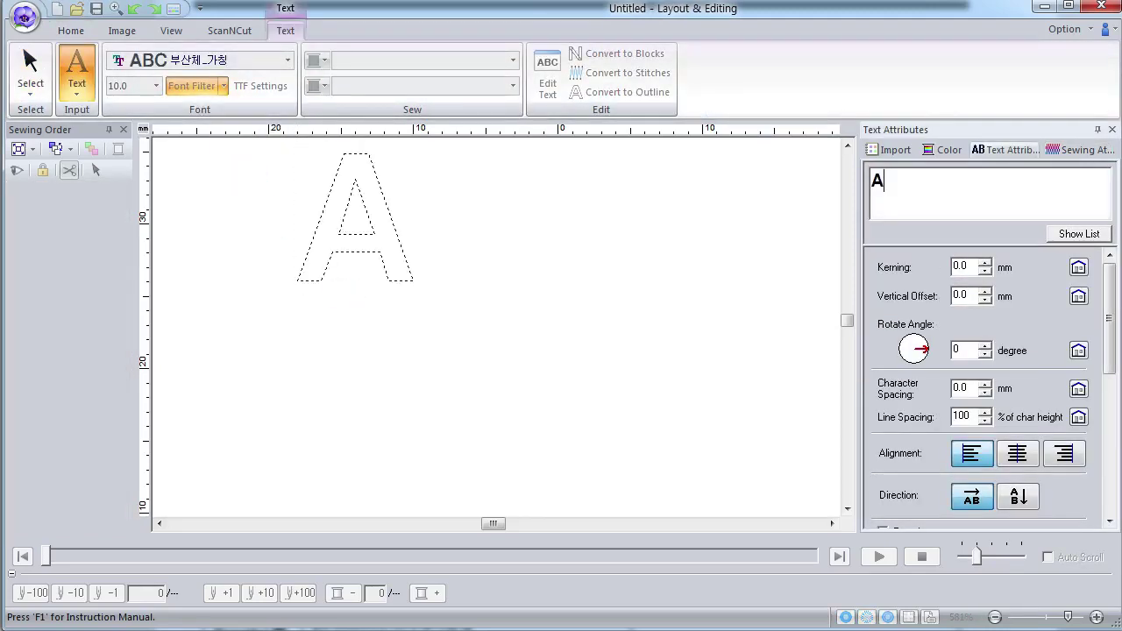
click(360, 304)
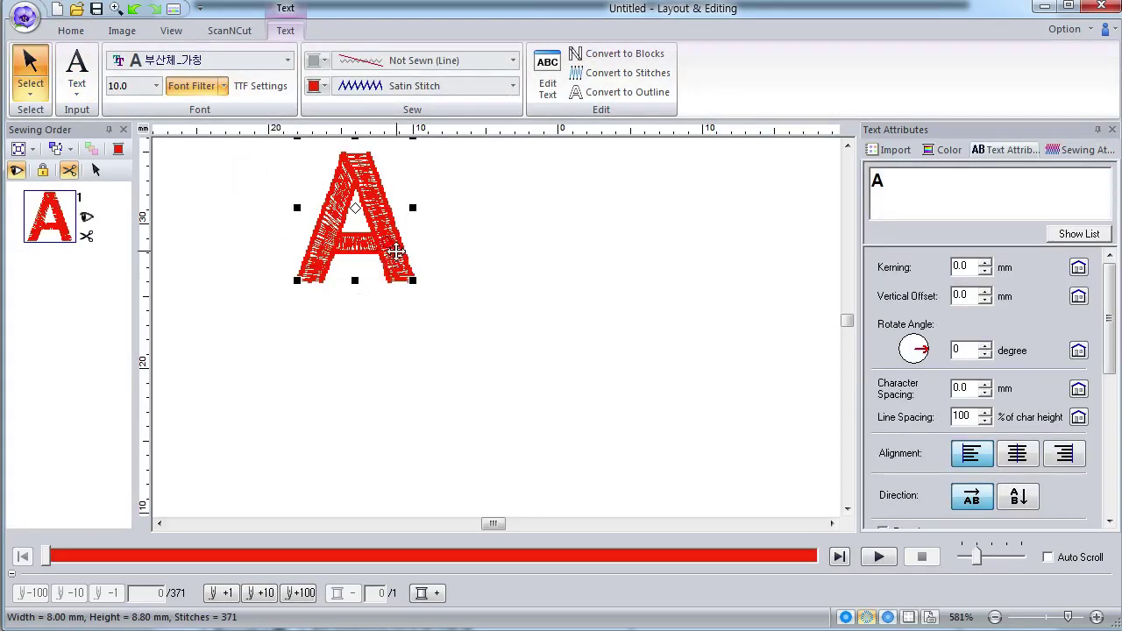
drag(388, 237, 404, 262)
click(1085, 151)
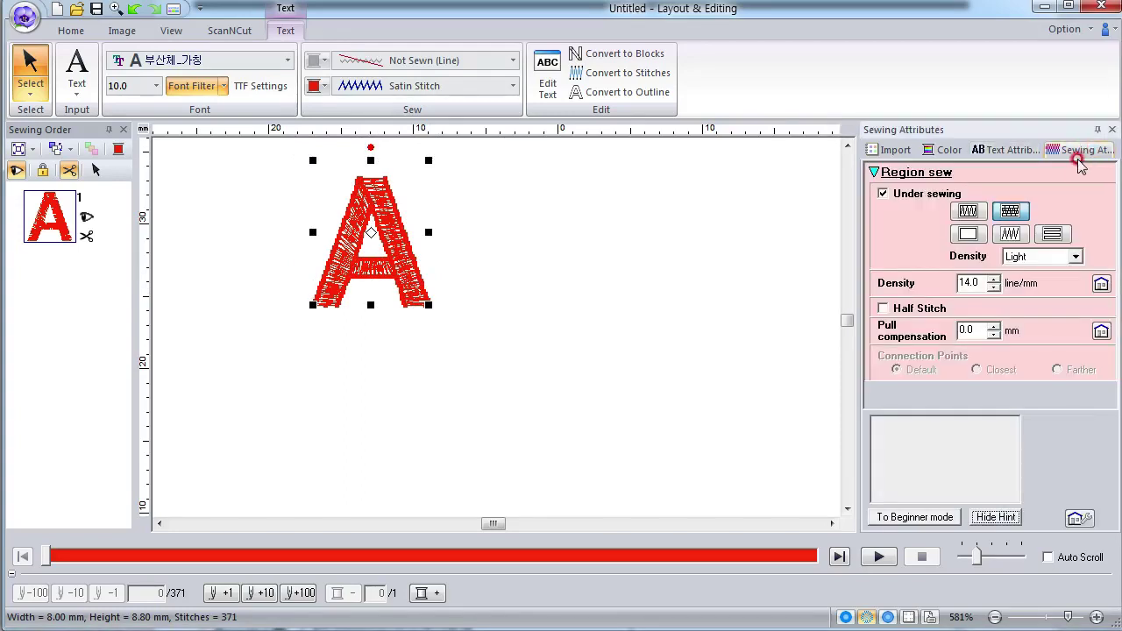
Set the letter A's under sewing to the edge outline type and simulate its stitching
mouse_move(985, 203)
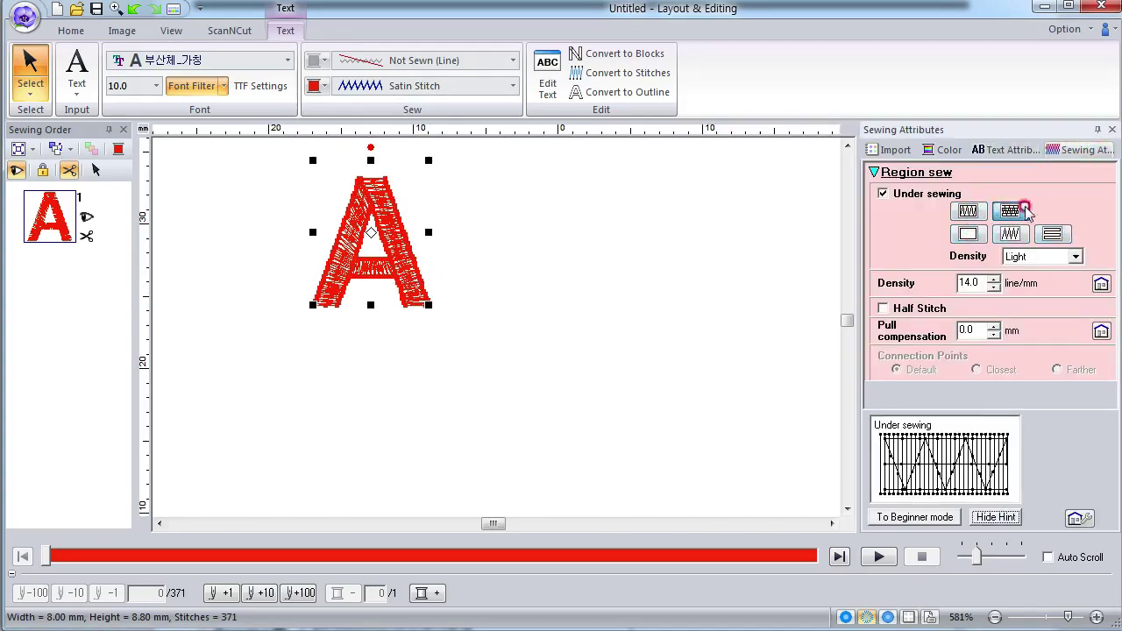
click(967, 233)
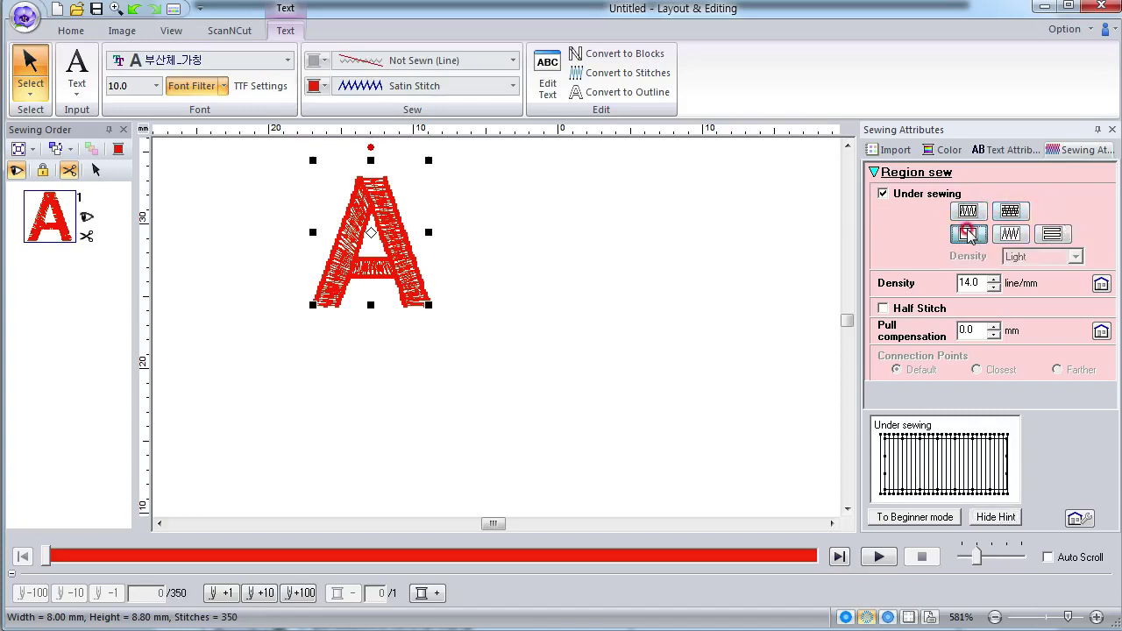
click(887, 557)
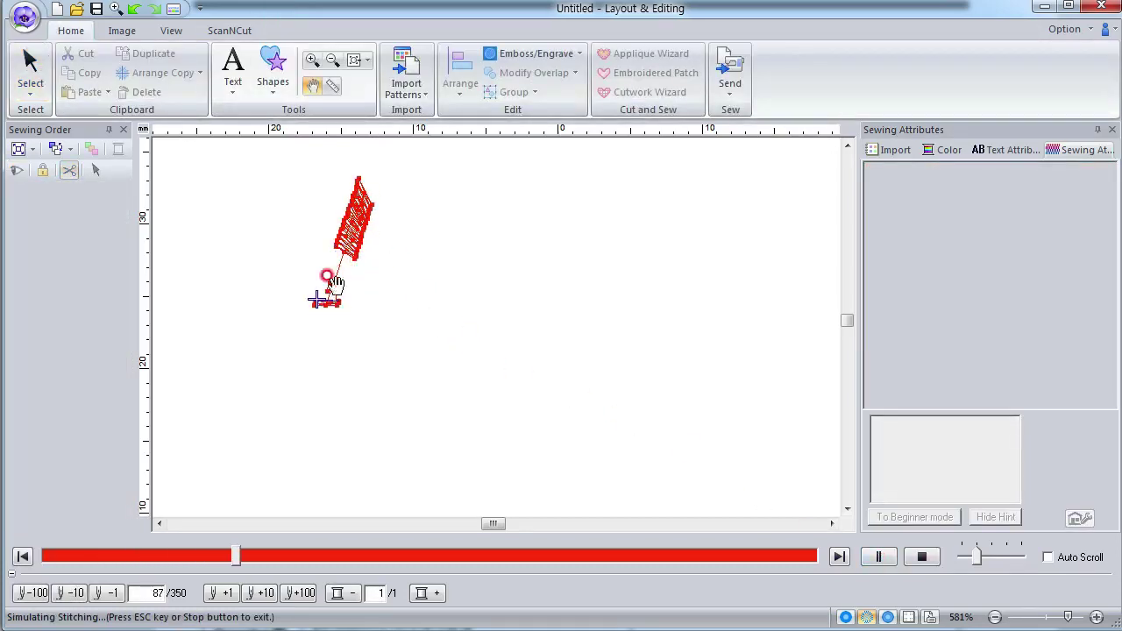
click(881, 557)
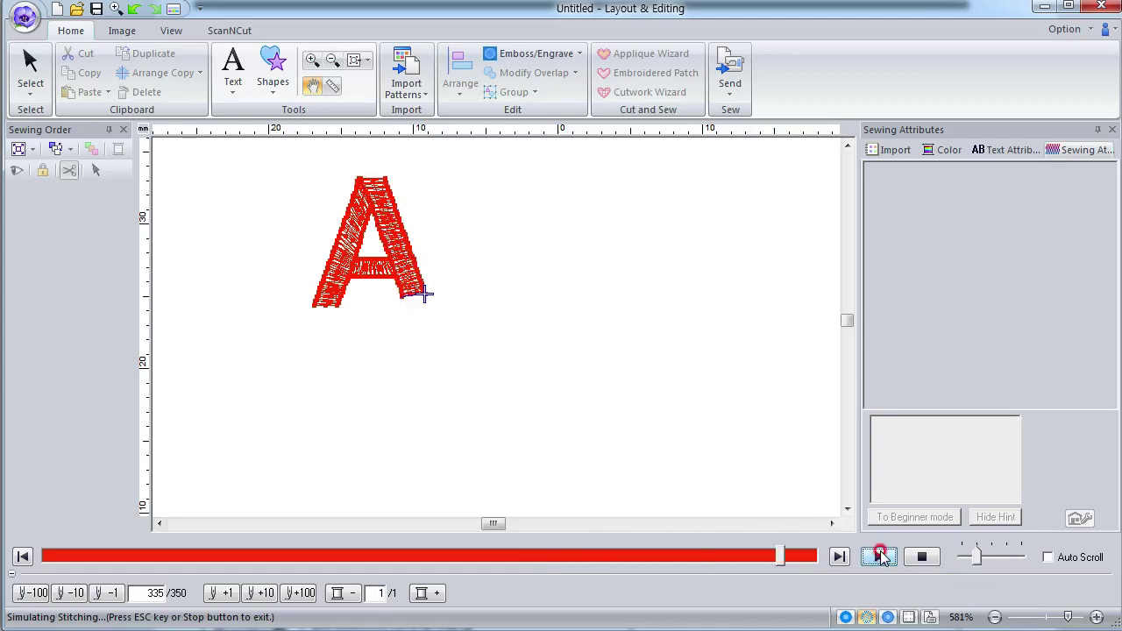
click(921, 557)
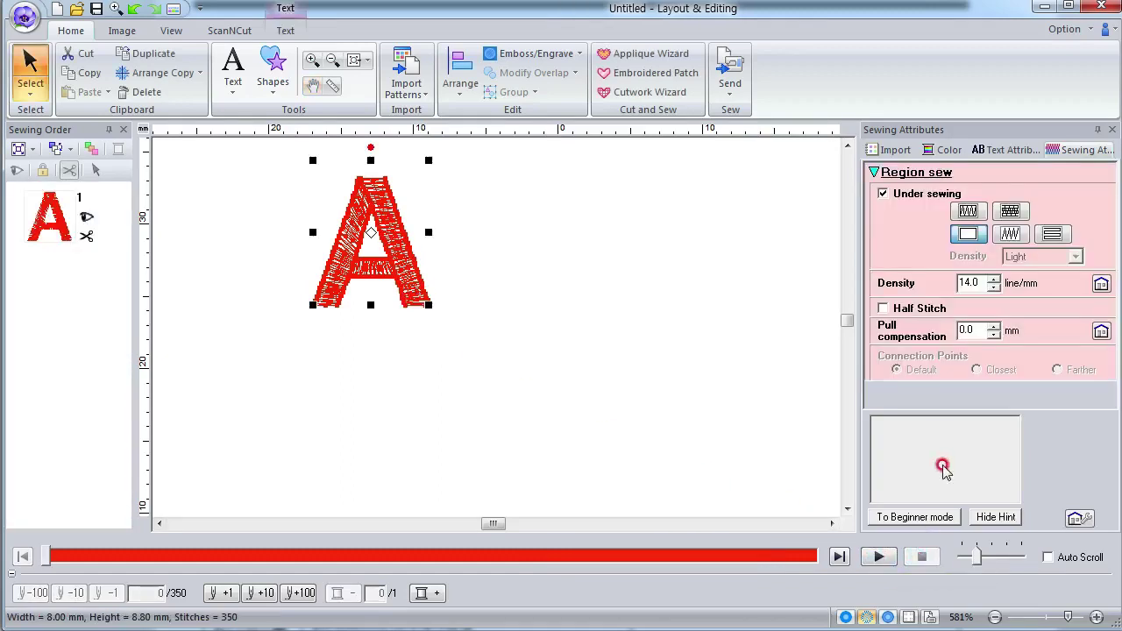
Try the zigzag and the parallel-line under sewing types on the letter A and set it back to the Double type
click(1011, 238)
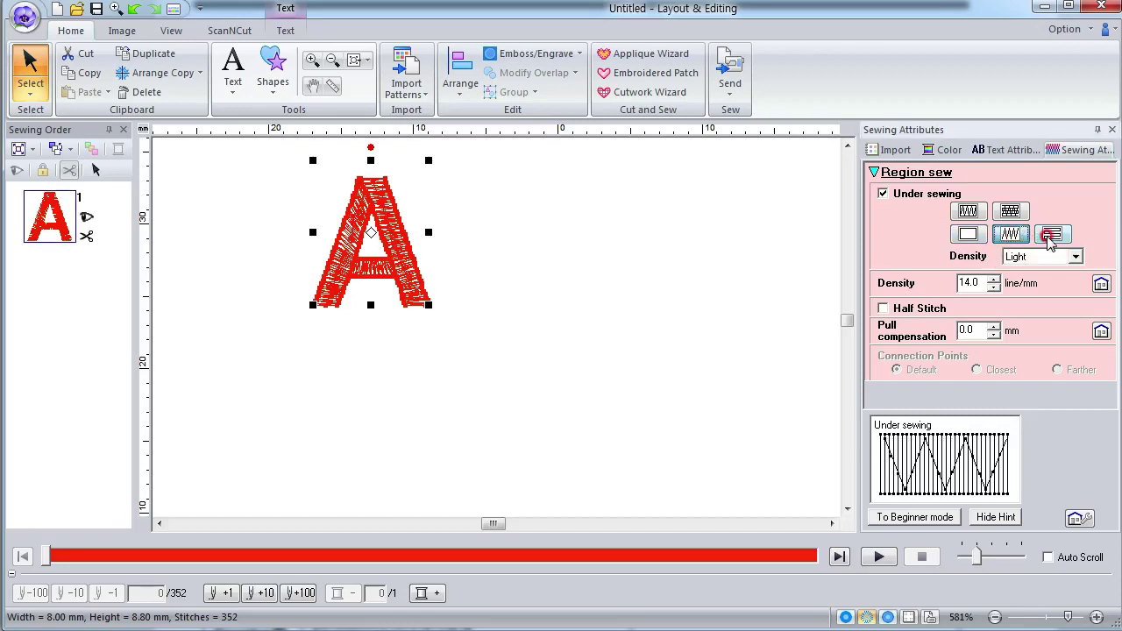
click(1049, 238)
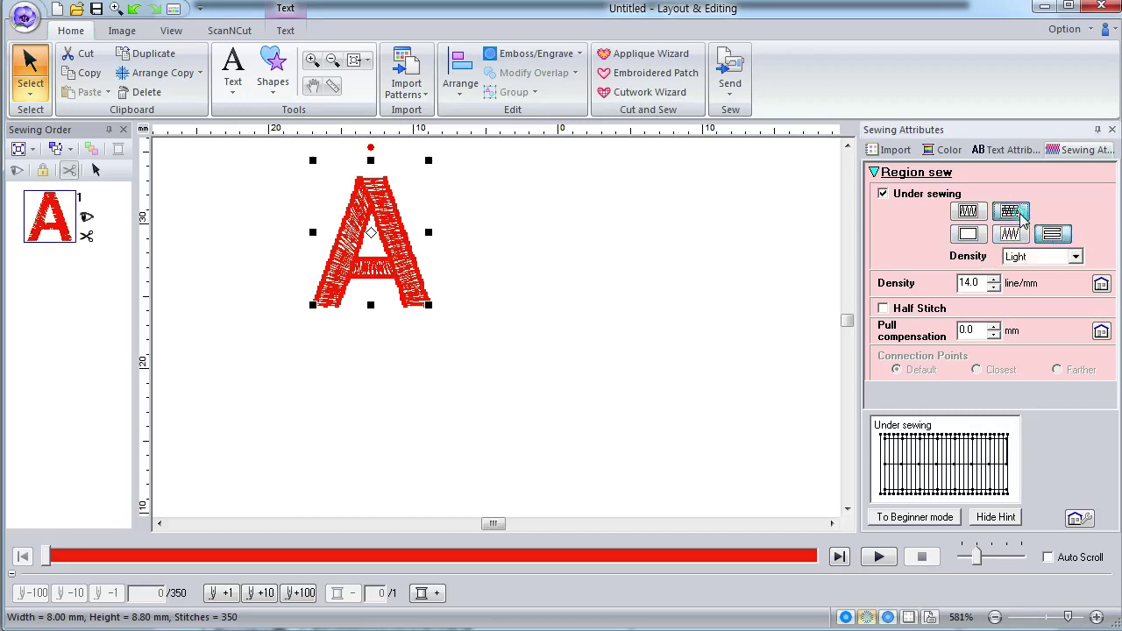
click(1018, 213)
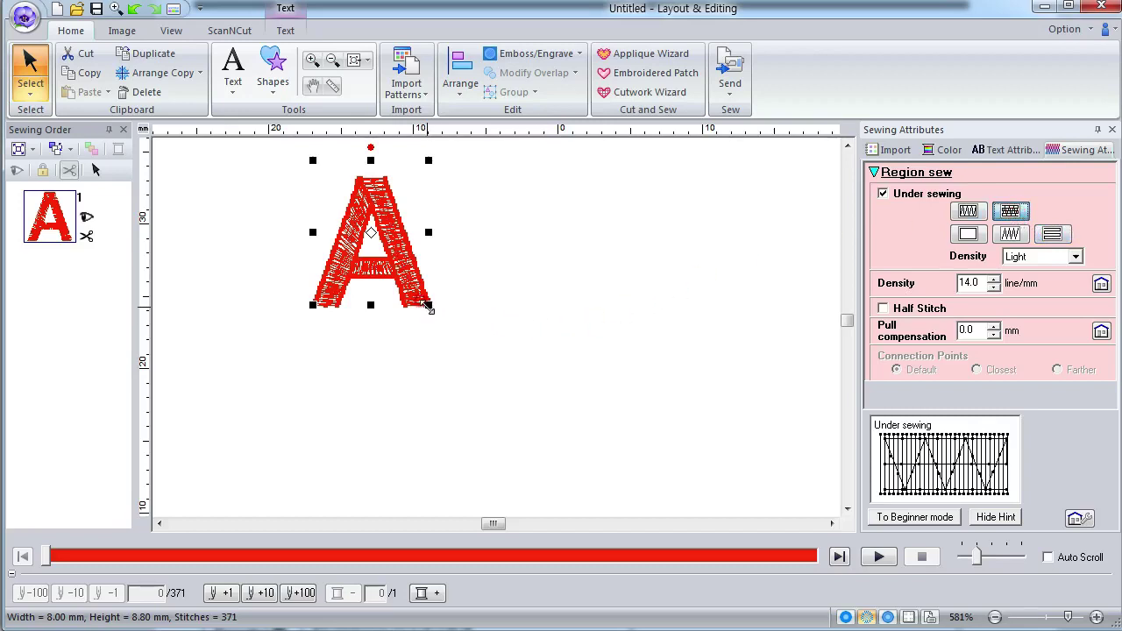
Shrink the letter A to about 3.4 mm wide and 3.8 mm high and simulate its stitching
drag(430, 309, 360, 236)
scroll(359, 236, up, 3)
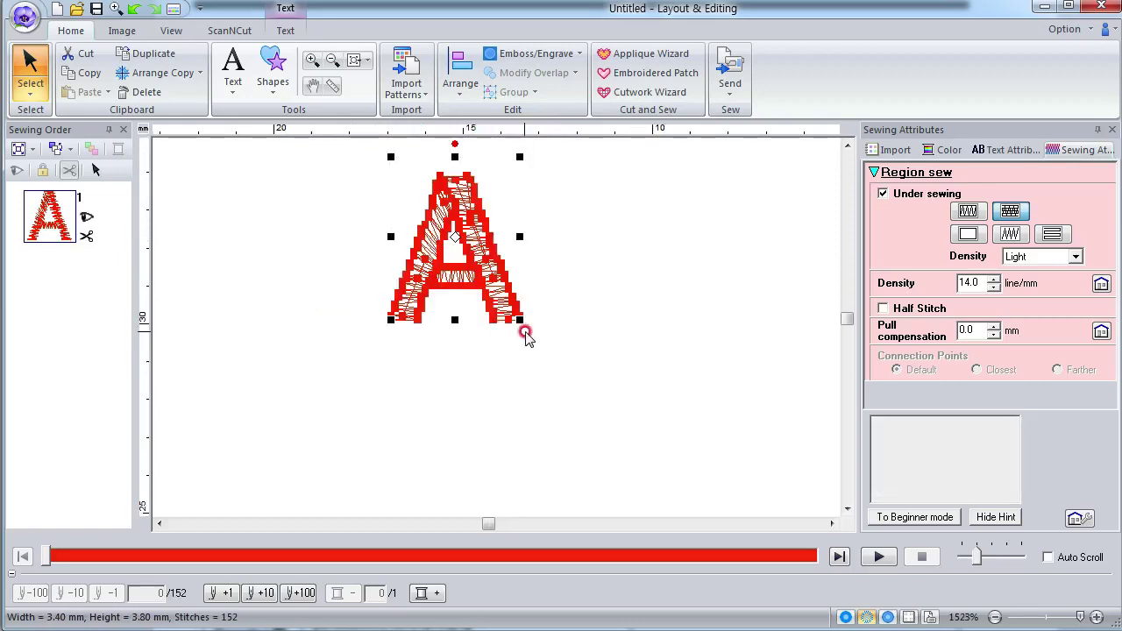
click(879, 557)
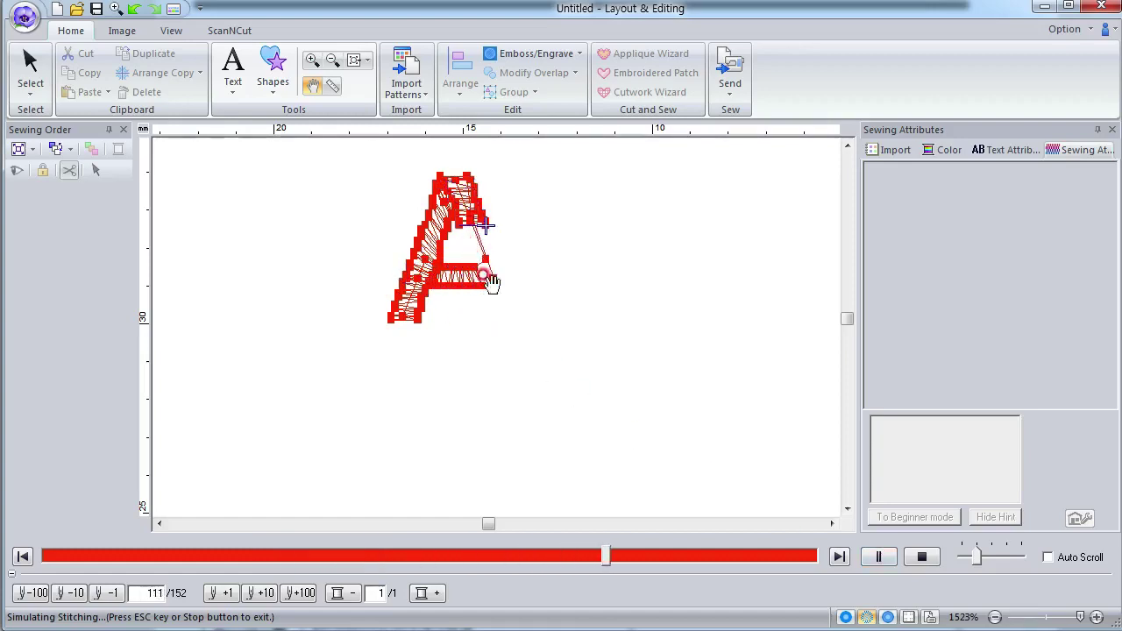
click(922, 557)
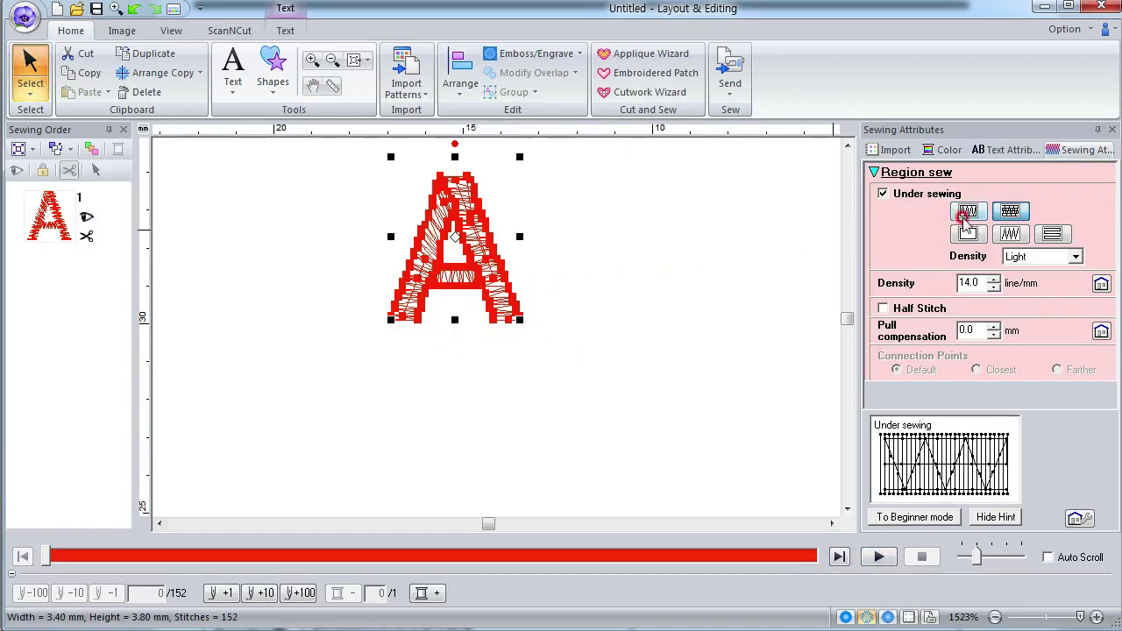
Enlarge the letter A to about 8.7 and 10.7 mm wide, reduce it to about 6.4 mm and move it up into view
drag(520, 319, 806, 571)
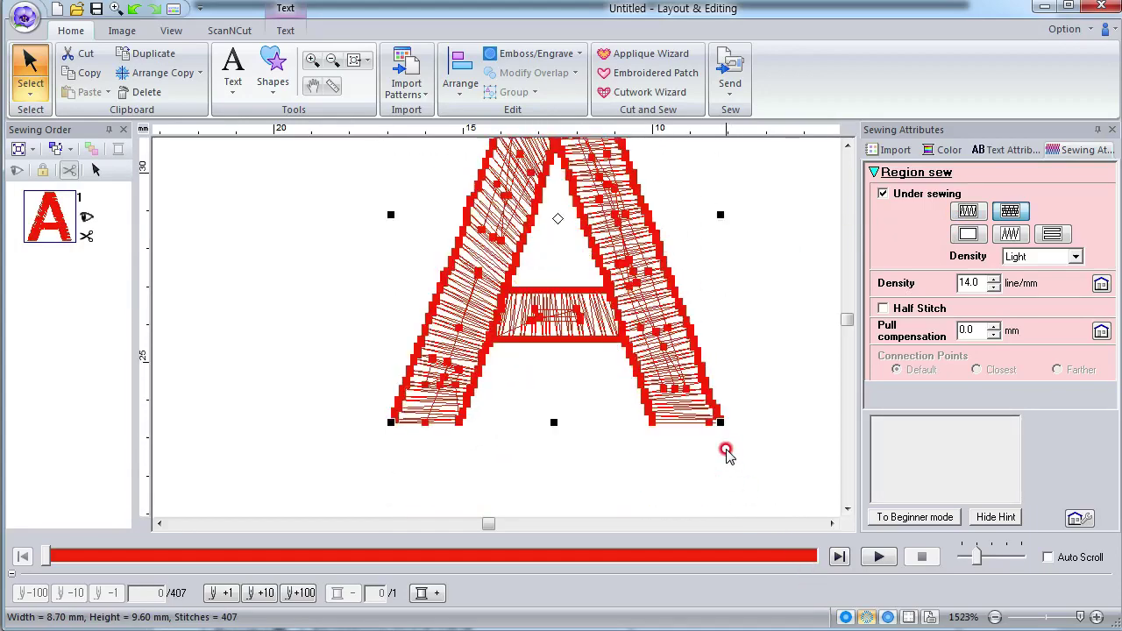
drag(721, 422, 834, 517)
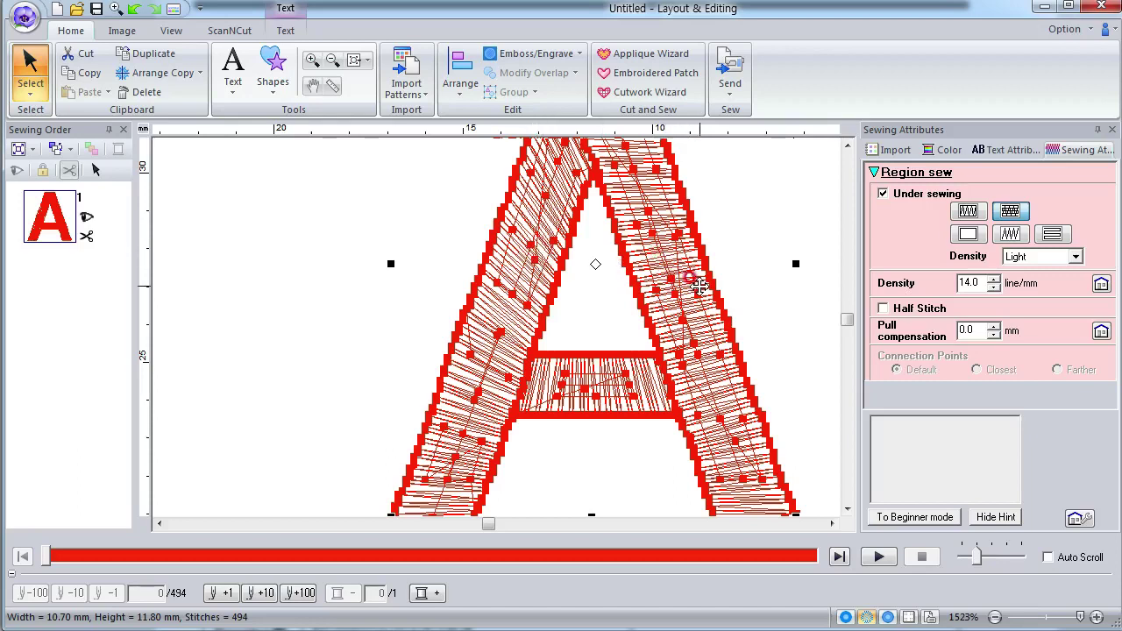
scroll(743, 399, up, 3)
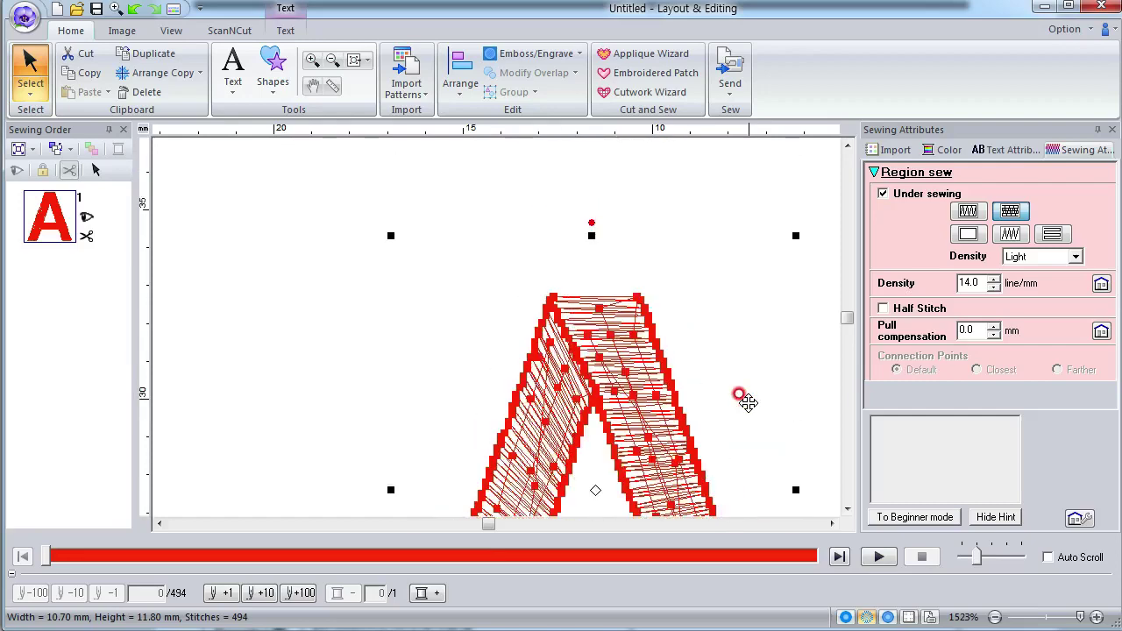
drag(388, 232, 578, 363)
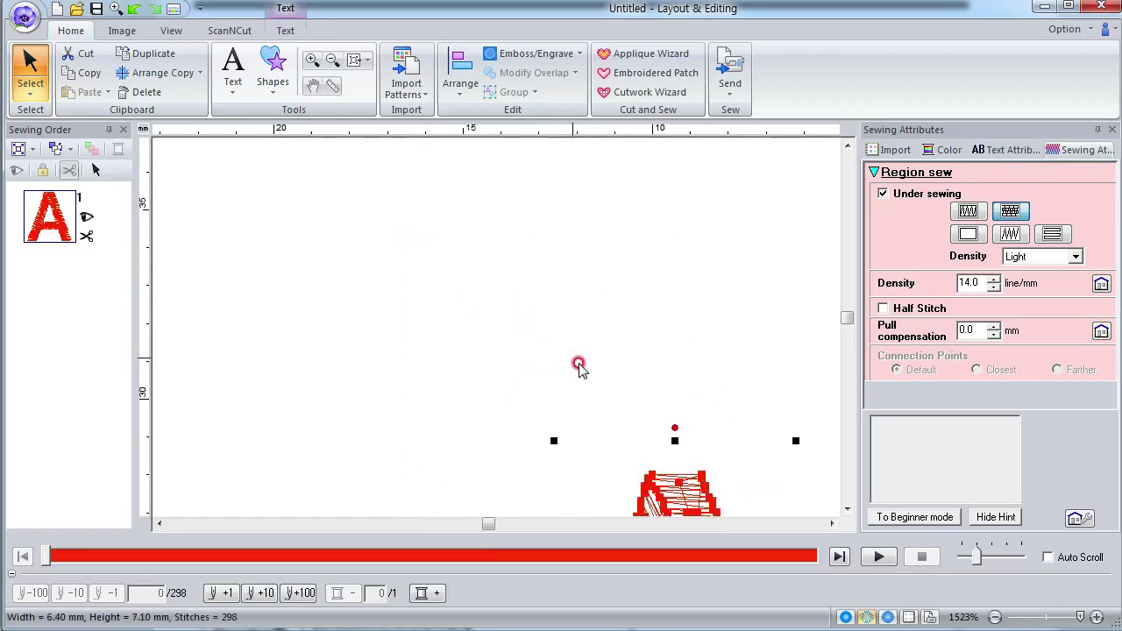
drag(619, 397, 469, 213)
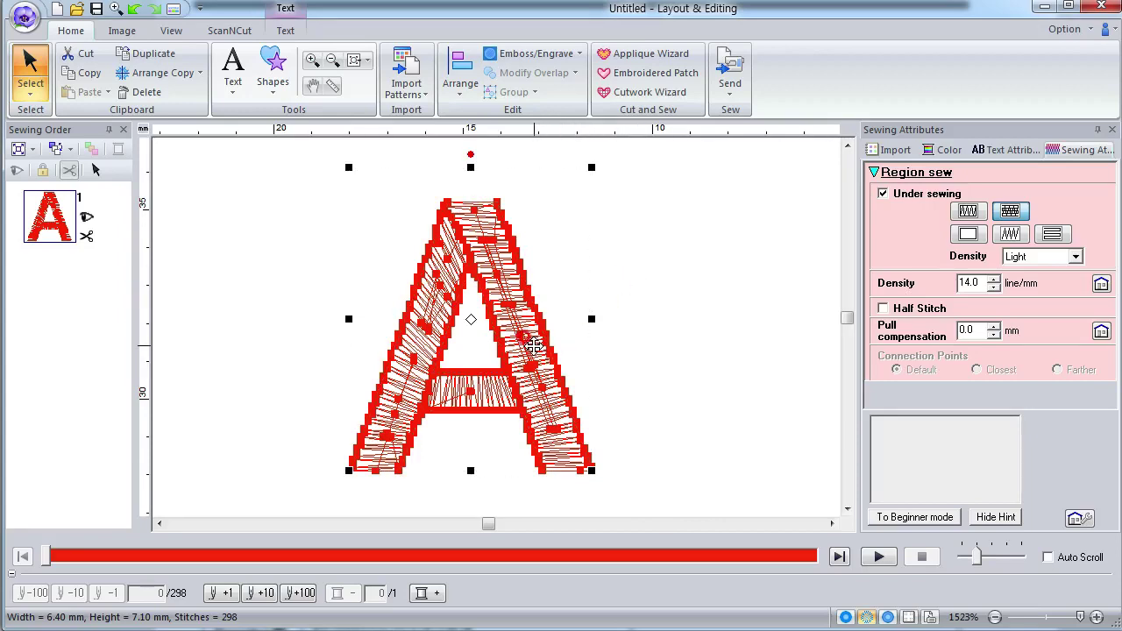
Replace the letter A with a club shape about 6.3 mm wide and 5.9 mm high and check its available under sewing types
key(Delete)
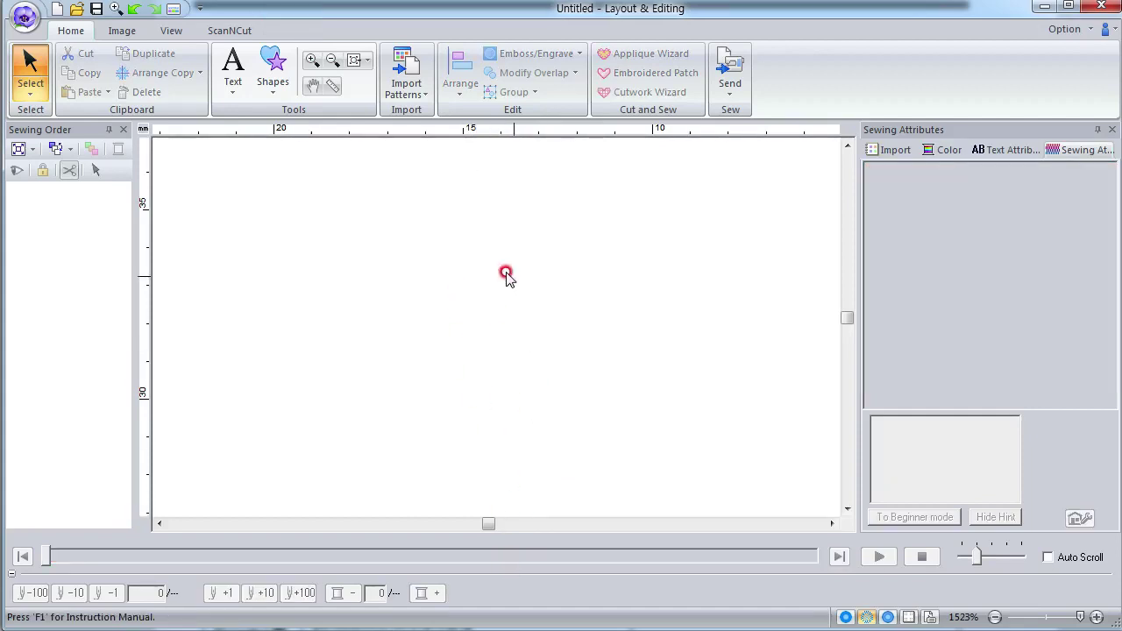
click(272, 63)
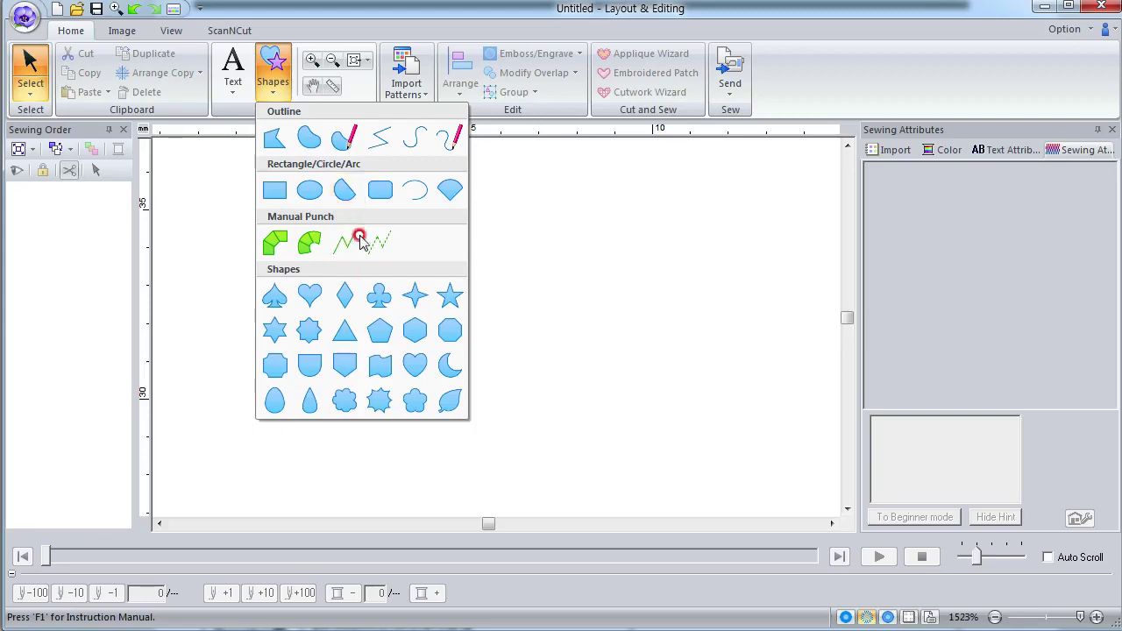
click(379, 295)
drag(611, 413, 386, 201)
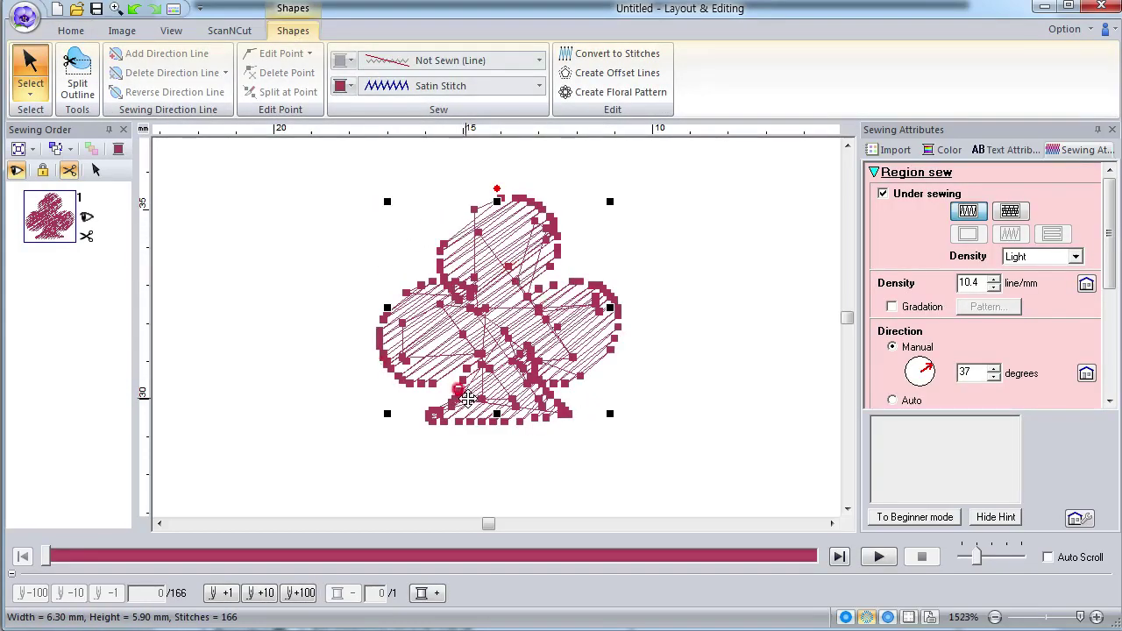
click(1010, 234)
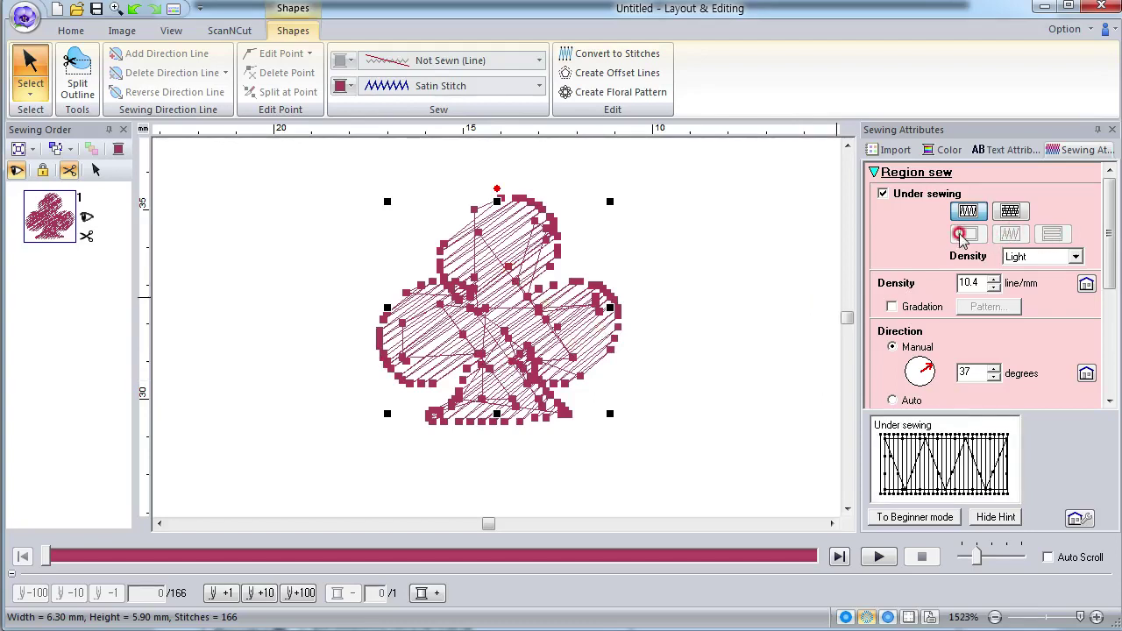
Replace the club with a crescent-shaped band about 4.1 mm wide and 6.5 mm high, drawn as a straight Manual Punch shape
key(Delete)
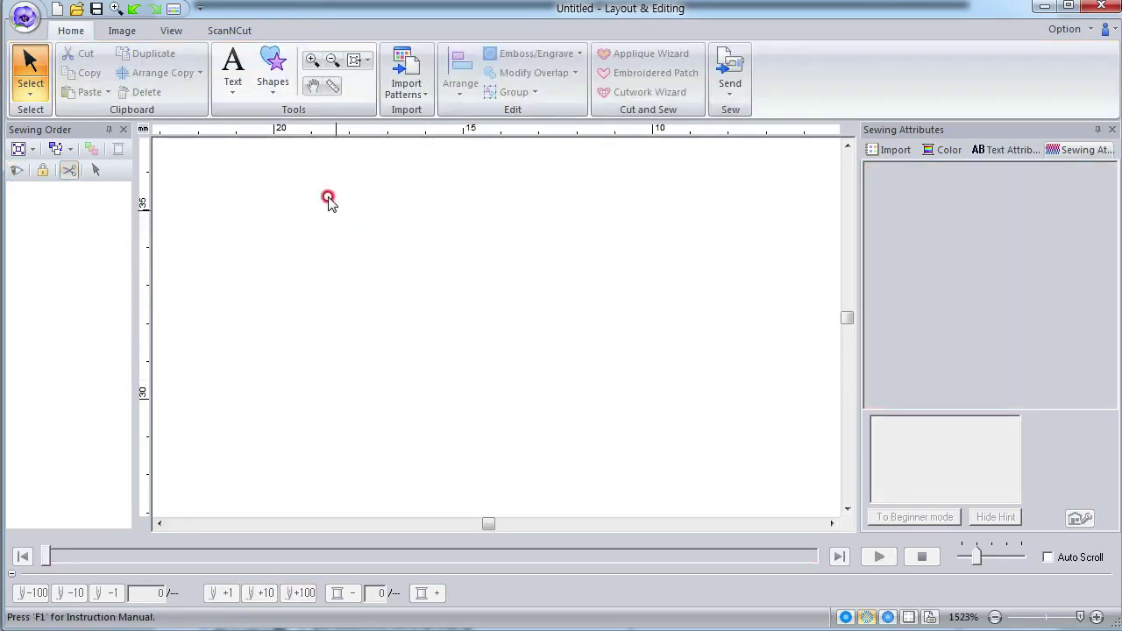
click(272, 79)
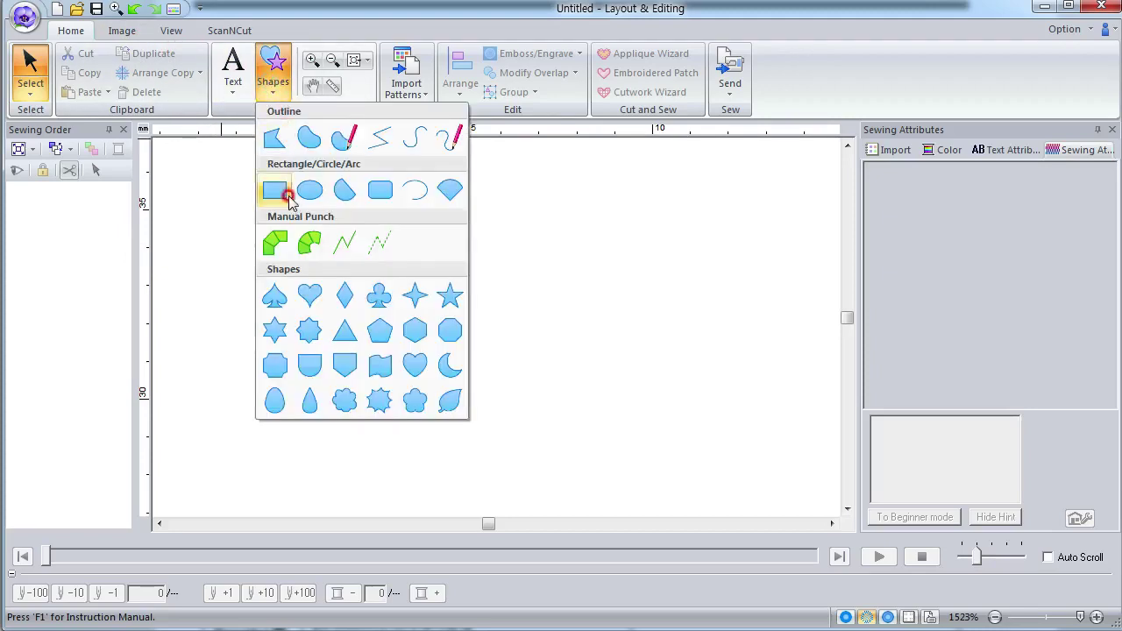
click(281, 233)
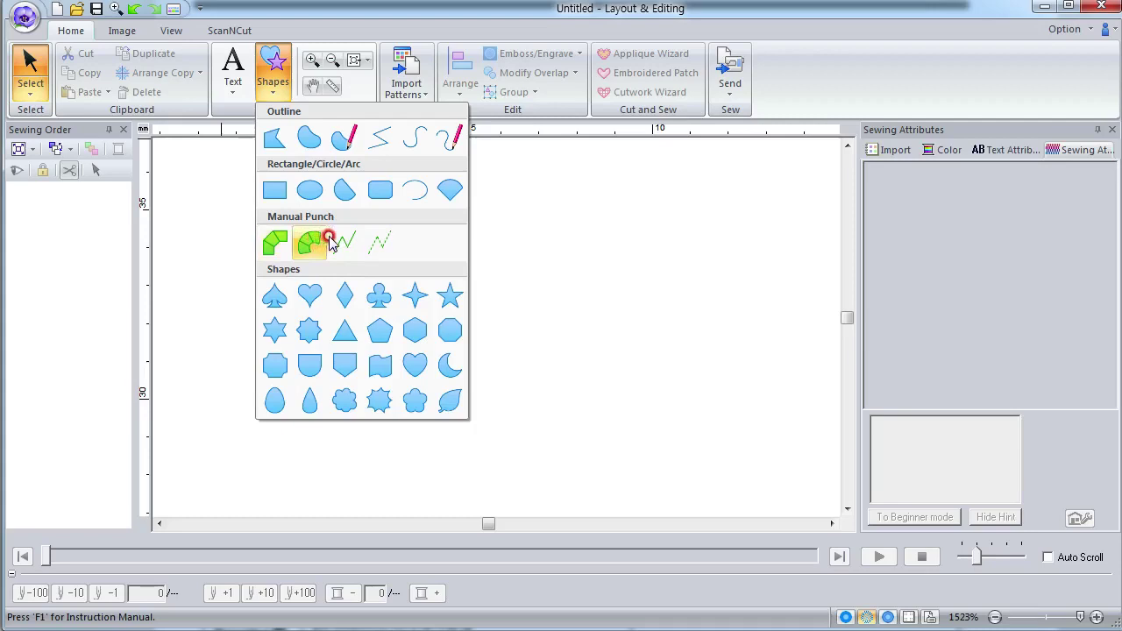
click(279, 238)
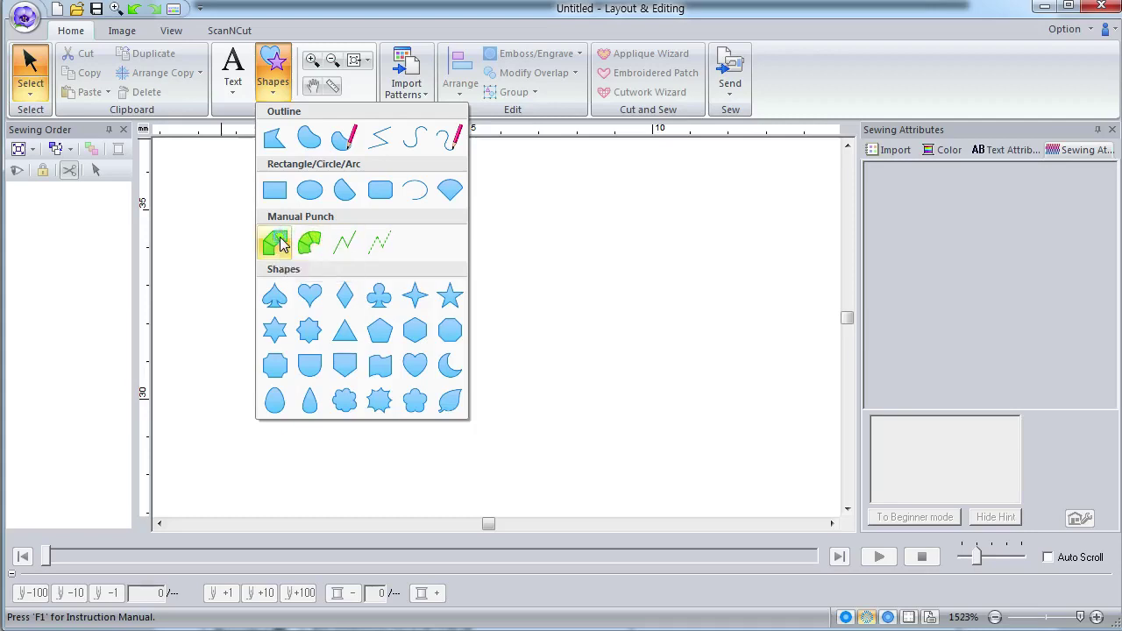
click(308, 236)
click(349, 214)
click(332, 254)
click(373, 236)
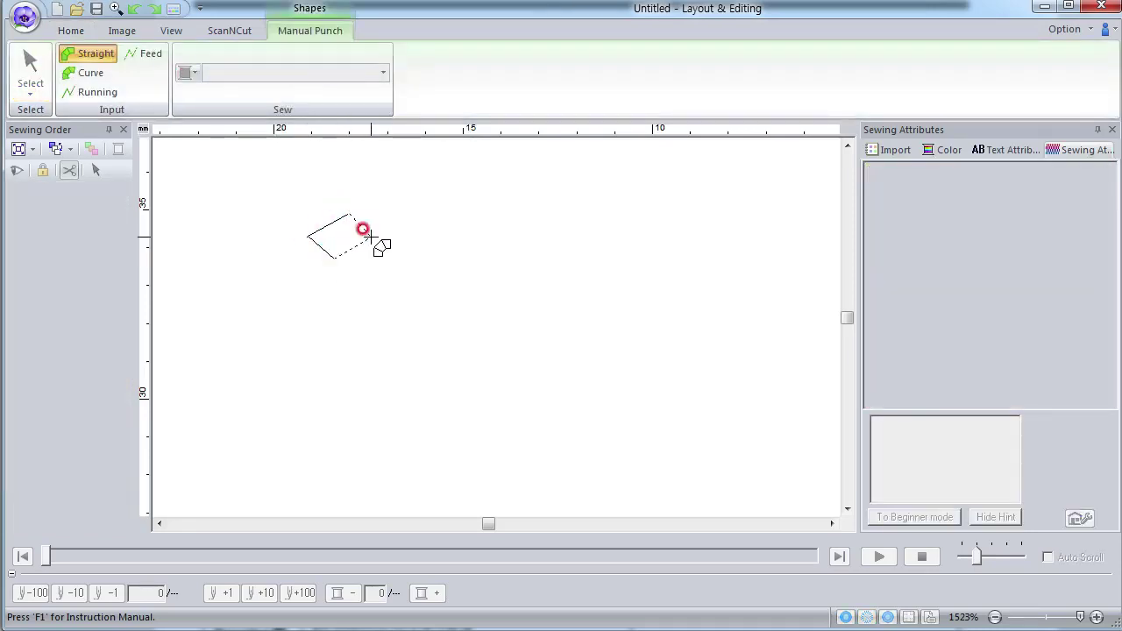
click(350, 274)
click(391, 277)
click(366, 304)
click(406, 311)
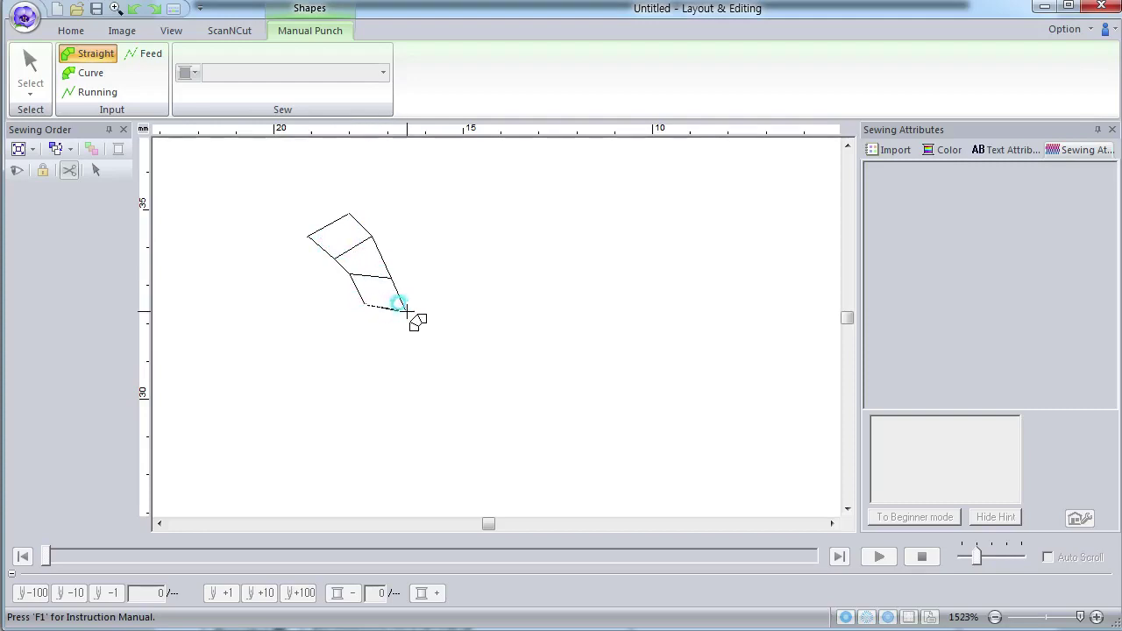
click(368, 342)
click(402, 363)
click(330, 399)
click(352, 429)
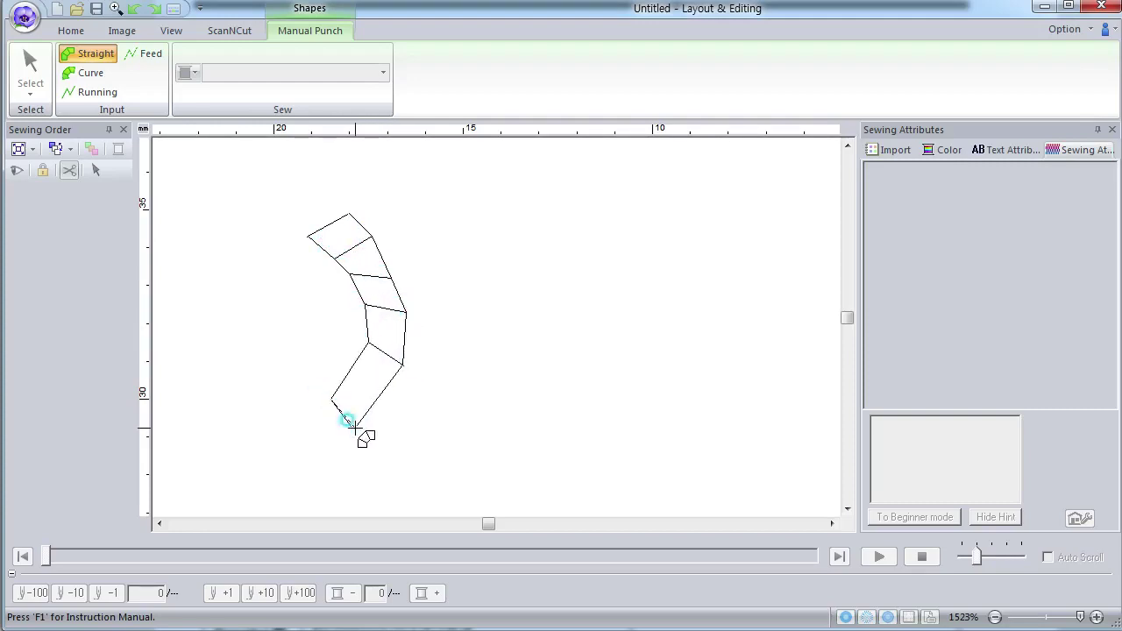
click(270, 431)
double_click(268, 442)
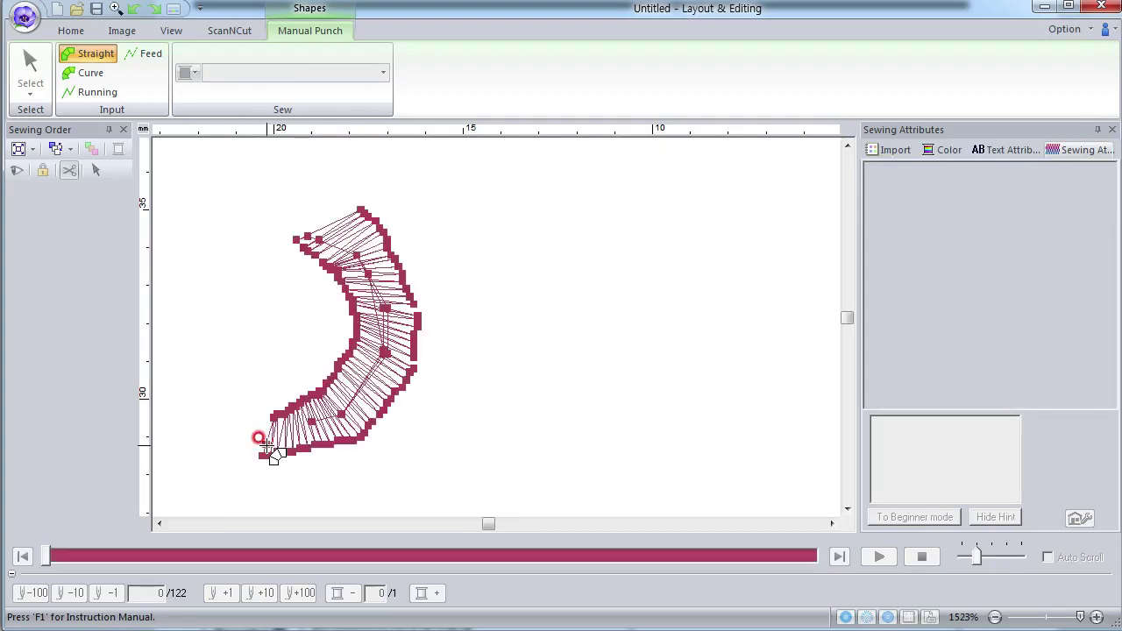
right_click(306, 300)
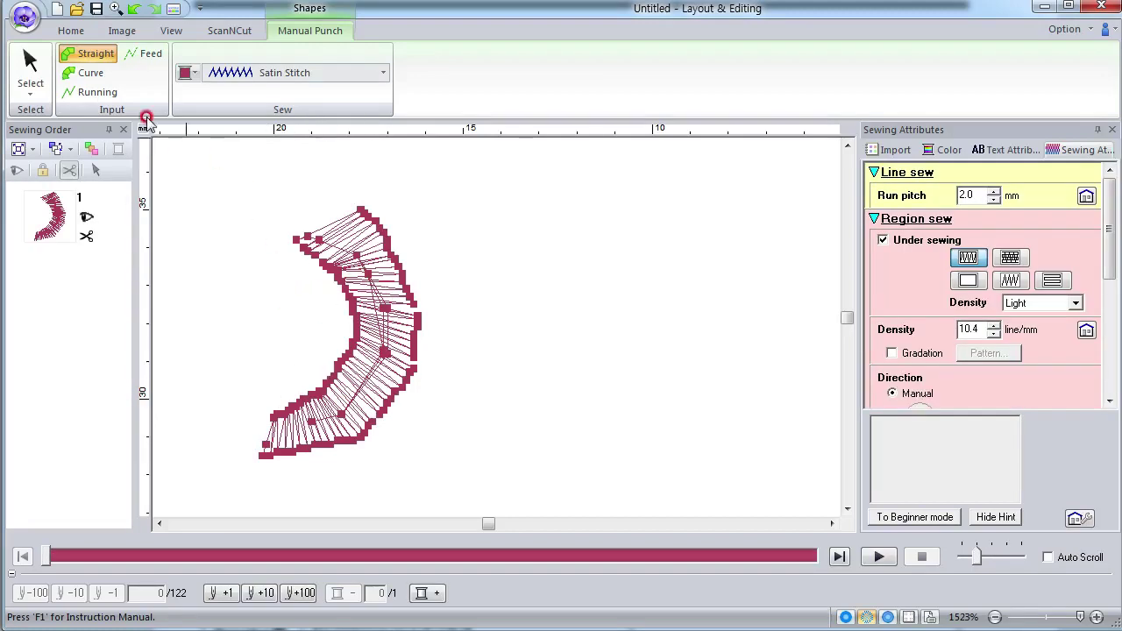
Select the punched band and switch its under sewing to the edge outline, the zigzag and finally the parallel-line type
click(30, 65)
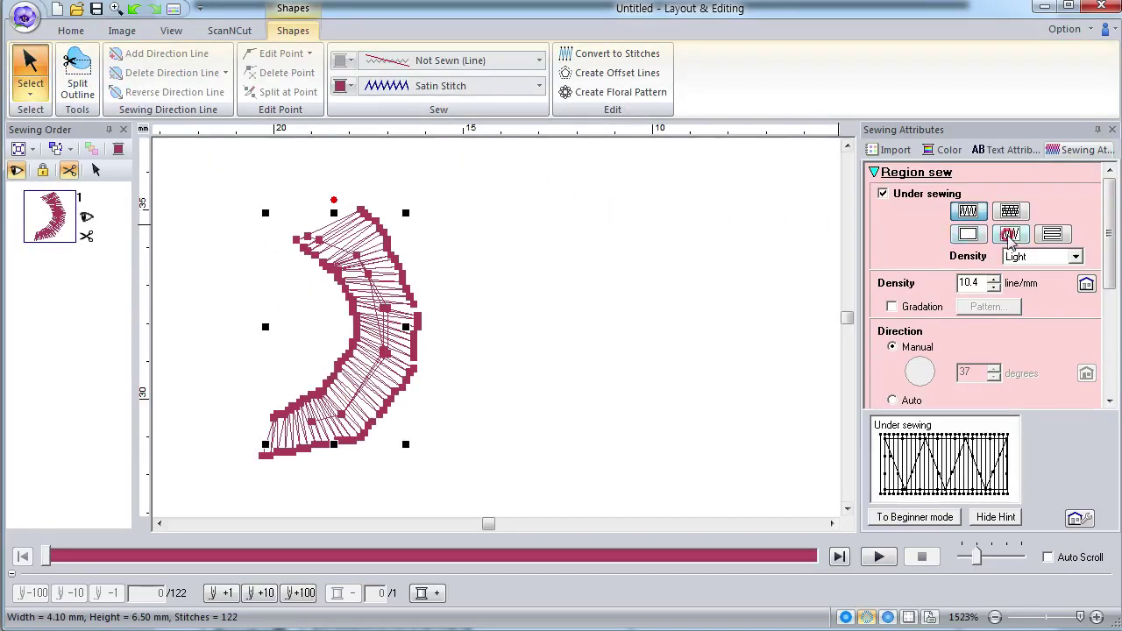
click(969, 235)
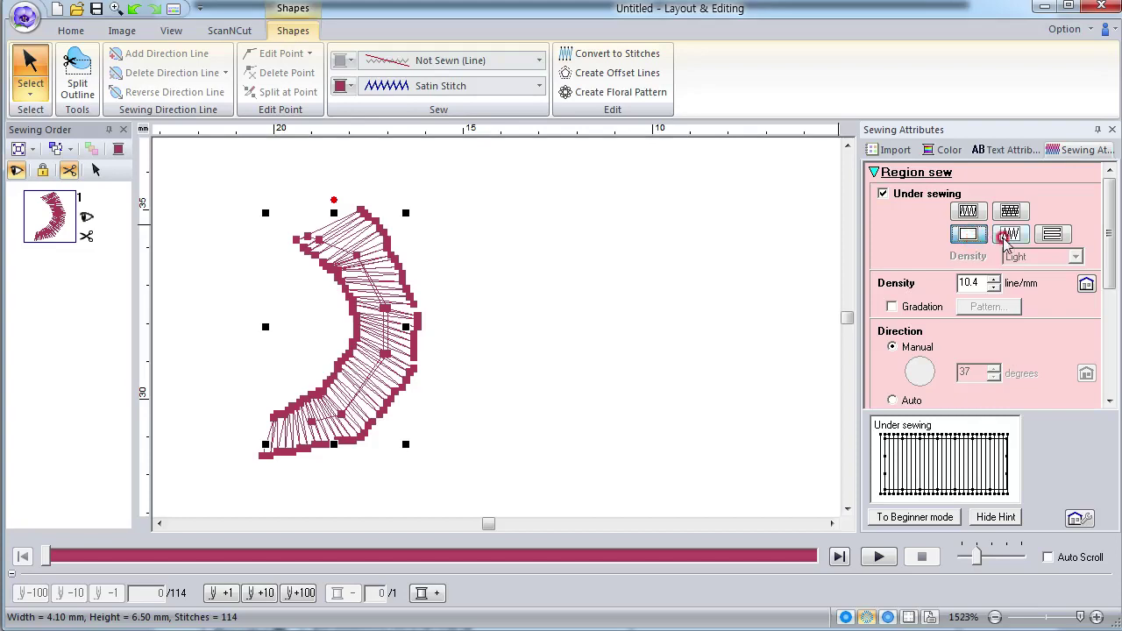
click(1009, 235)
click(1051, 235)
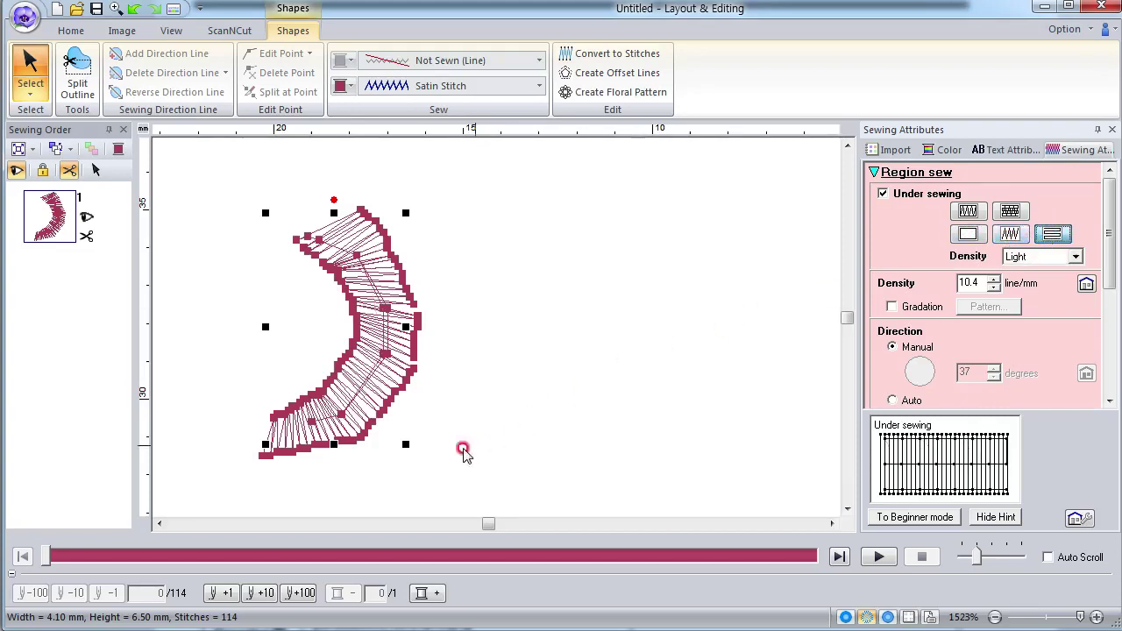
Enlarge the punched band to about 6.4 by 10.4 mm and further to about 9.4 by 15.3 mm to show its under sewing
drag(398, 443, 644, 574)
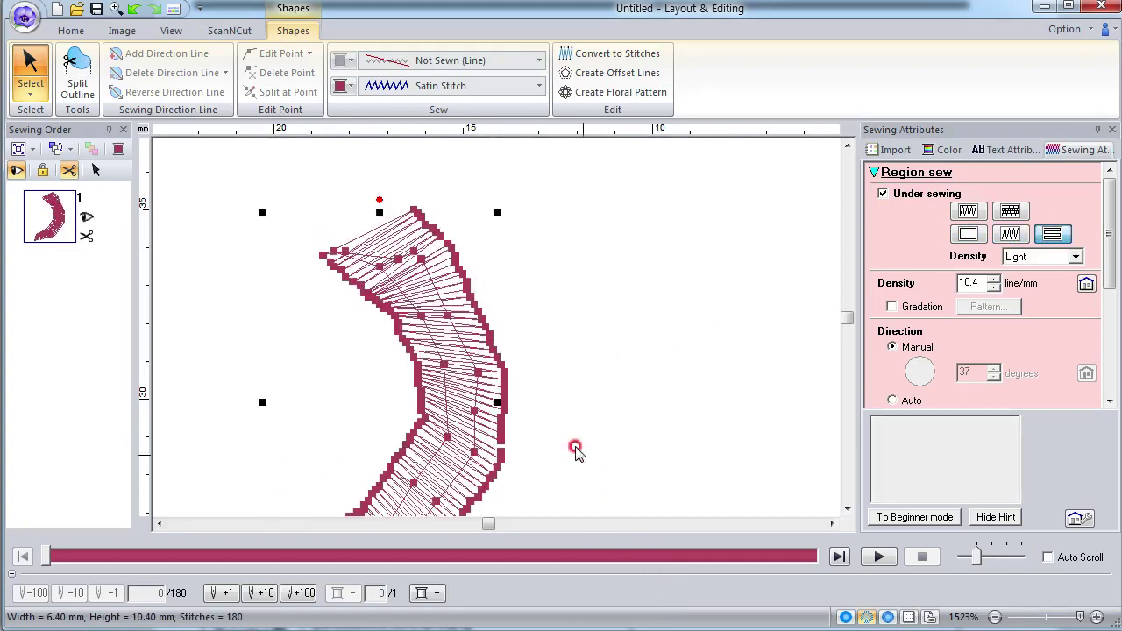
scroll(495, 326, down, 2)
scroll(496, 326, up, 2)
scroll(496, 326, down, 2)
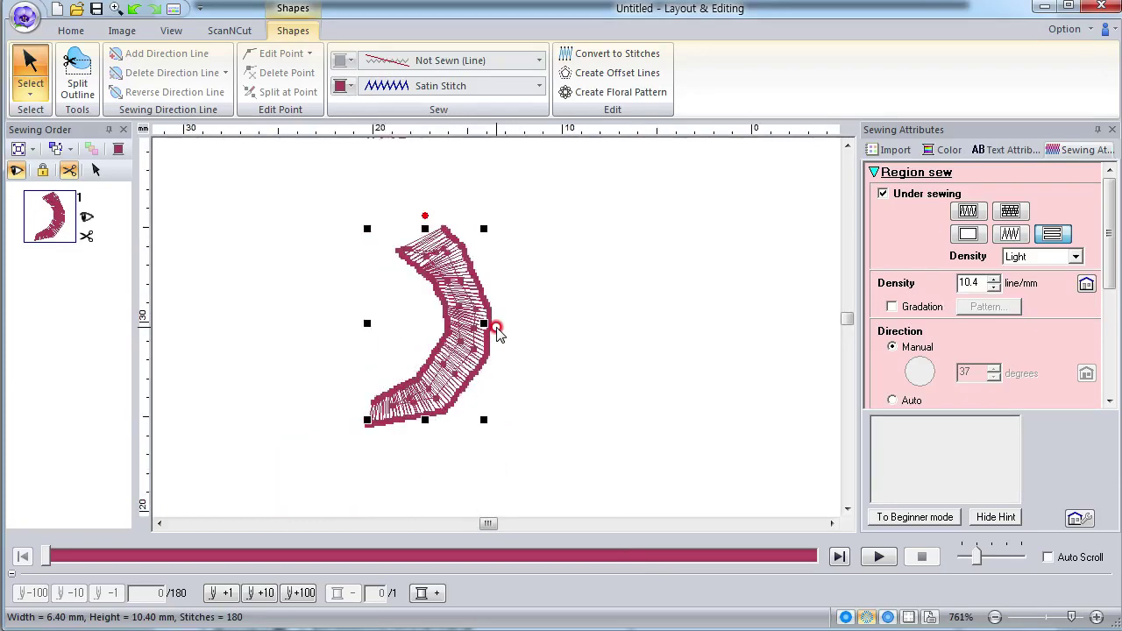
scroll(495, 326, up, 1)
drag(478, 417, 606, 508)
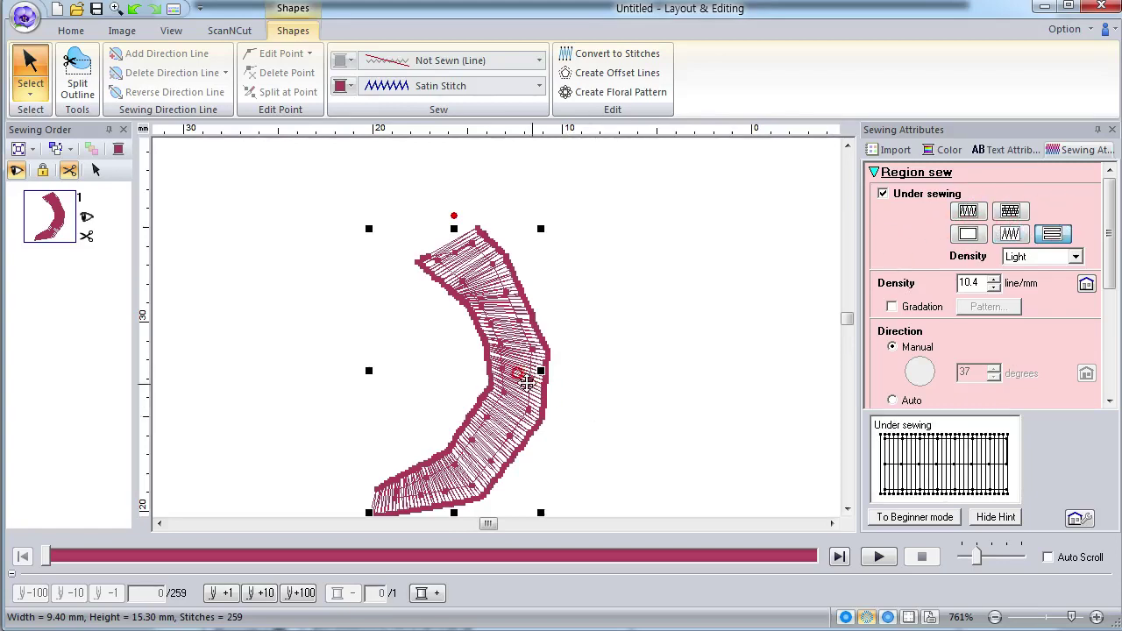
Reposition the punched band and raise its under sewing density to Medium and on to Dense, checking the stitches up close
drag(478, 327, 486, 331)
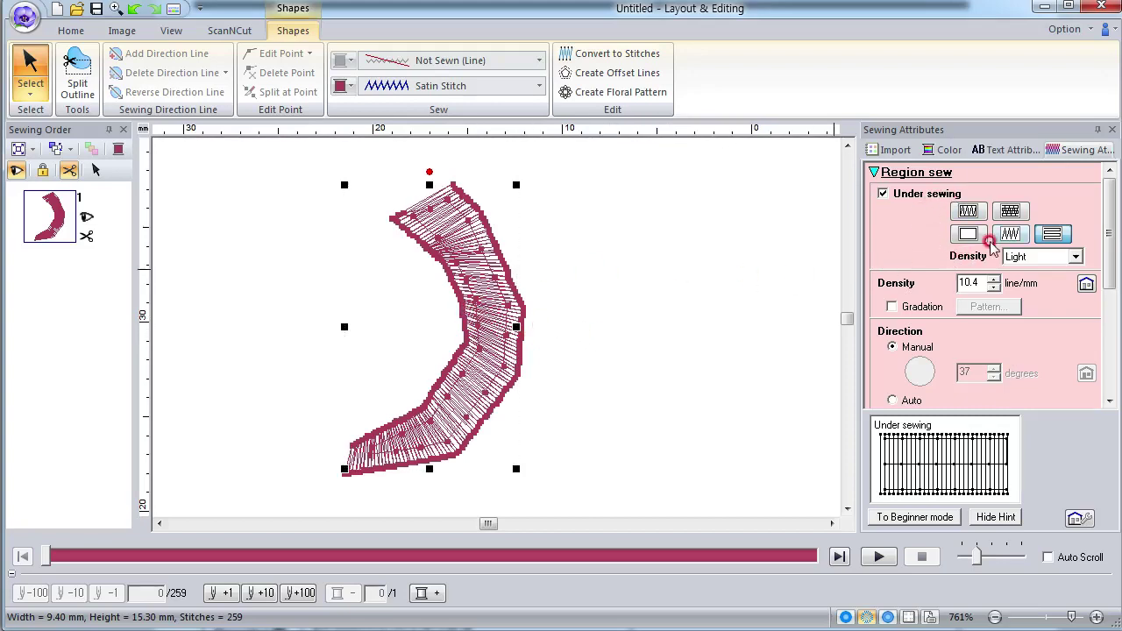
click(1040, 257)
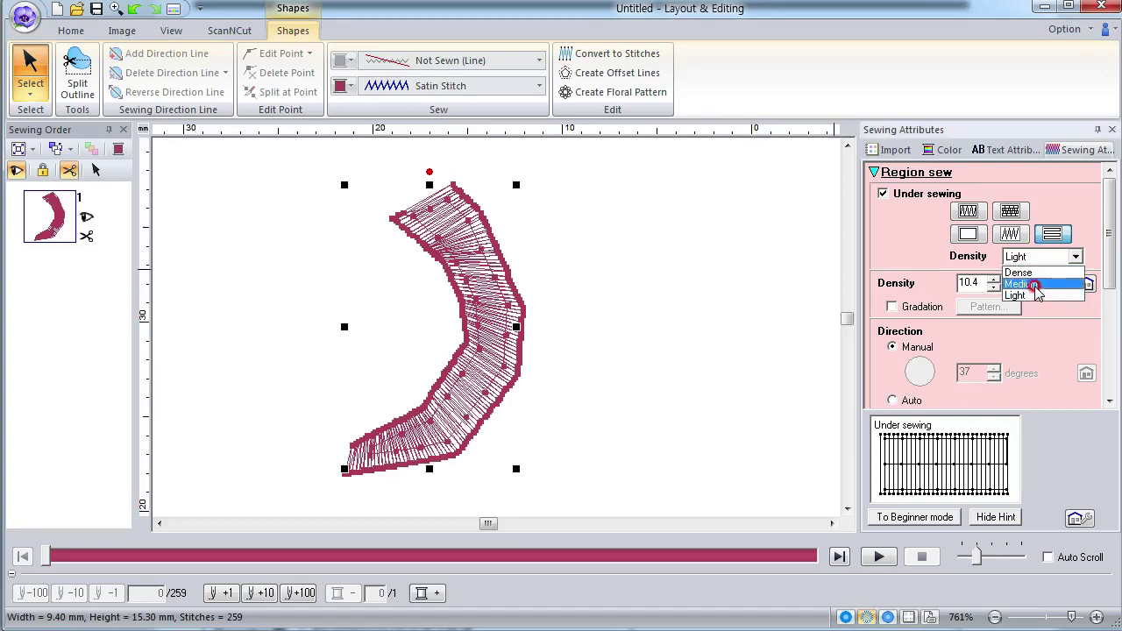
click(1034, 284)
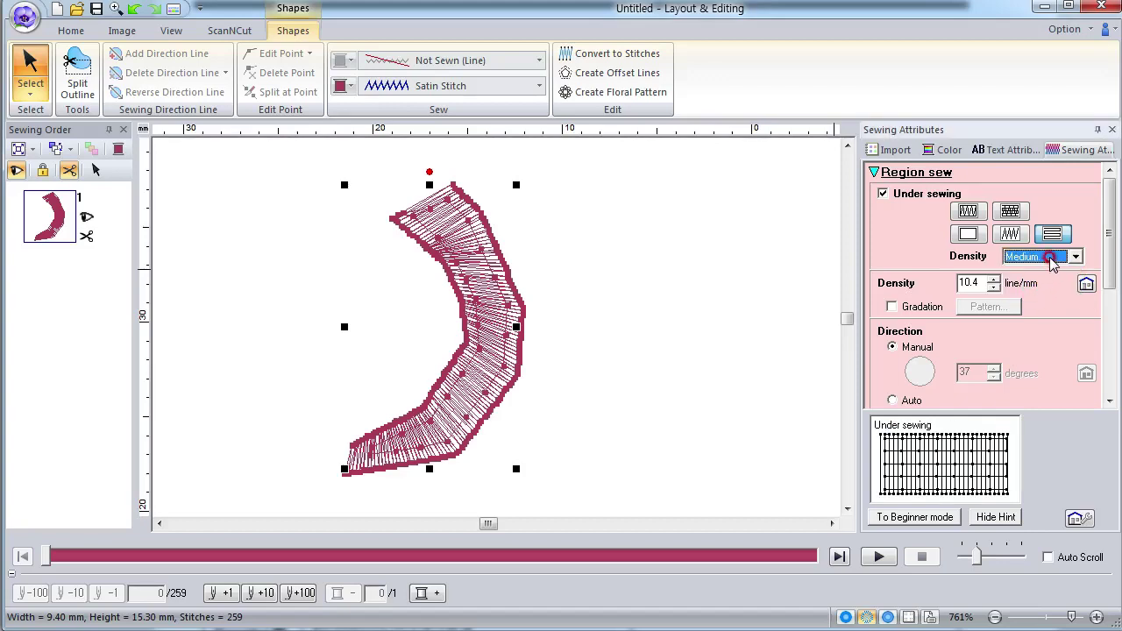
click(1050, 259)
click(1050, 273)
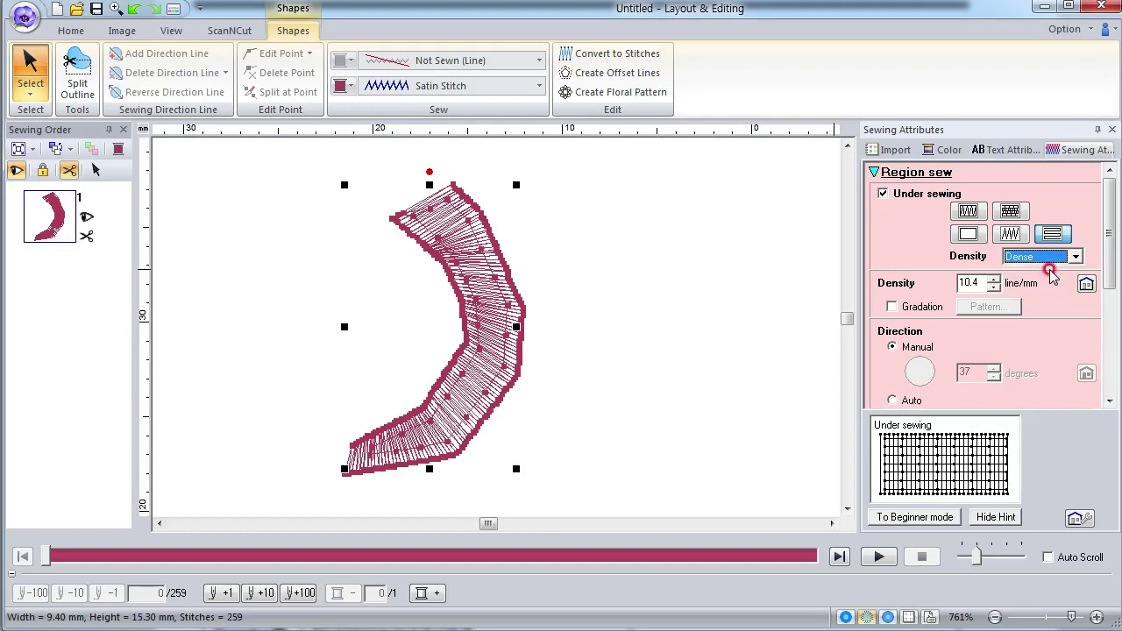
drag(493, 309, 534, 313)
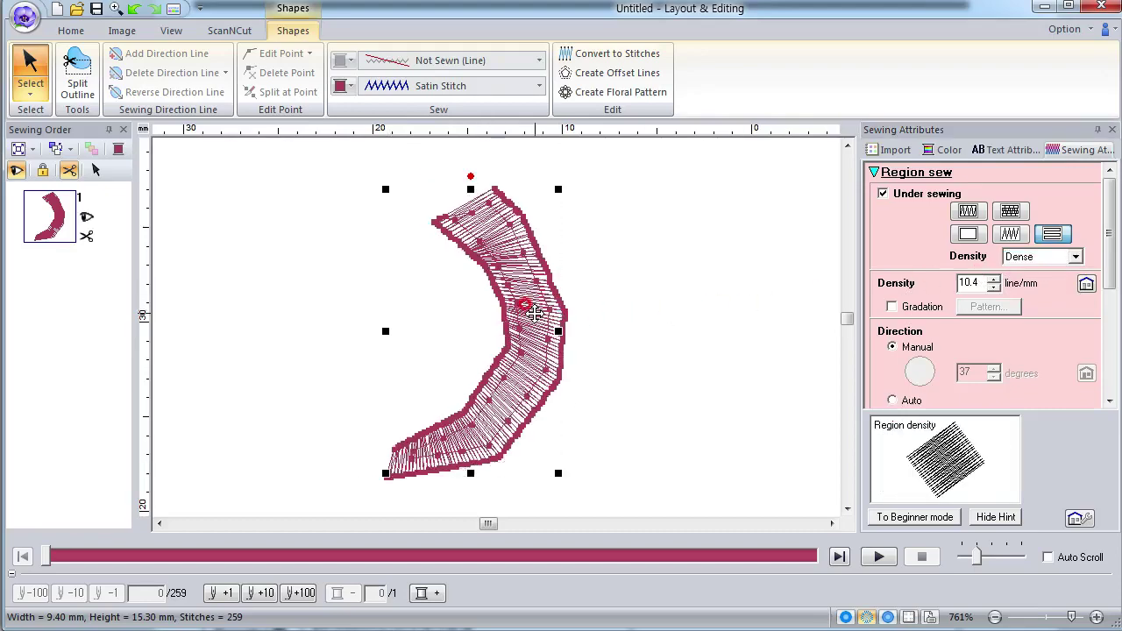
scroll(535, 313, up, 1)
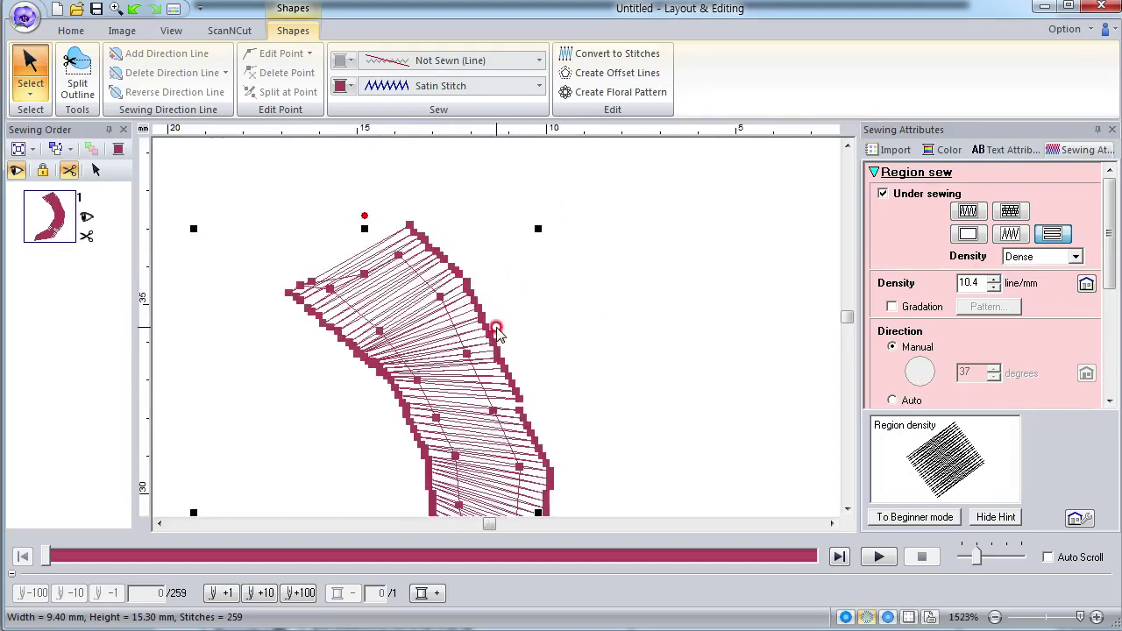
Reduce the punched band's under sewing density to Medium and on to Light
click(1035, 255)
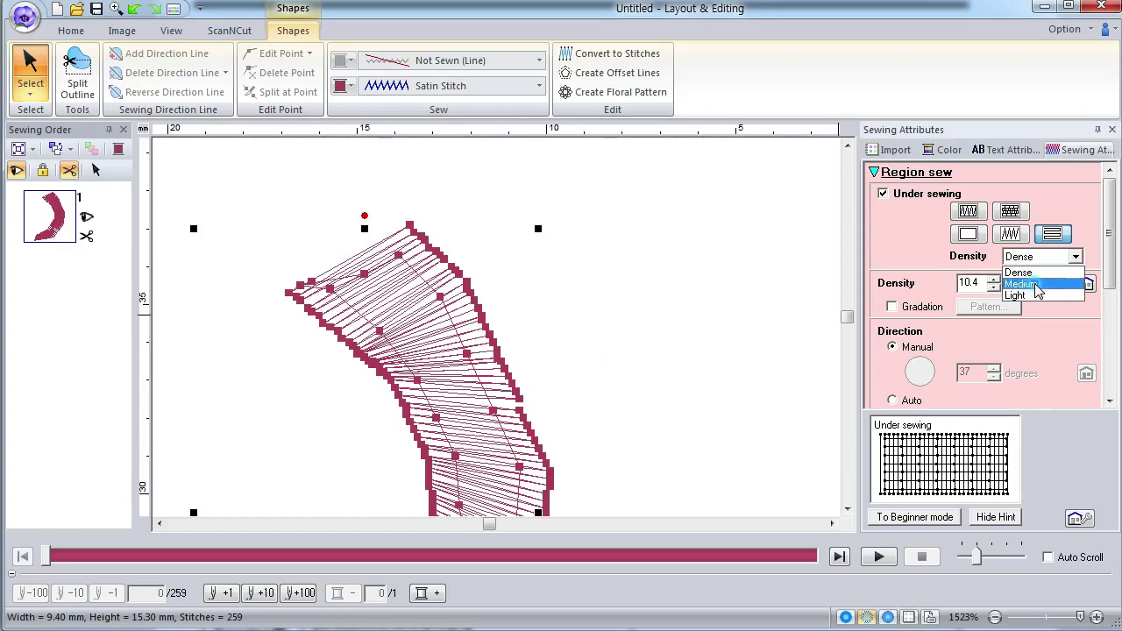
click(1036, 285)
click(1039, 255)
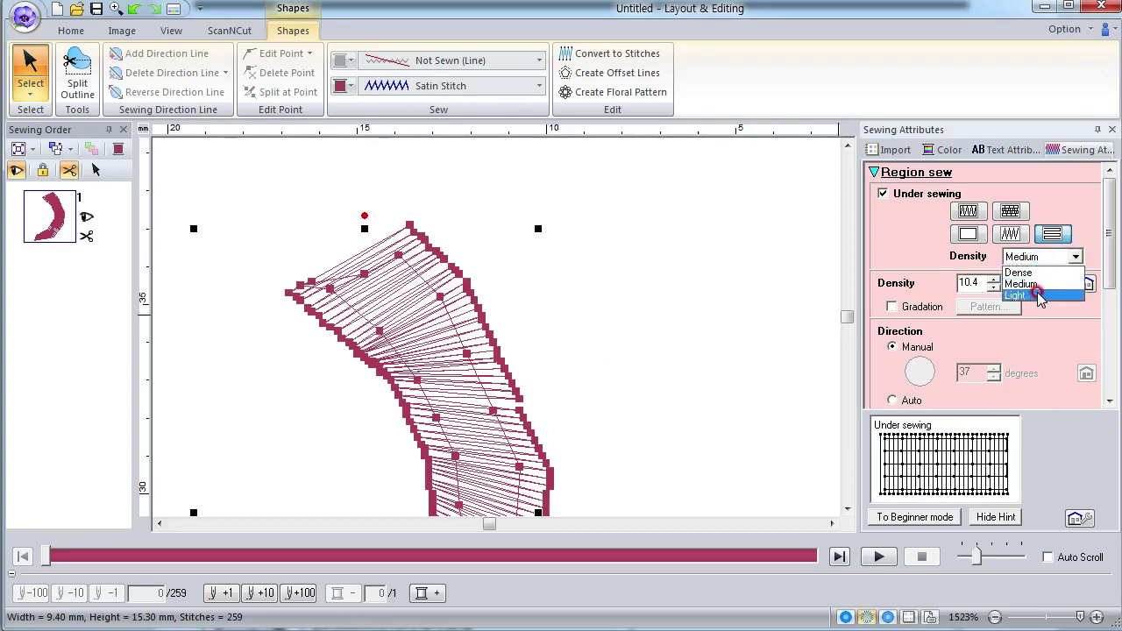
click(1007, 297)
Replace the punched band with a satin-stitched rectangle about 10.9 mm wide and 7.4 mm high
click(467, 374)
key(Delete)
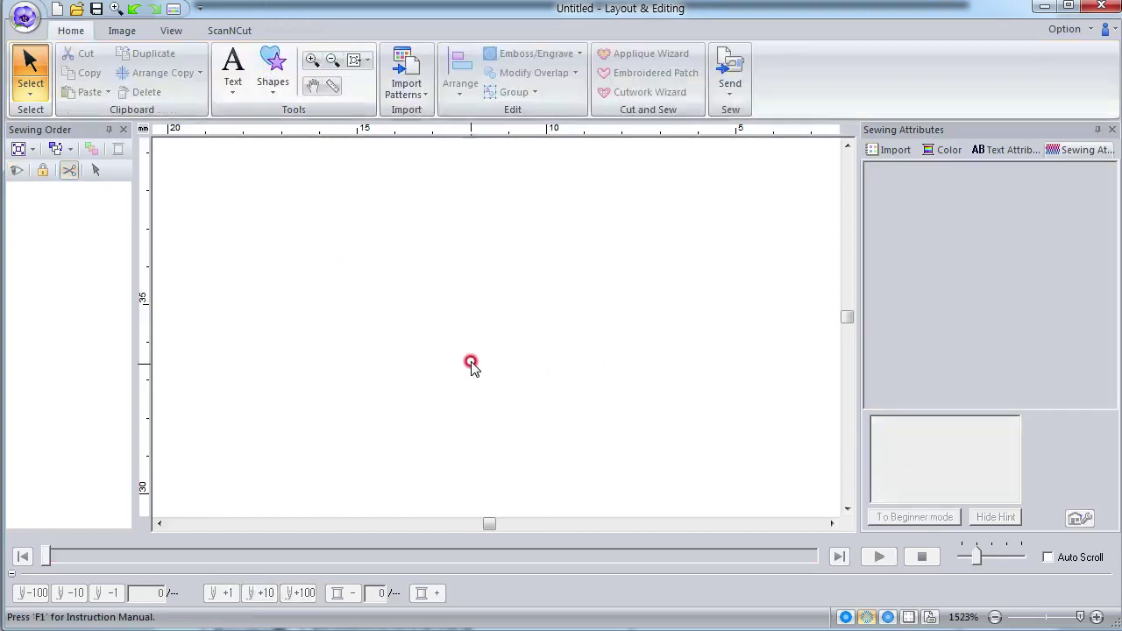
click(271, 78)
click(275, 190)
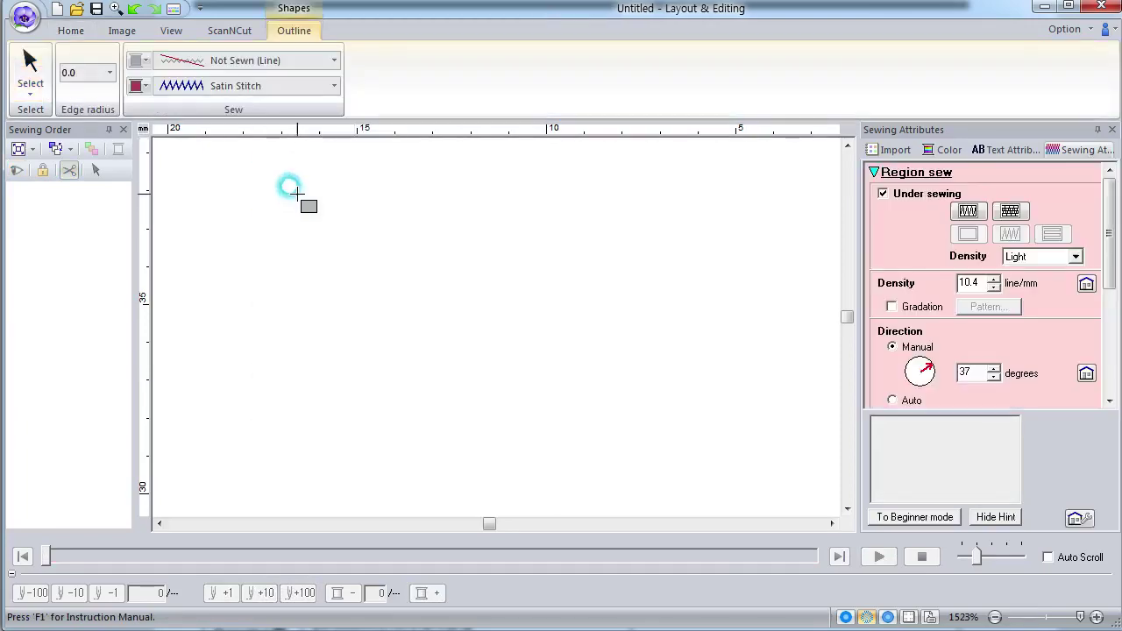
drag(293, 185, 690, 452)
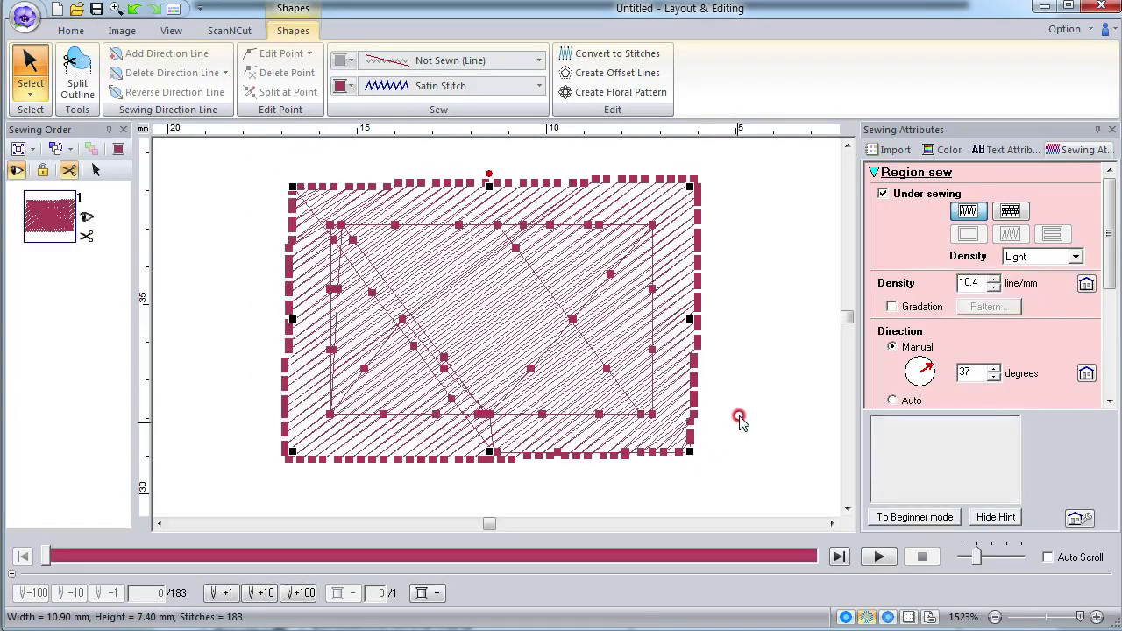
Switch the rectangle's under sewing to the double-layer zigzag type, keeping the Light density
click(1052, 256)
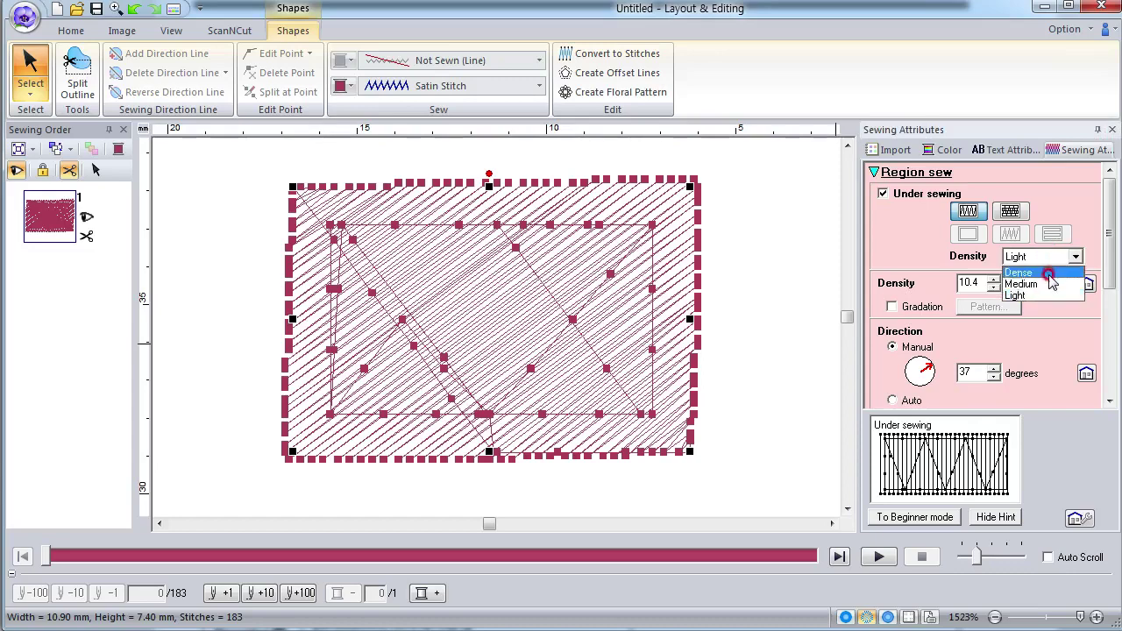
click(1028, 200)
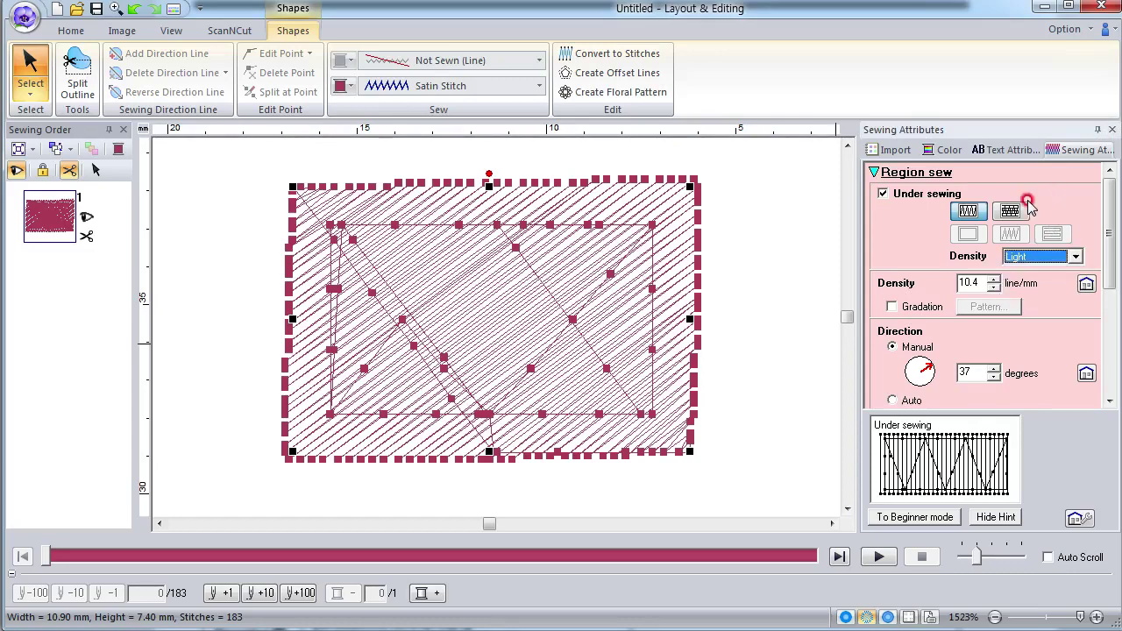
click(1012, 213)
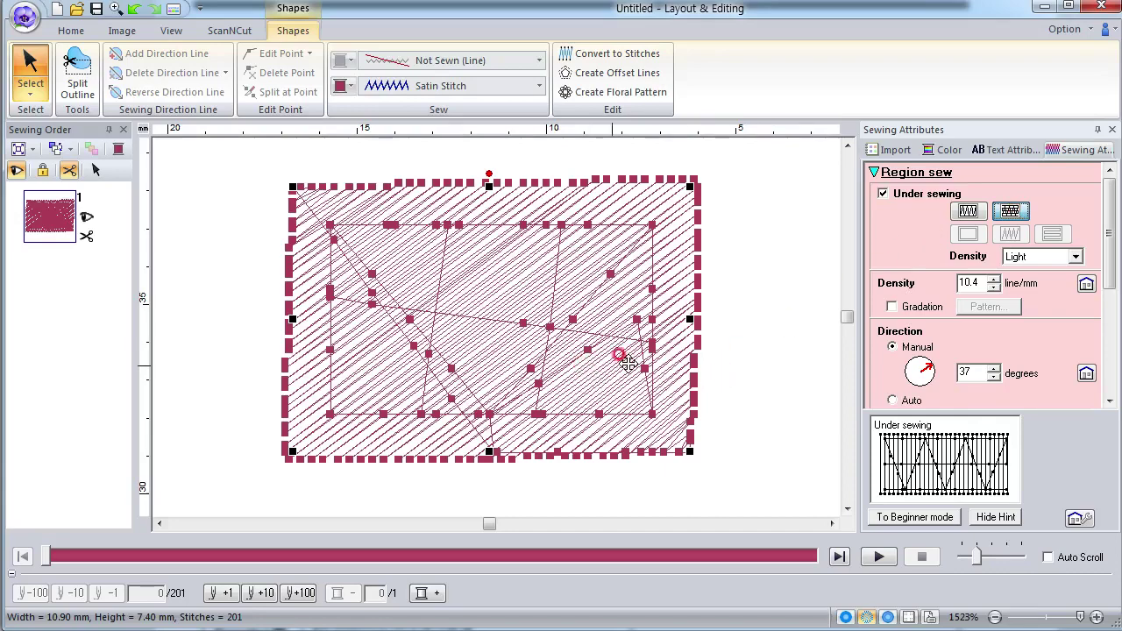
Enlarge the rectangle to about 36.8 by 24.5 mm and move it up and to the left on the design page
click(725, 359)
click(500, 321)
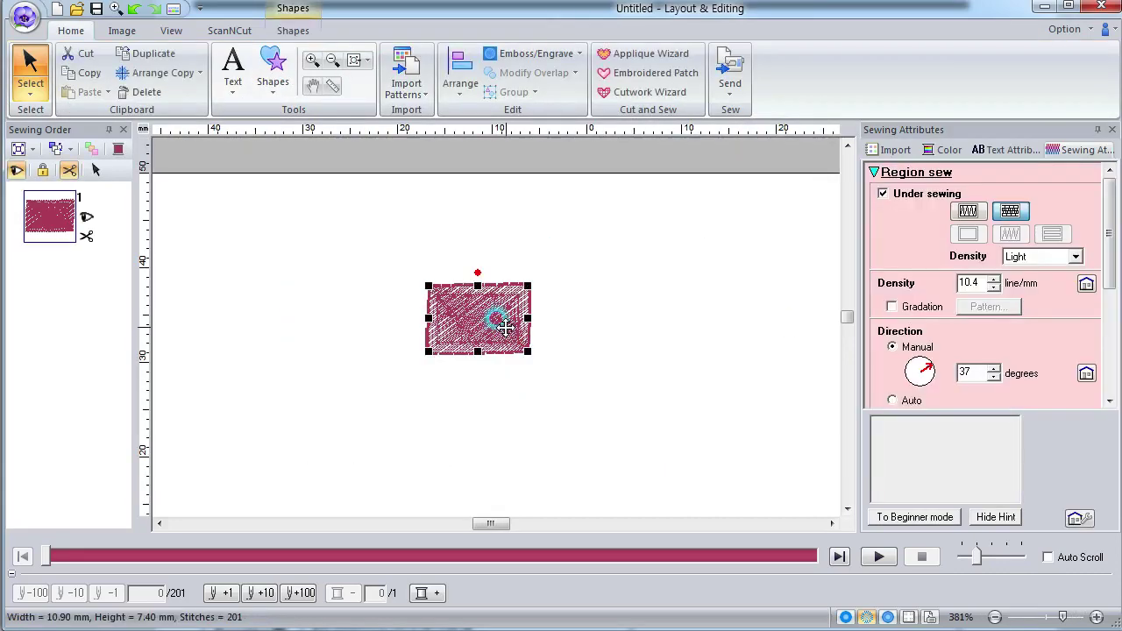
drag(526, 351, 770, 548)
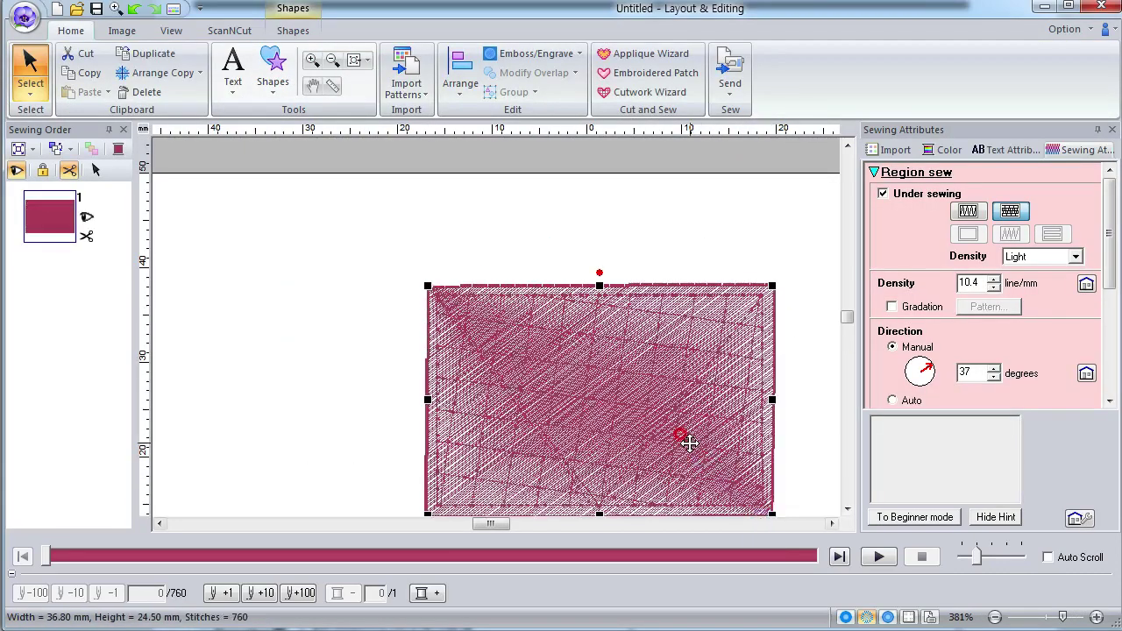
drag(681, 438, 571, 364)
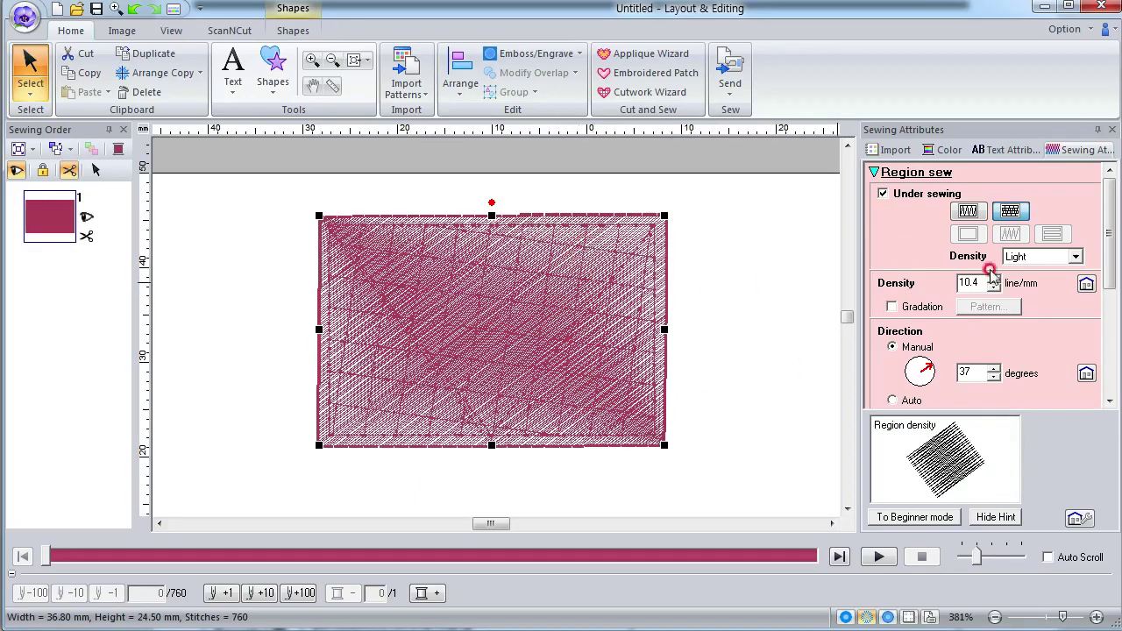
Raise the enlarged rectangle's under sewing density to Medium and on to Dense
click(1032, 256)
click(1034, 277)
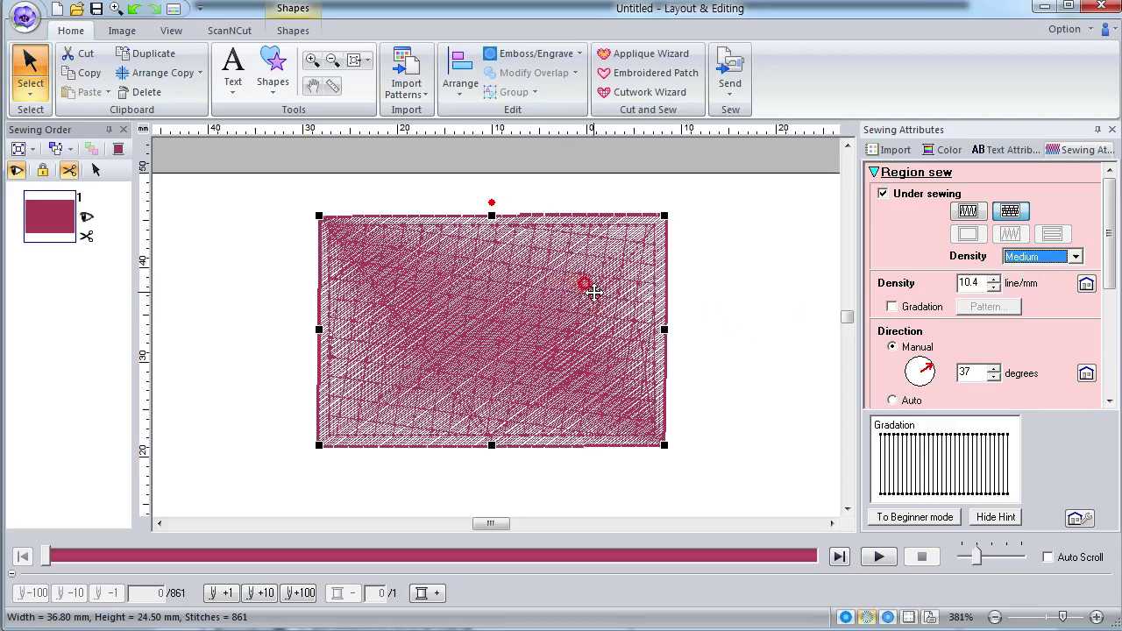
click(1058, 255)
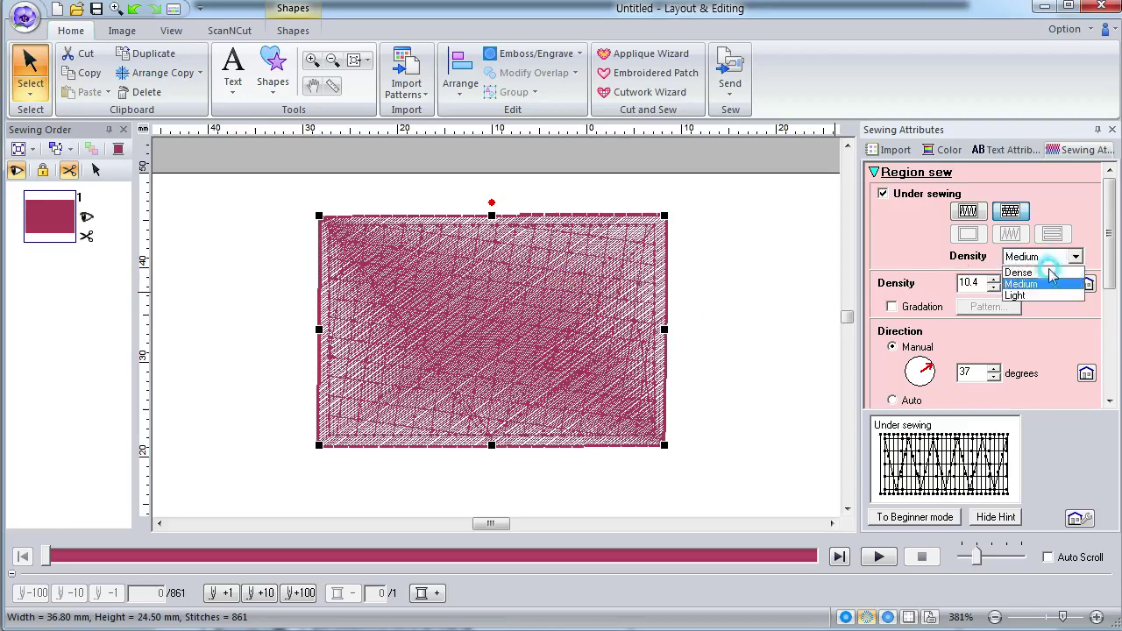
click(1051, 279)
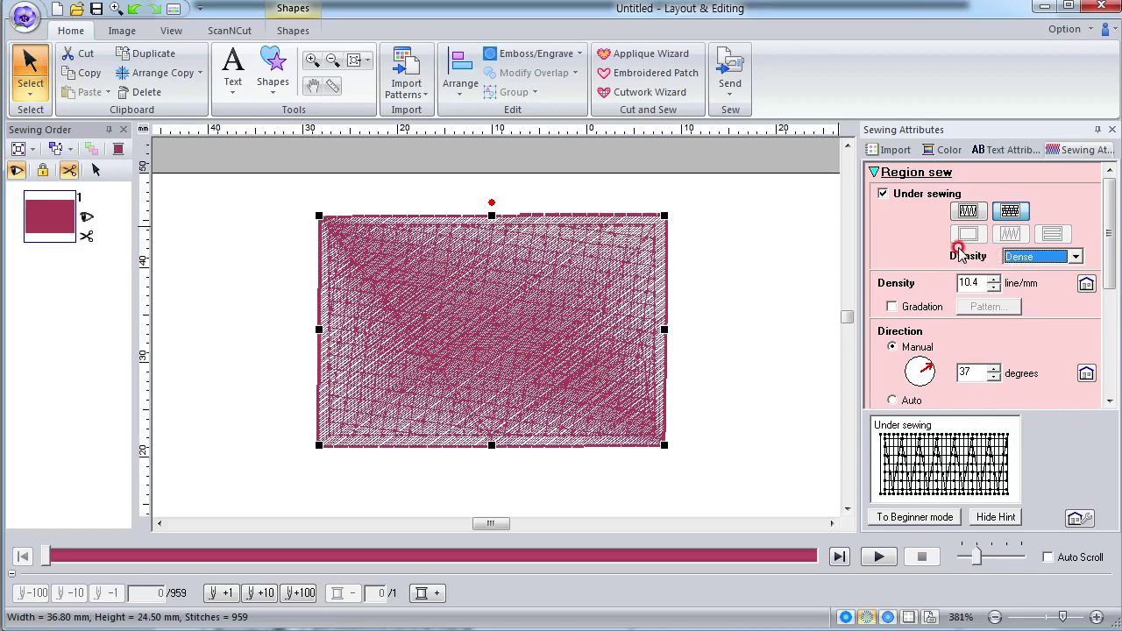
Reset the rectangle's region density to its default of 4.5 line/mm and turn off its under sewing
mouse_move(898, 290)
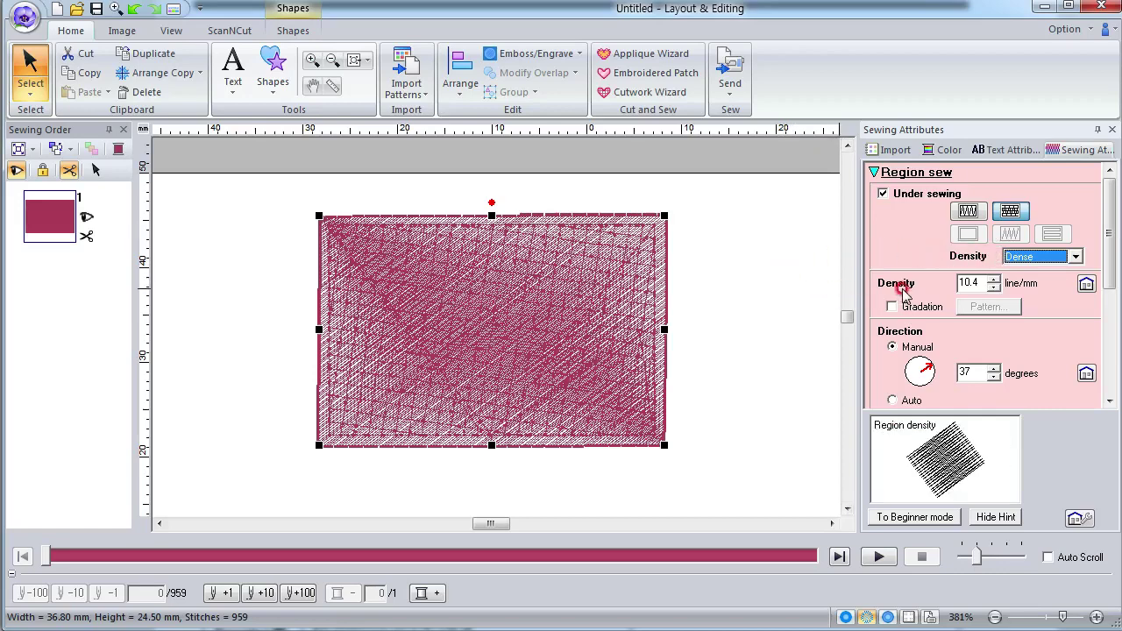
click(293, 30)
mouse_move(953, 309)
mouse_move(900, 294)
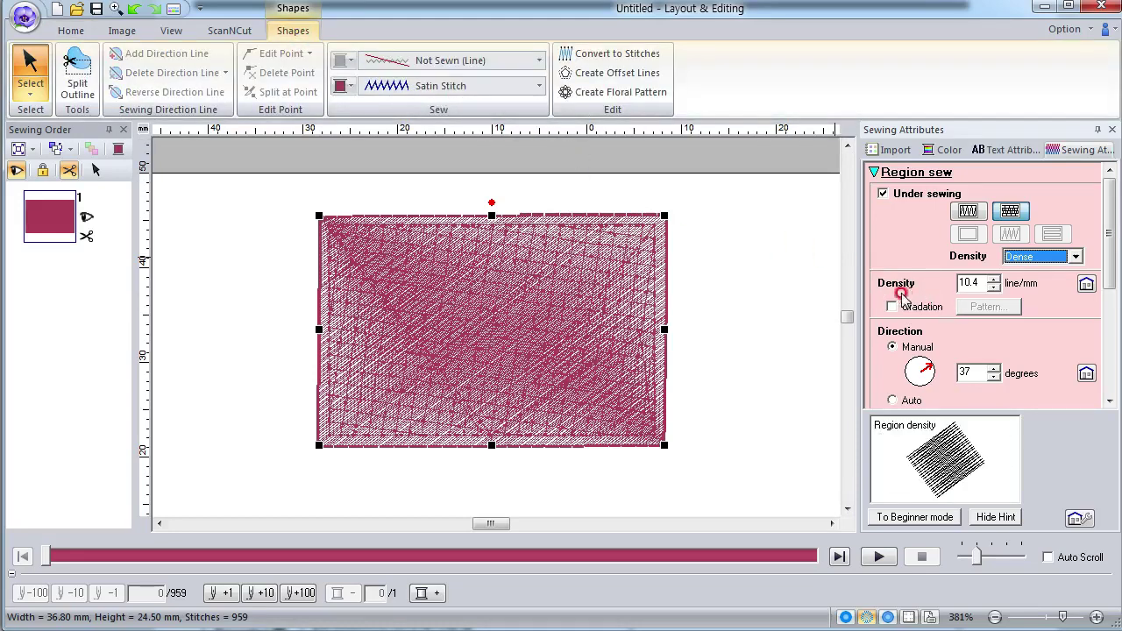
mouse_move(955, 247)
drag(989, 283, 961, 283)
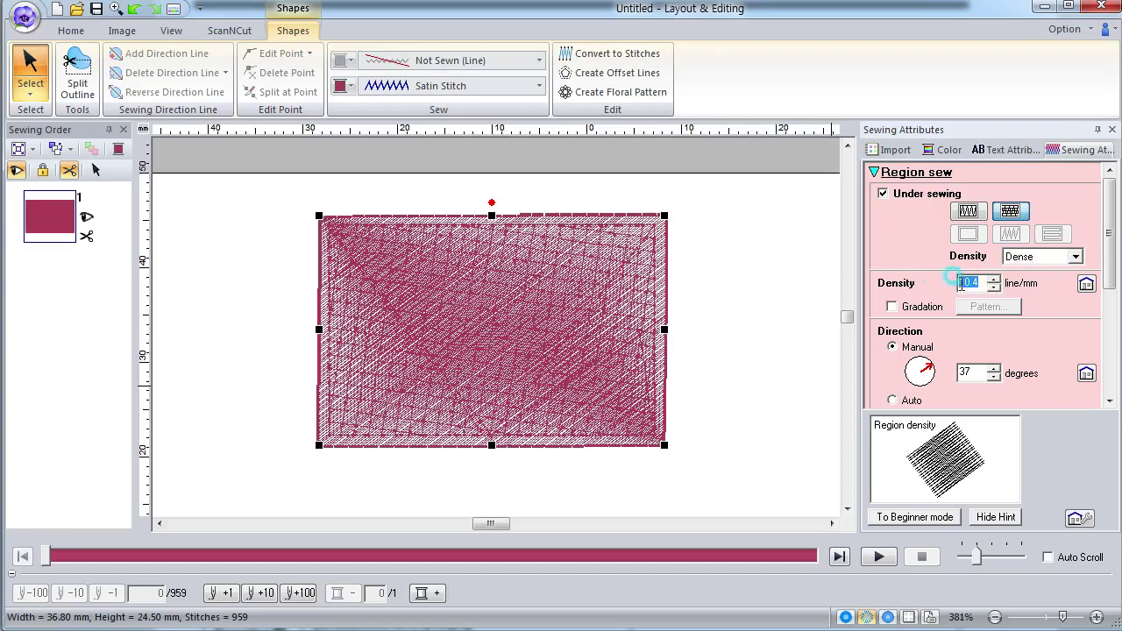
click(1086, 286)
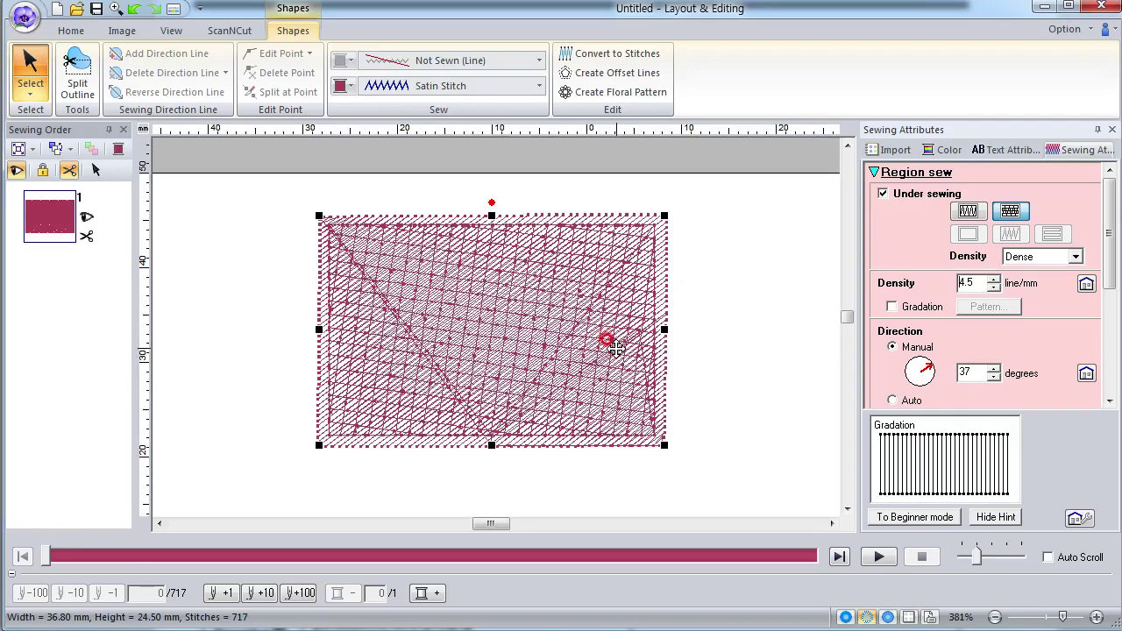
click(884, 194)
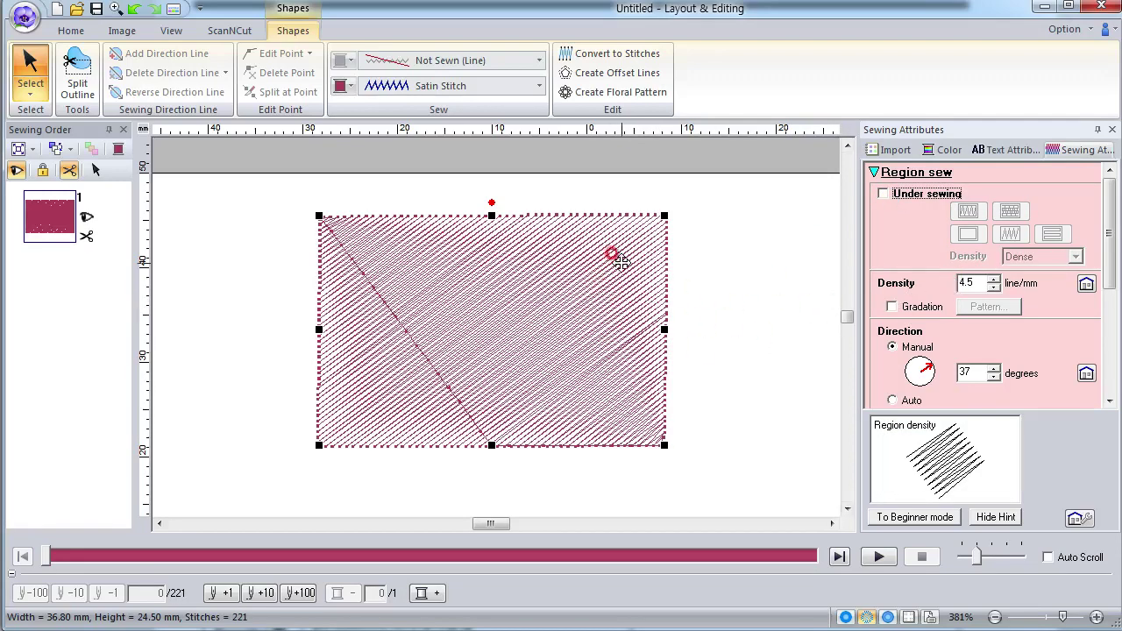
Raise the rectangle's region density in small increments to 6.7 line/mm
click(993, 278)
click(993, 278)
click(993, 278)
click(993, 278)
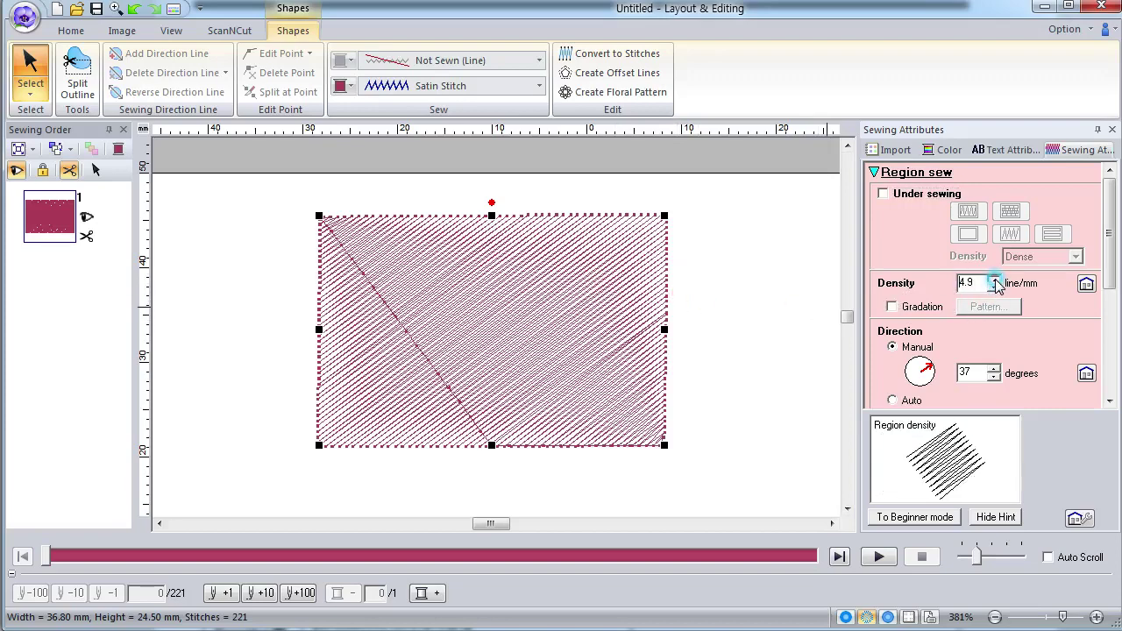
click(993, 279)
click(993, 279)
click(993, 279)
click(993, 279)
click(993, 279)
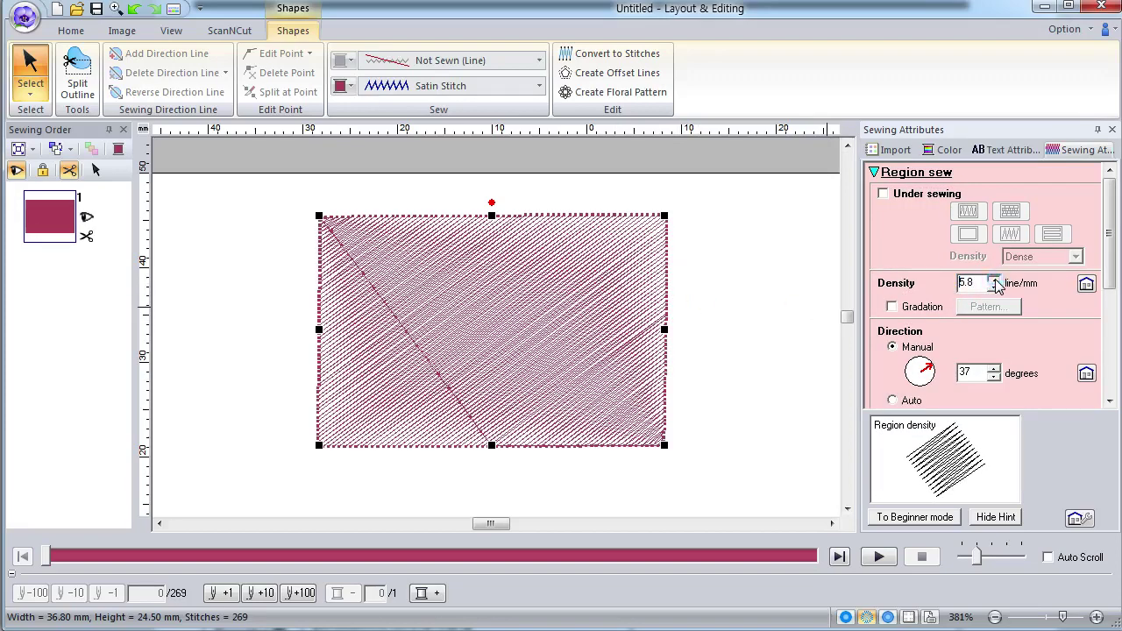
click(993, 279)
click(993, 279)
click(993, 278)
click(993, 279)
click(993, 279)
click(993, 279)
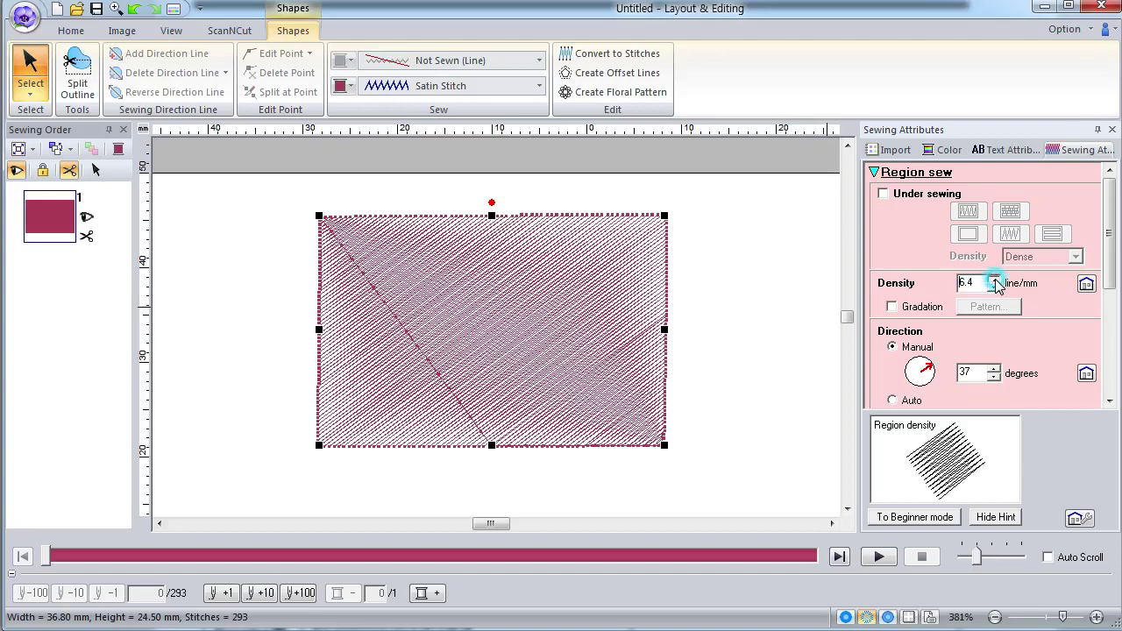
click(993, 278)
click(993, 279)
click(558, 394)
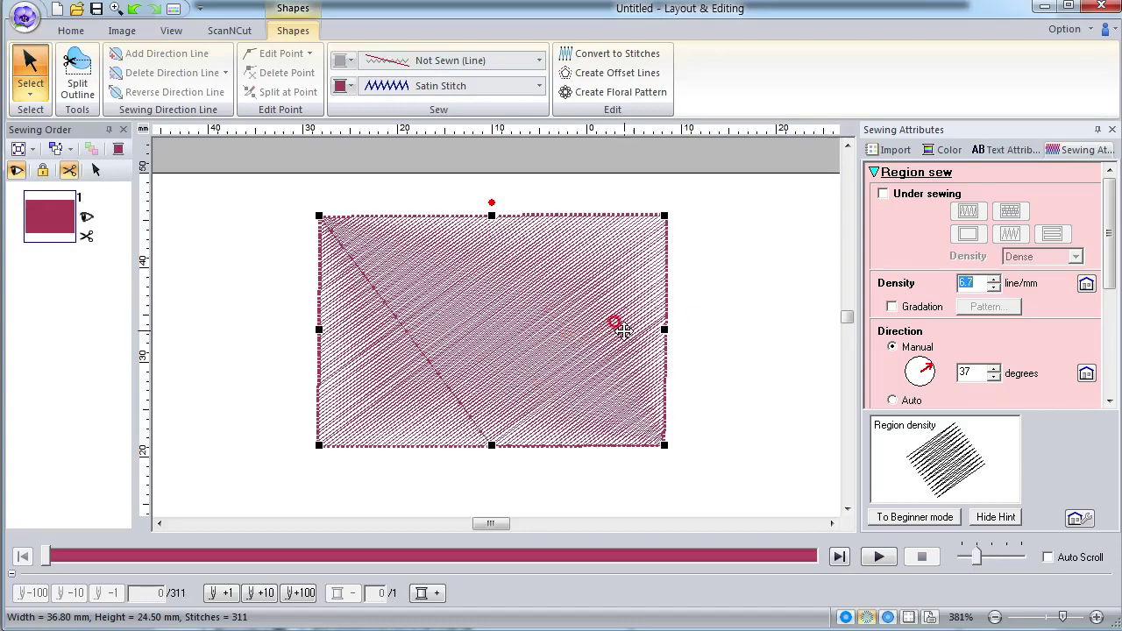
click(994, 280)
double_click(969, 279)
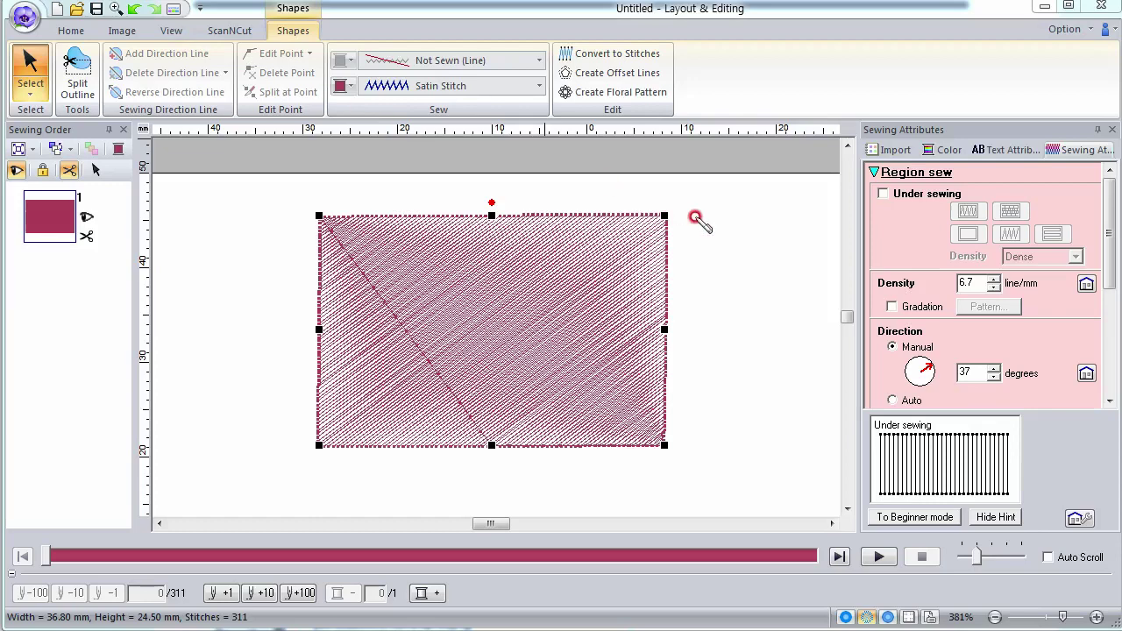
mouse_move(731, 206)
mouse_down()
mouse_move(731, 261)
mouse_move(739, 233)
mouse_move(710, 223)
mouse_move(749, 231)
mouse_move(730, 207)
mouse_move(704, 268)
mouse_move(769, 279)
mouse_move(766, 191)
mouse_move(701, 187)
mouse_up()
mouse_move(732, 309)
mouse_down()
mouse_move(733, 355)
mouse_move(751, 341)
mouse_up()
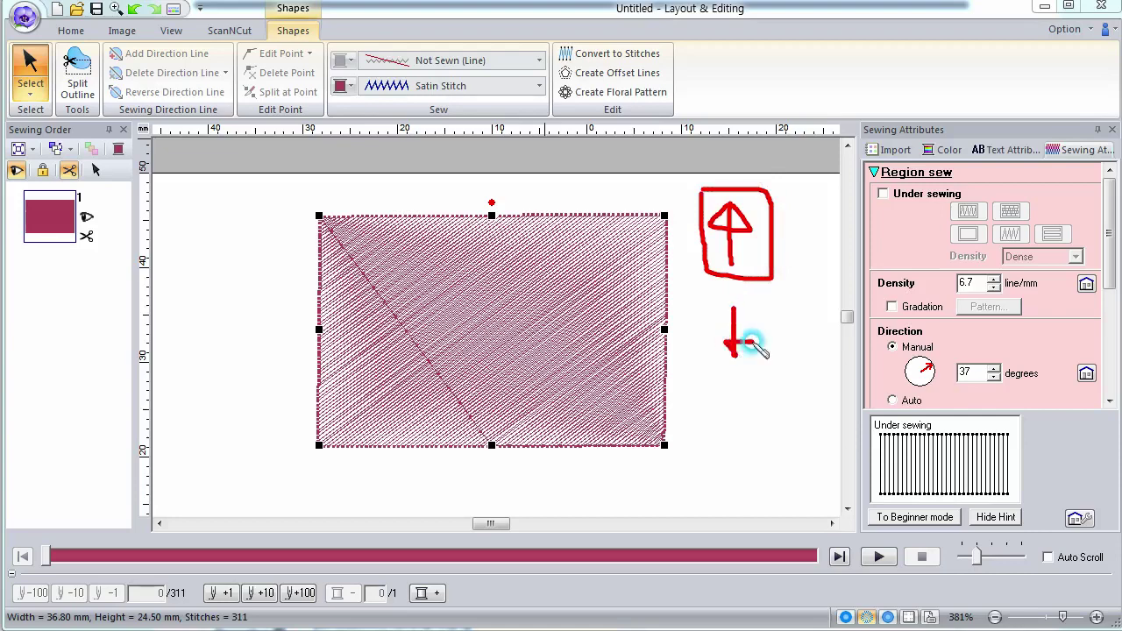
mouse_move(701, 295)
mouse_down()
mouse_move(699, 366)
mouse_move(772, 376)
mouse_move(765, 304)
mouse_move(702, 296)
mouse_up()
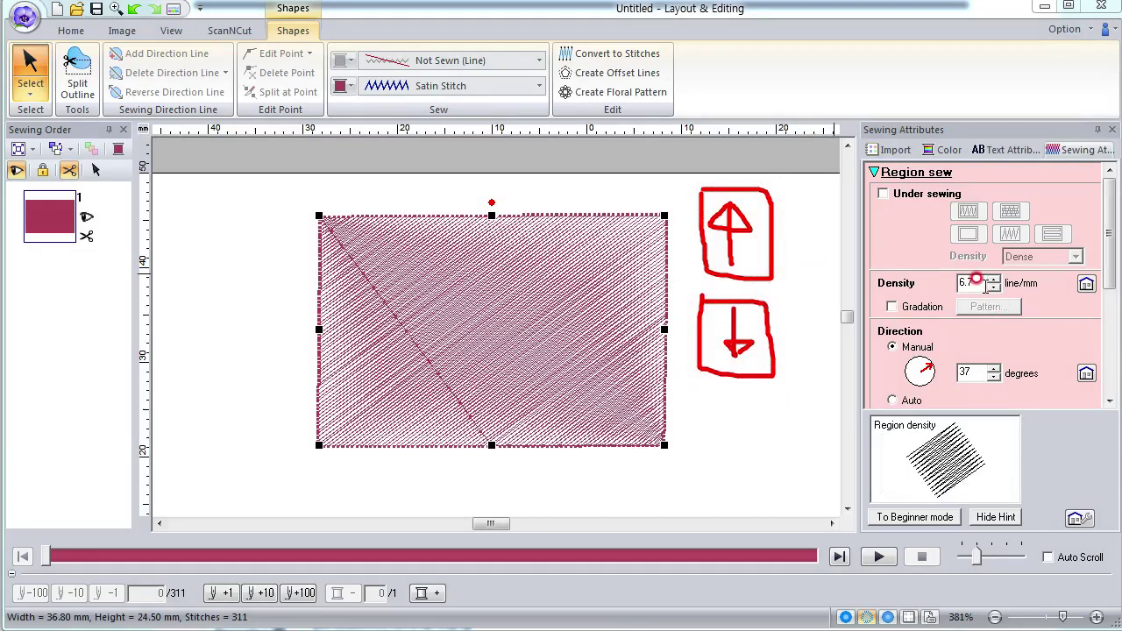
Raise the region density to 7.7 line/mm, lower it below 6 line/mm and raise it again to about 8 line/mm
scroll(983, 283, up, 3)
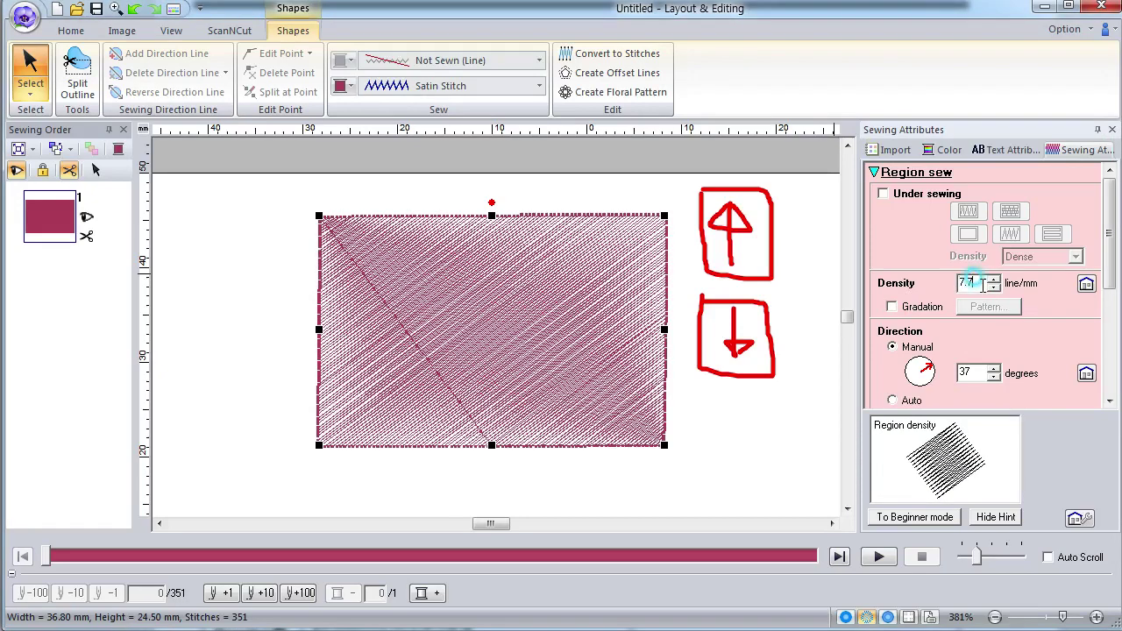
scroll(973, 281, down, 19)
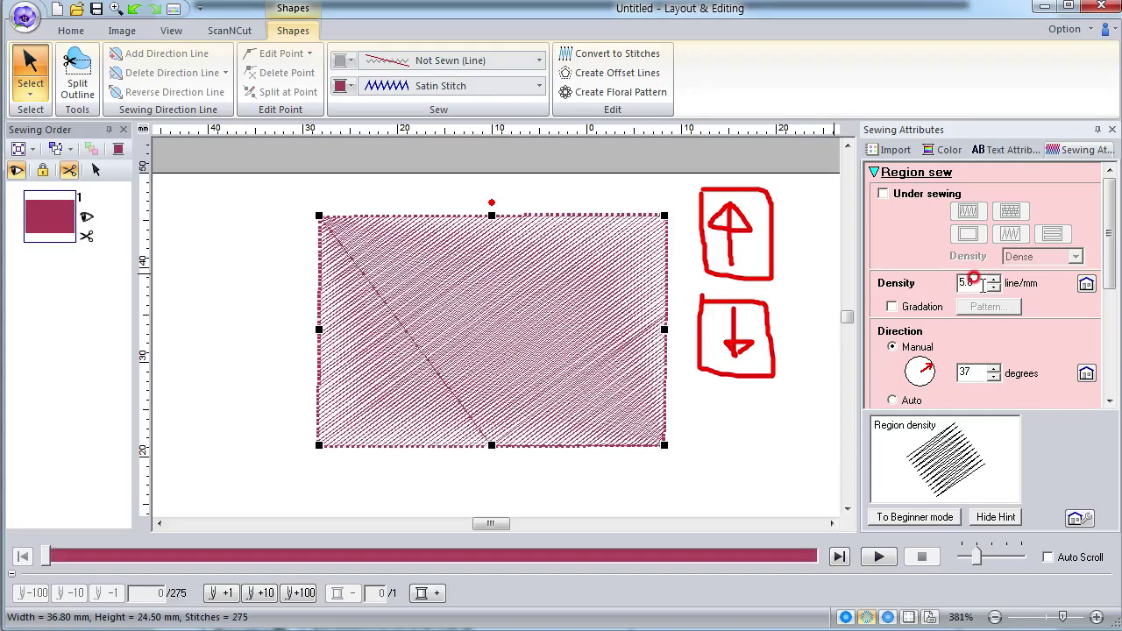
scroll(982, 283, up, 20)
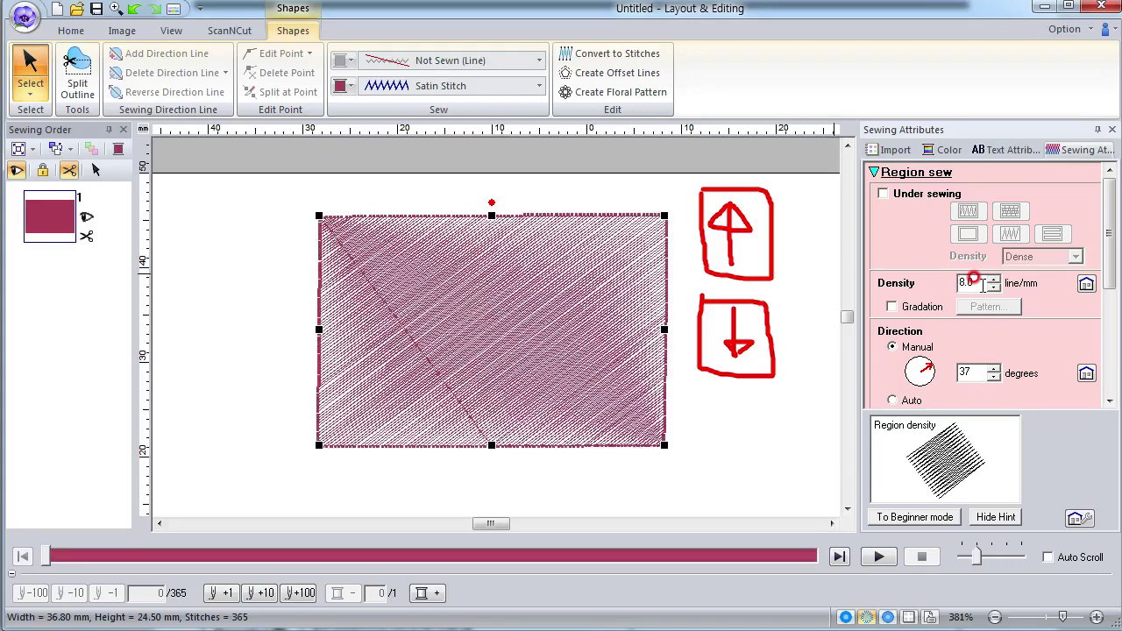
Lower the rectangle's region density to 5.6 line/mm
scroll(982, 283, down, 20)
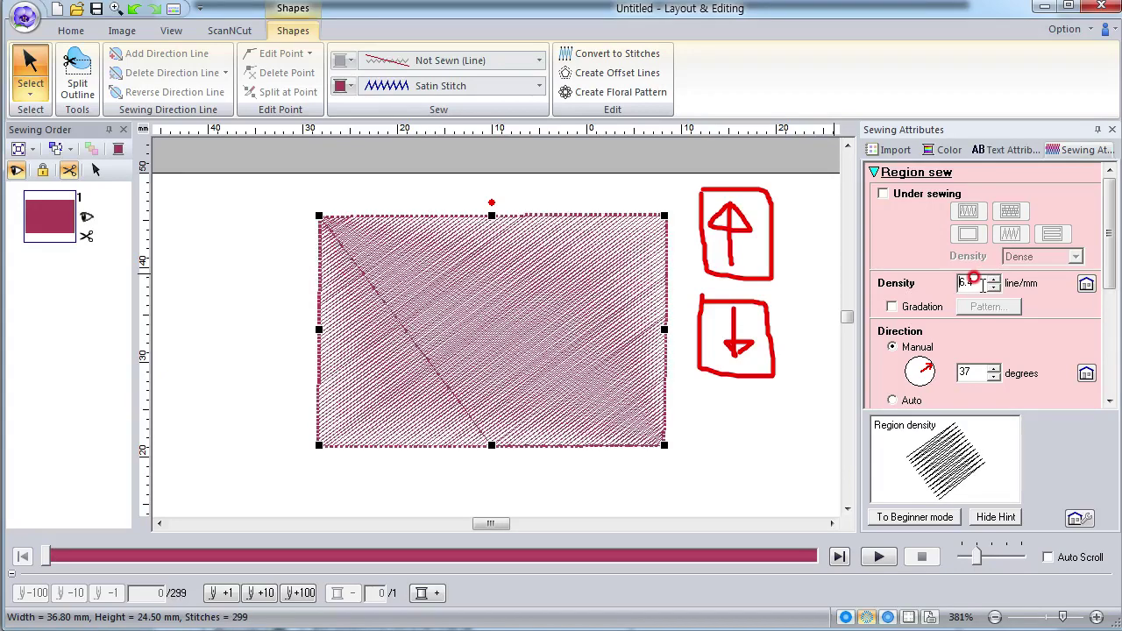
scroll(982, 283, down, 6)
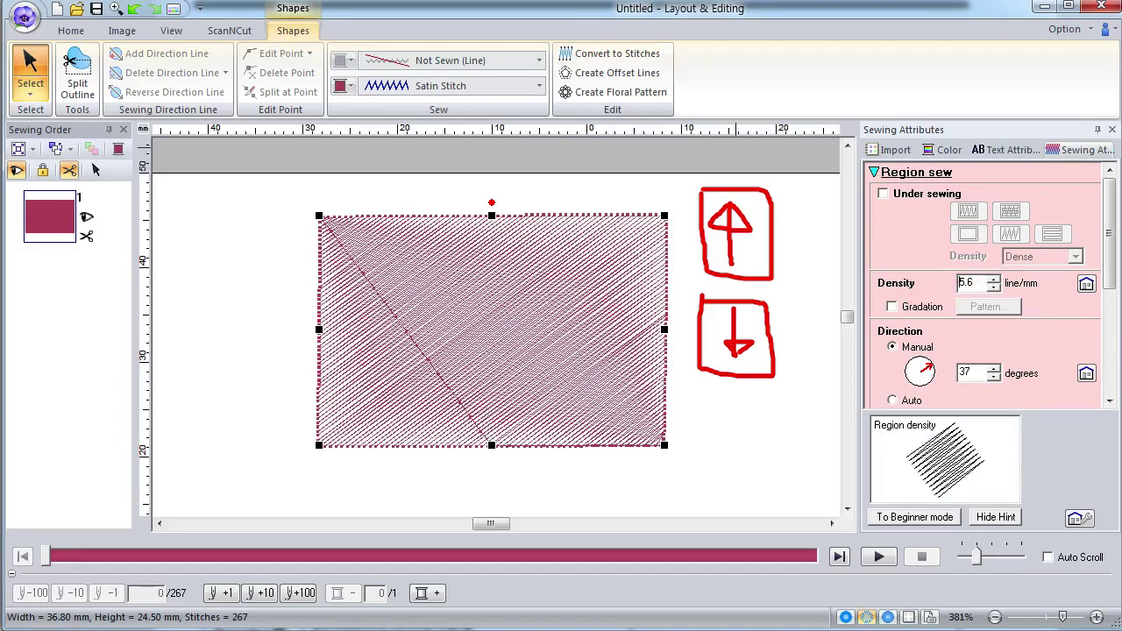
key(Escape)
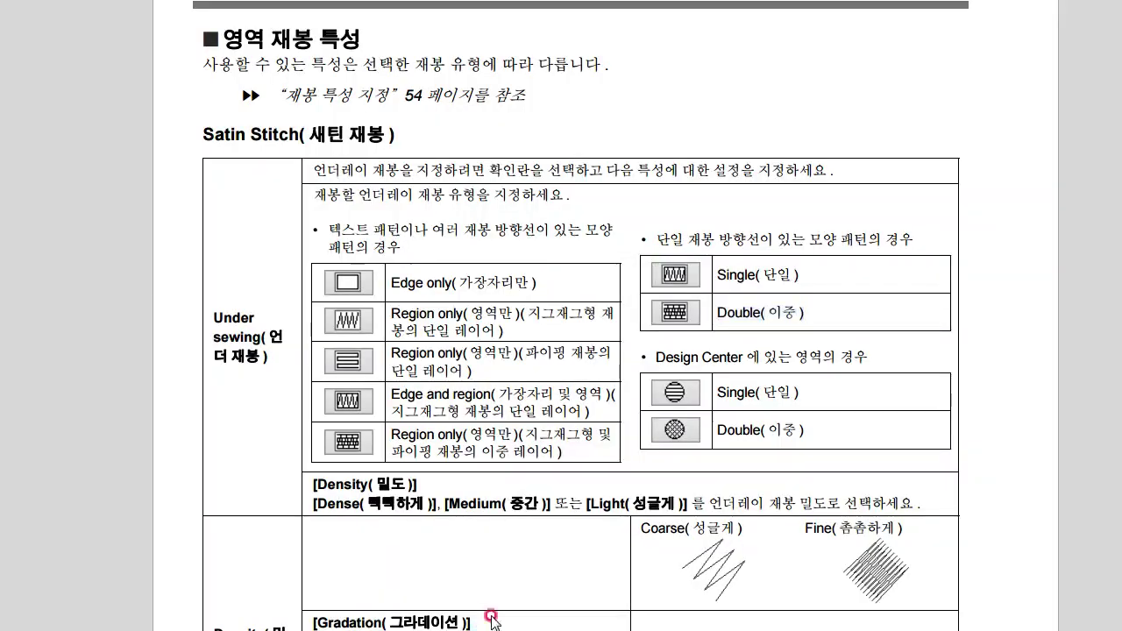
Read the manual's Gradation entry under Density, including the conditions under which it cannot be specified
scroll(480, 479, down, 5)
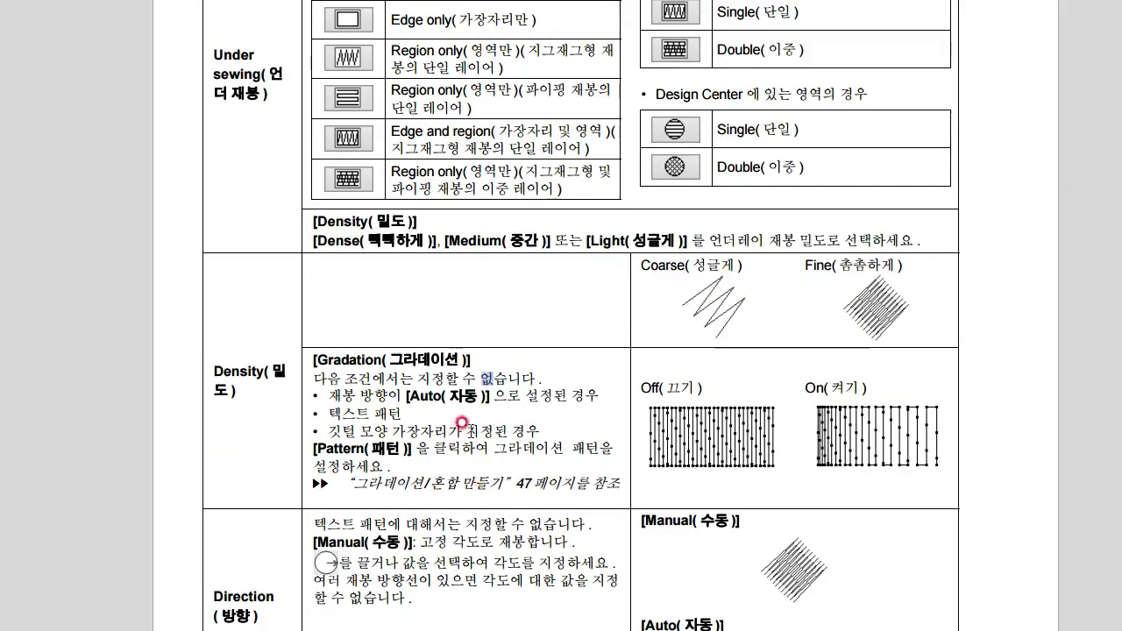
click(354, 368)
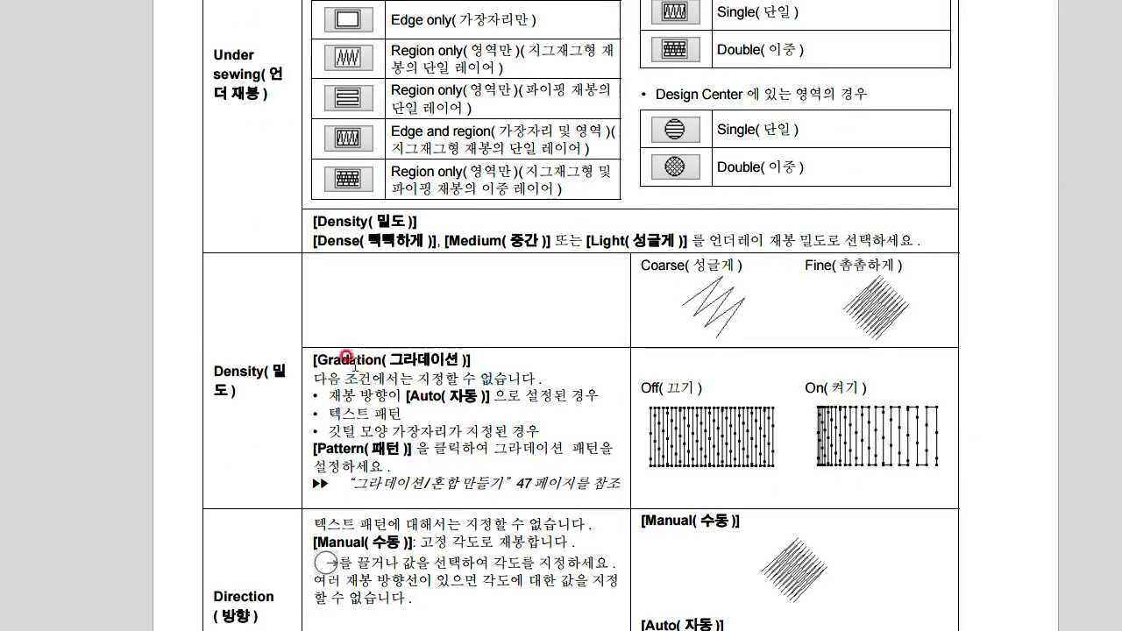
drag(324, 391, 489, 396)
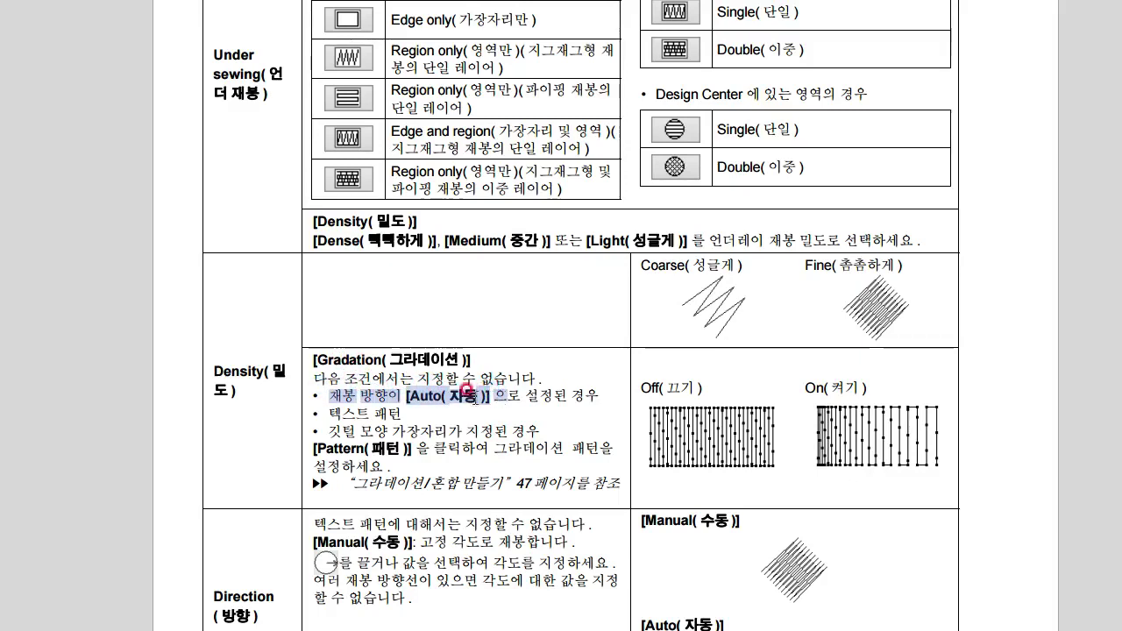
click(432, 396)
drag(361, 396, 421, 400)
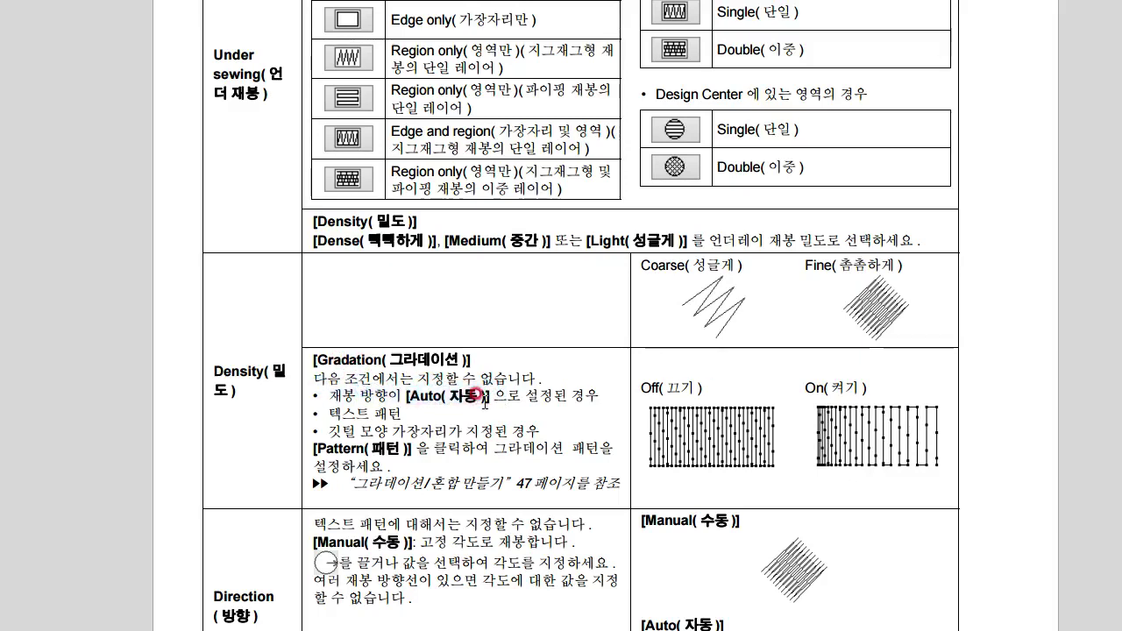
click(369, 408)
drag(321, 408, 396, 411)
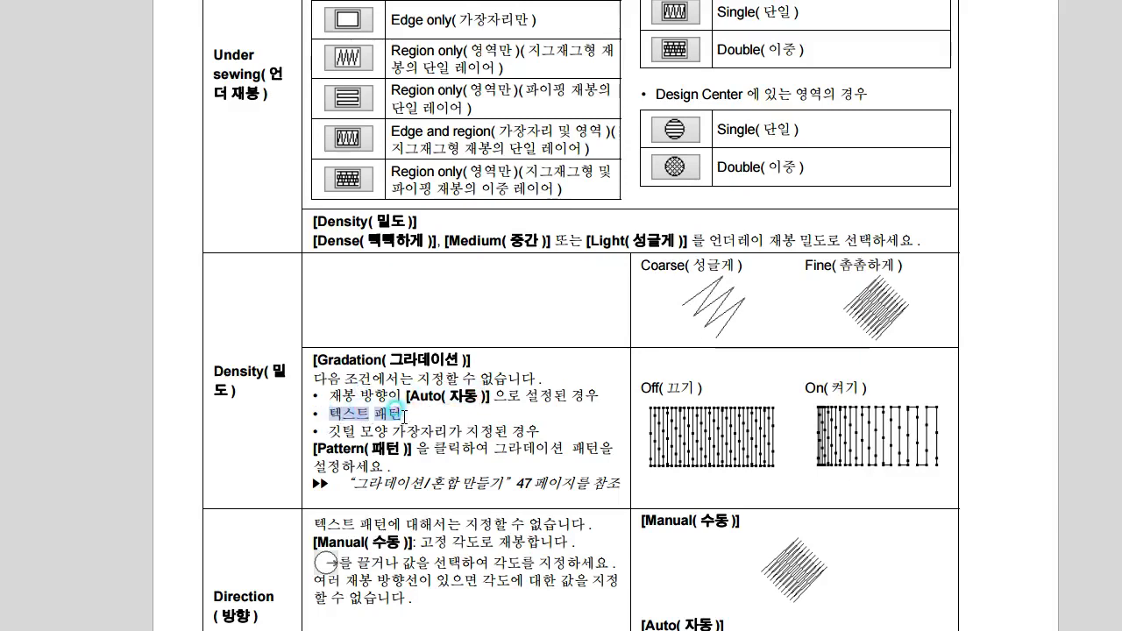
click(329, 428)
drag(329, 428, 493, 428)
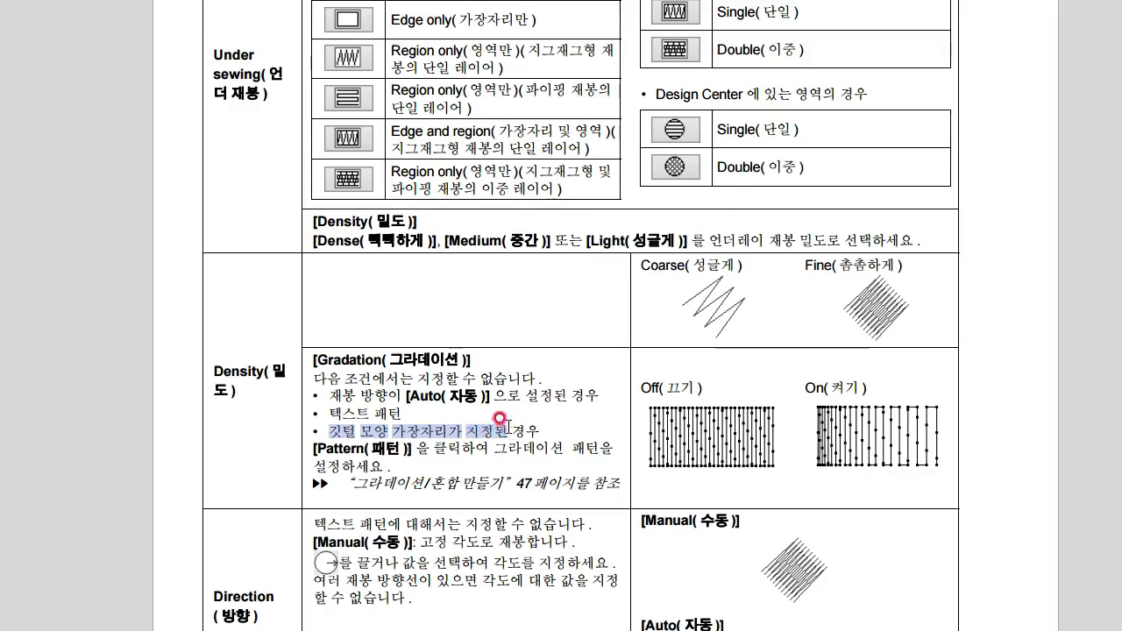
click(488, 399)
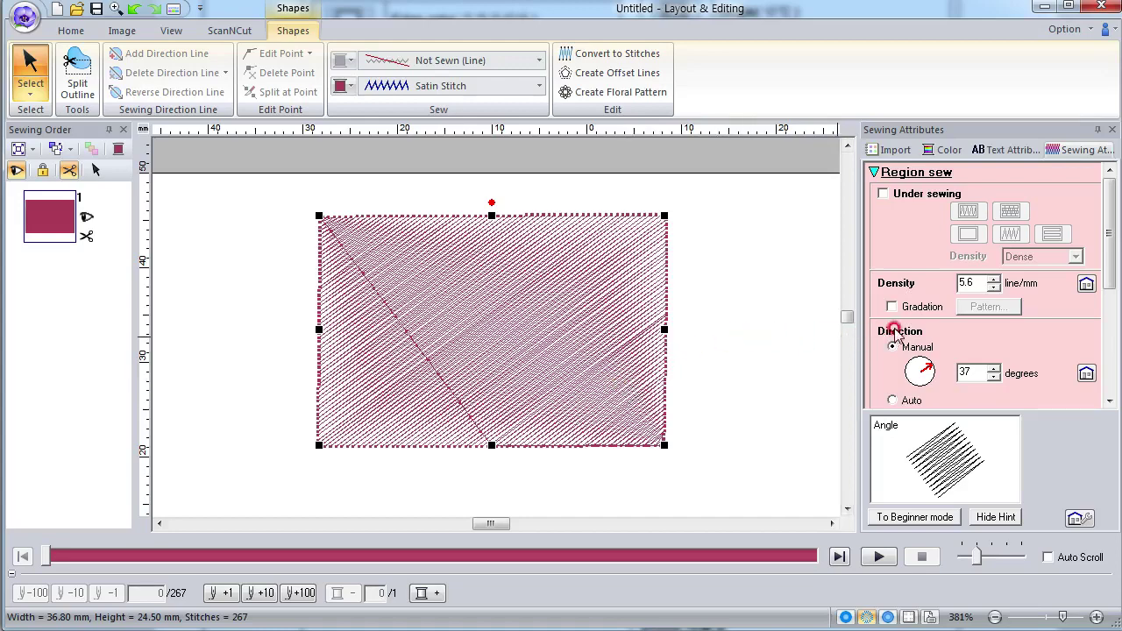
Try manual sewing directions such as 23 and 36 degrees on the rectangle, and reset the angle to the default 45 degrees
scroll(1110, 257, down, 1)
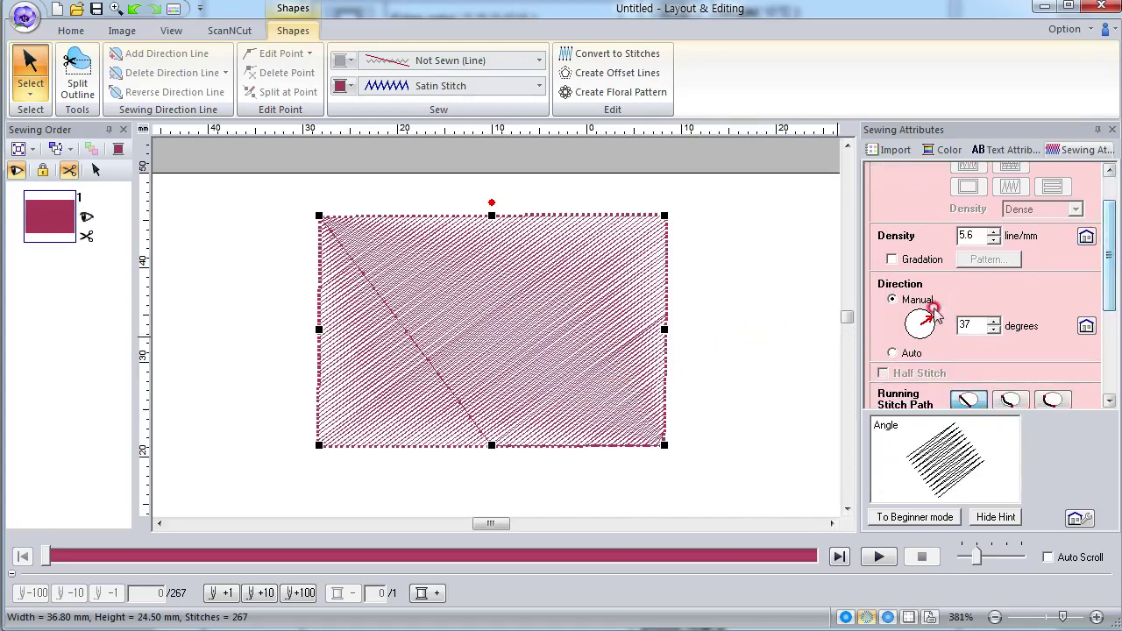
mouse_move(924, 321)
mouse_down()
mouse_move(920, 311)
mouse_move(932, 321)
mouse_up()
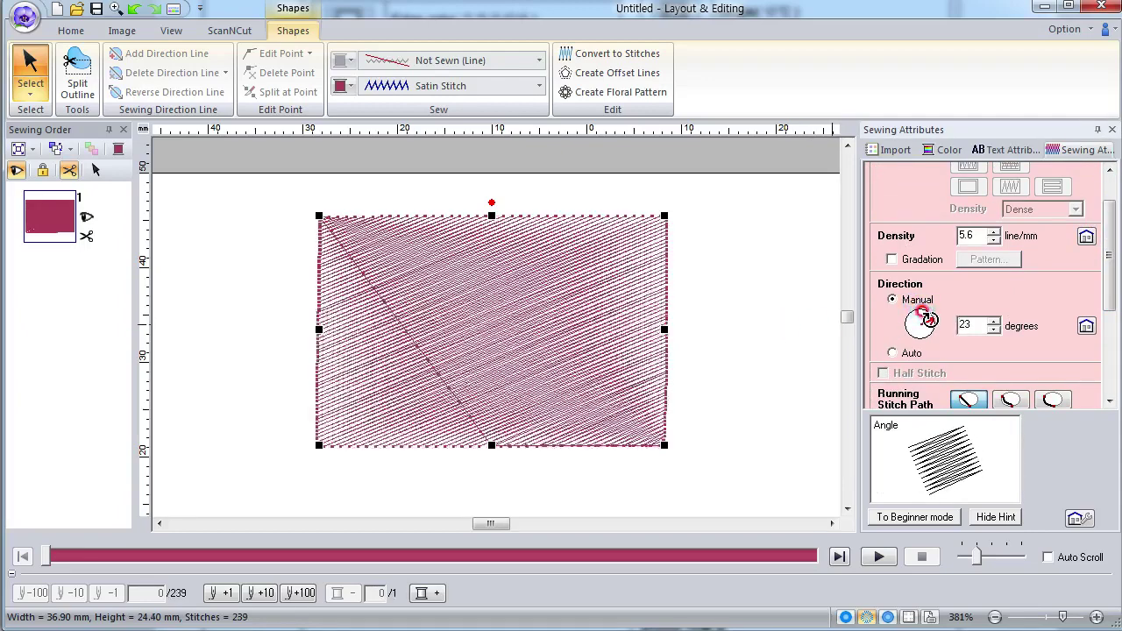
click(964, 322)
text(38)
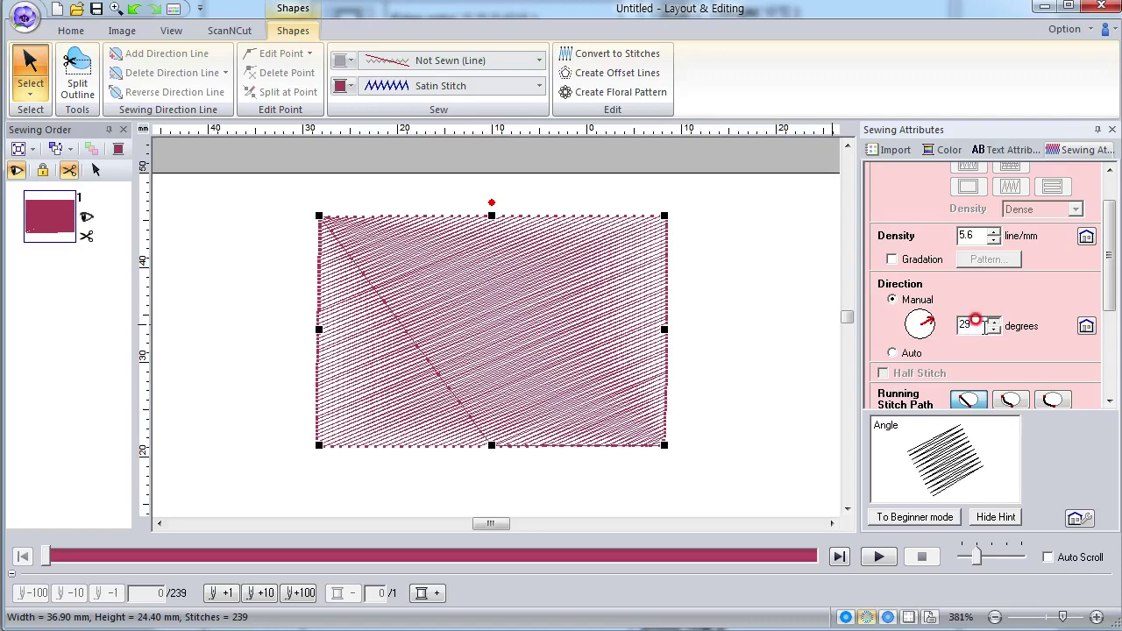
click(993, 329)
click(993, 329)
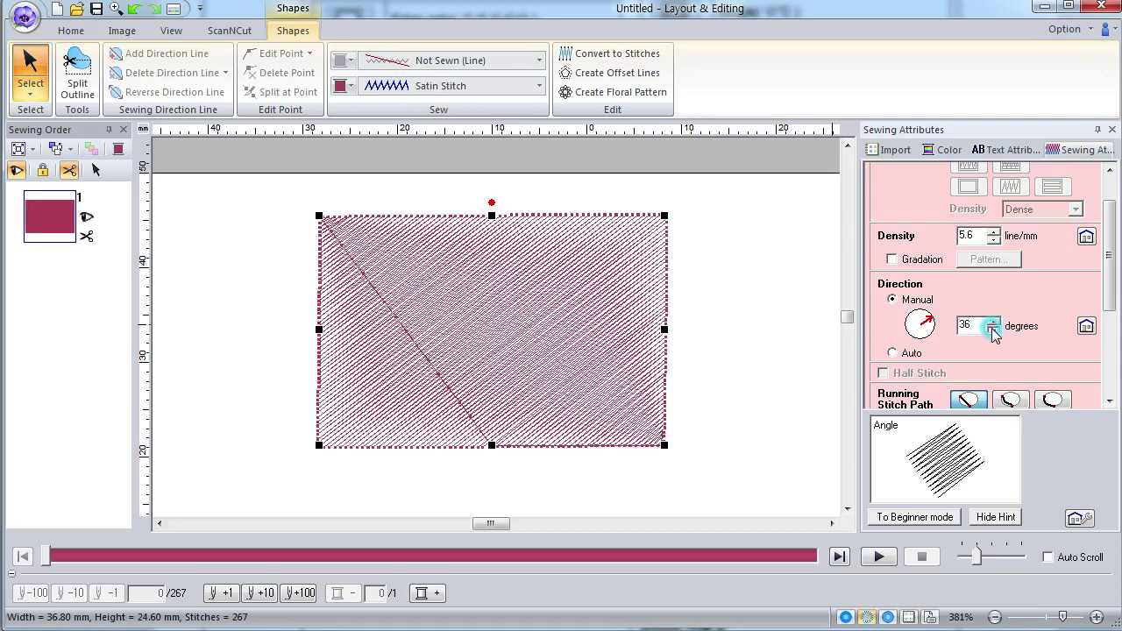
click(993, 330)
click(993, 329)
click(1086, 326)
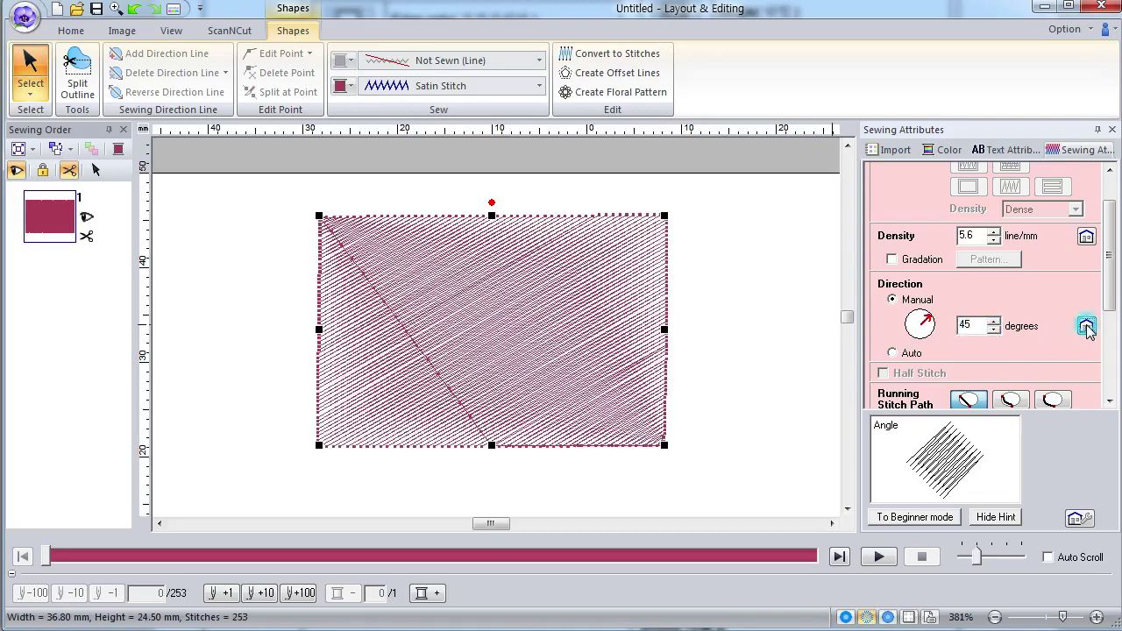
click(554, 322)
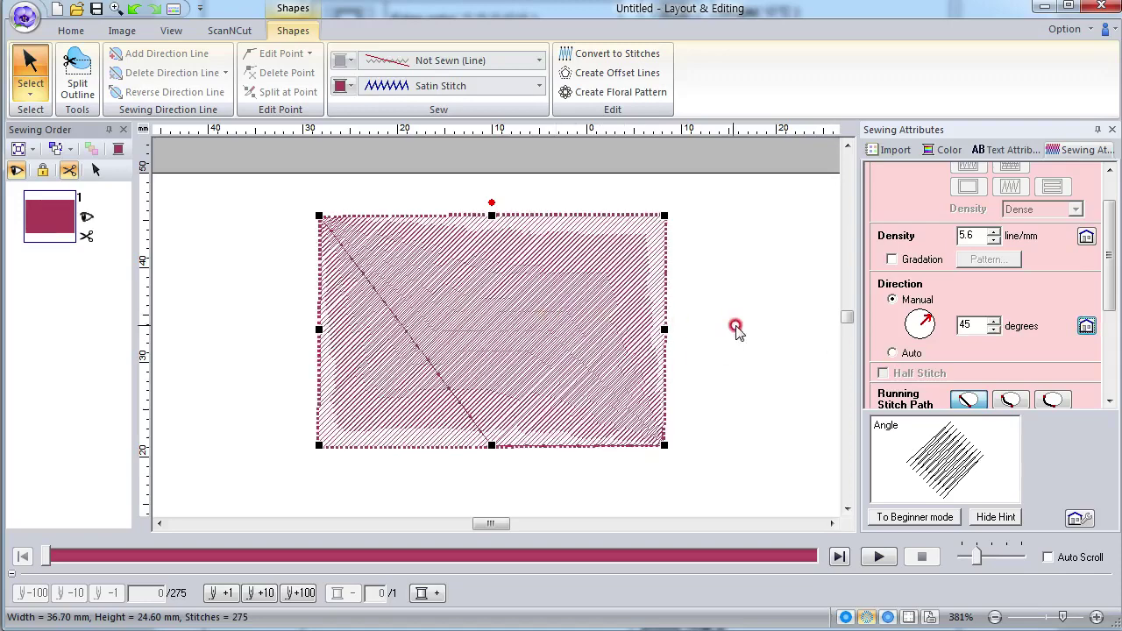
Switch the rectangle's sewing direction to Auto, try to enable Gradation, and return the direction to Manual
click(892, 353)
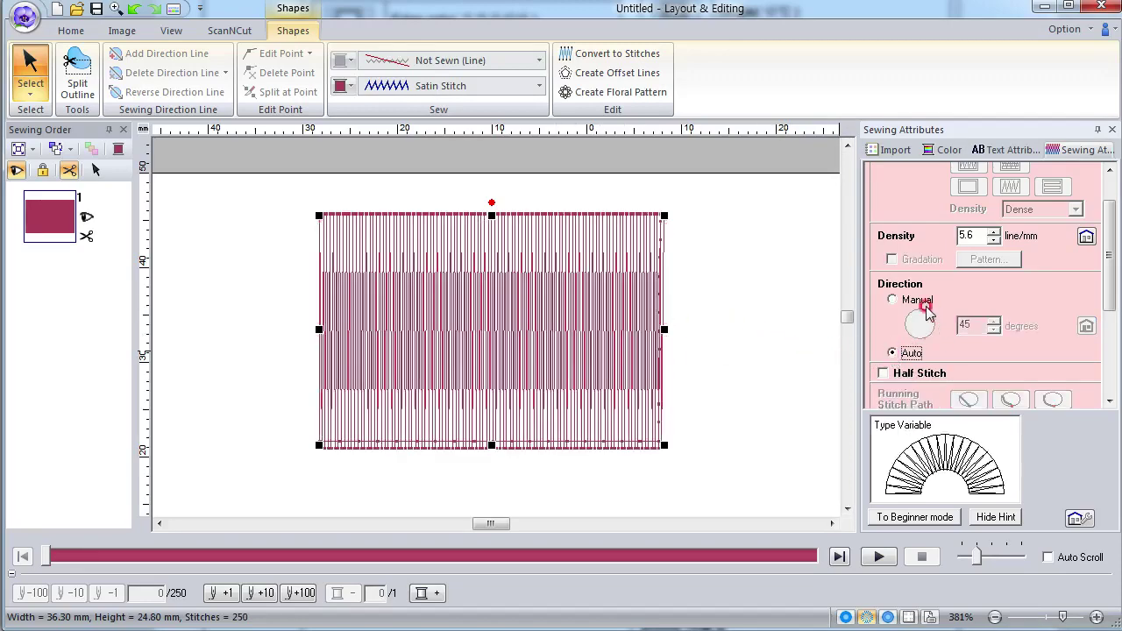
click(908, 261)
click(893, 300)
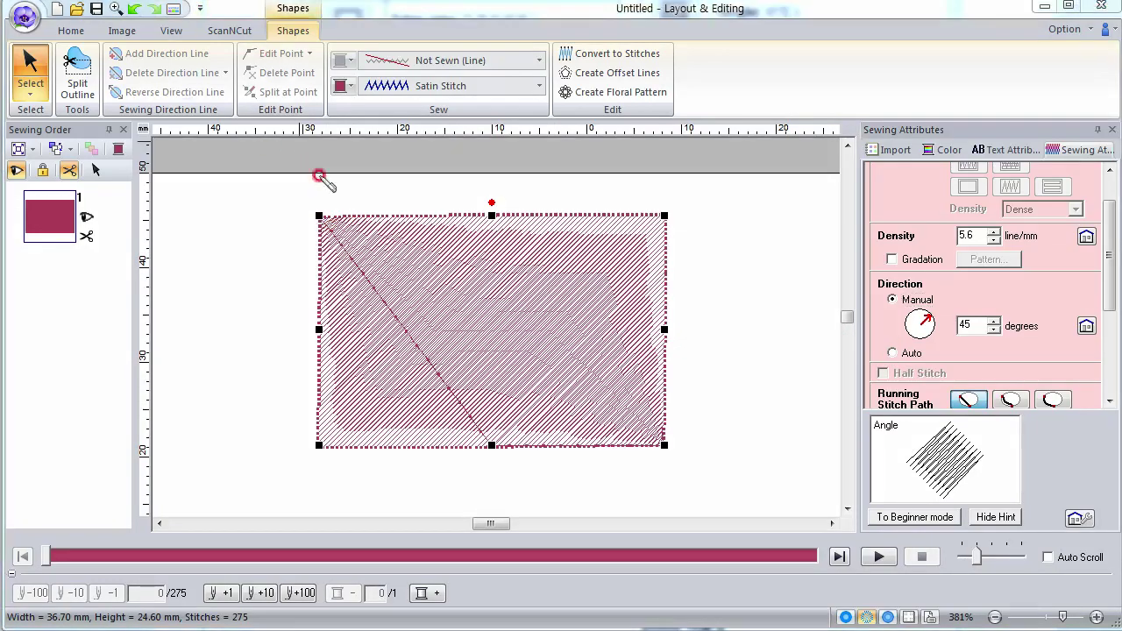
click(359, 221)
mouse_move(364, 221)
mouse_down()
mouse_move(372, 443)
mouse_move(383, 399)
mouse_up()
drag(354, 230, 374, 240)
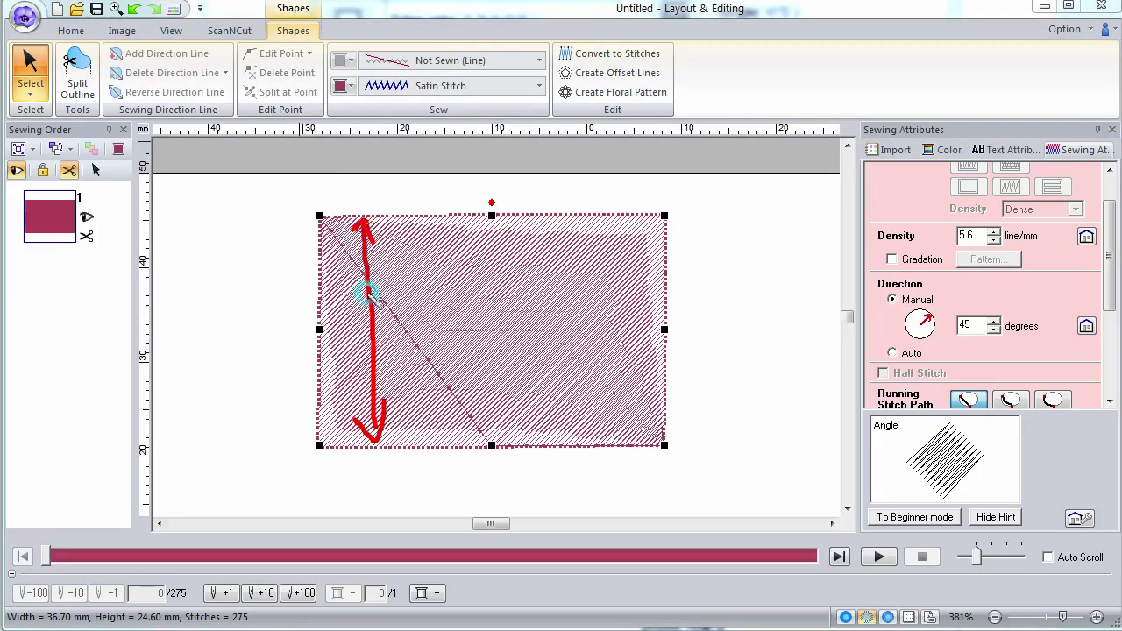
mouse_move(326, 307)
mouse_down()
mouse_move(521, 324)
mouse_move(661, 320)
mouse_move(653, 334)
mouse_up()
mouse_move(334, 296)
mouse_down()
mouse_move(318, 308)
mouse_move(333, 321)
mouse_up()
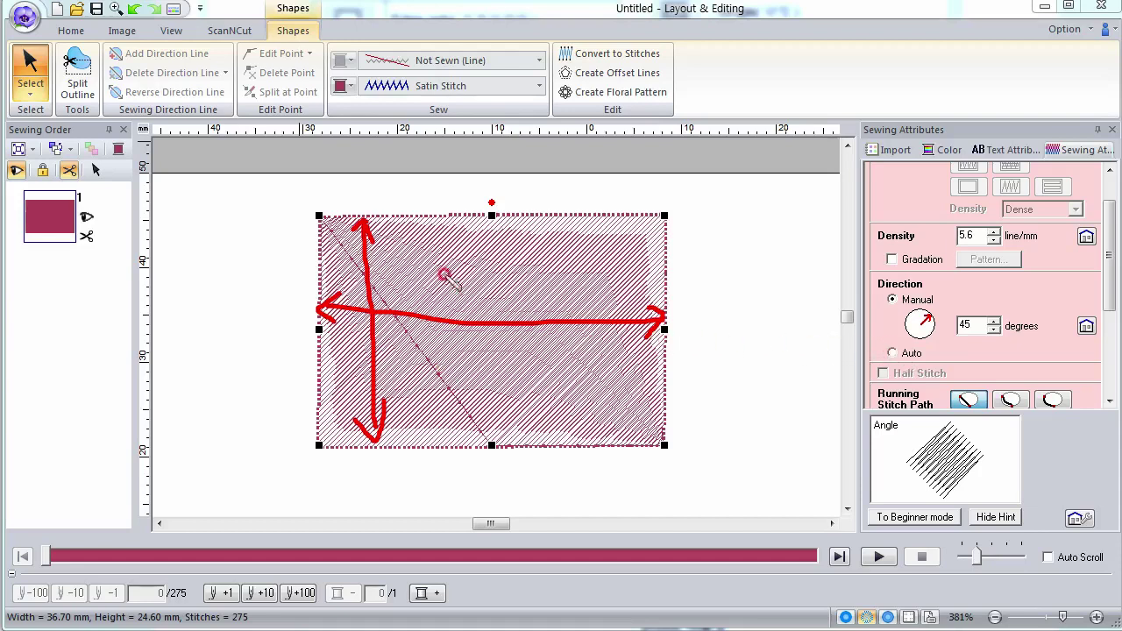
mouse_move(450, 222)
mouse_down()
mouse_move(436, 421)
mouse_move(458, 382)
mouse_up()
mouse_move(420, 244)
mouse_down()
mouse_move(450, 242)
mouse_move(511, 309)
mouse_move(540, 403)
mouse_up()
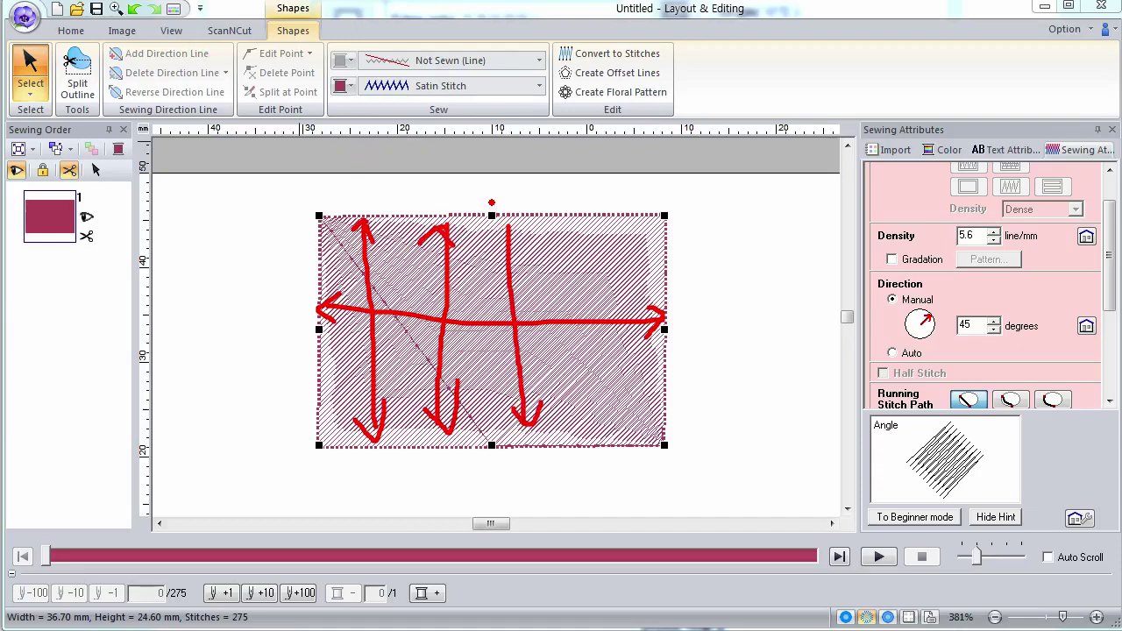
key(Escape)
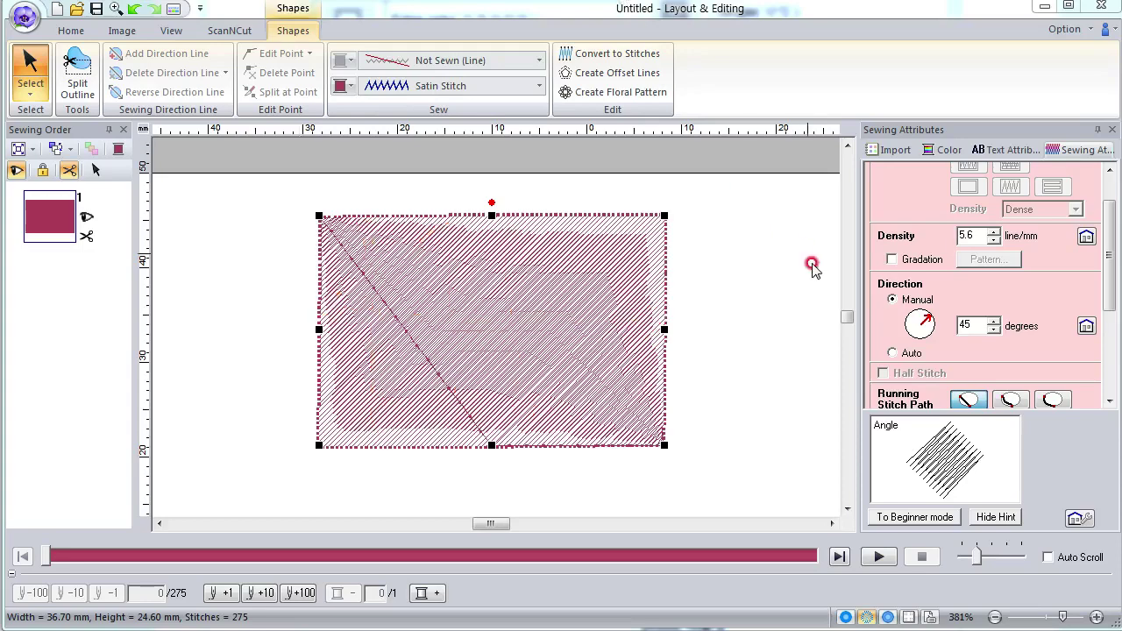
Set the rectangle's sewing direction to Auto and draw a narrow upright rectangle about 10 × 27 mm to its right
click(892, 352)
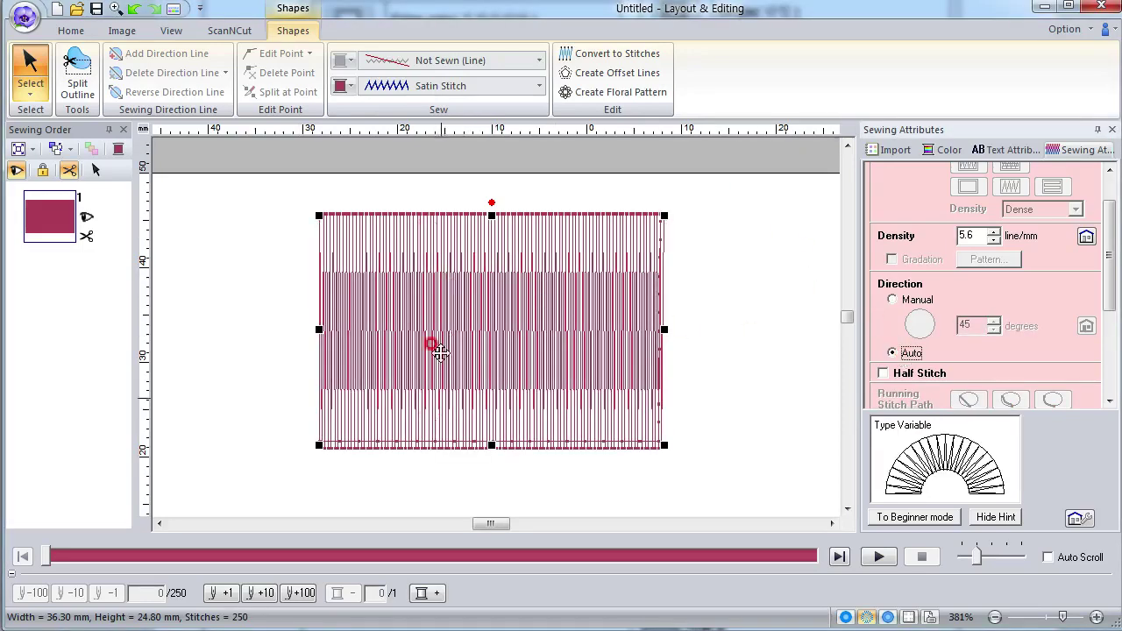
click(696, 310)
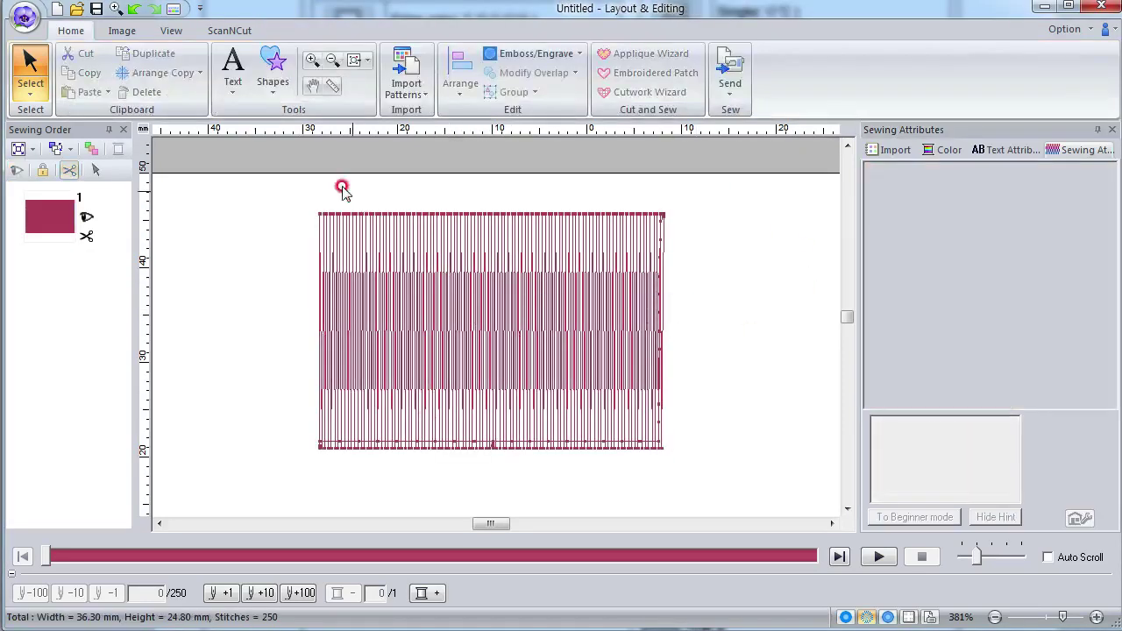
click(273, 84)
click(278, 140)
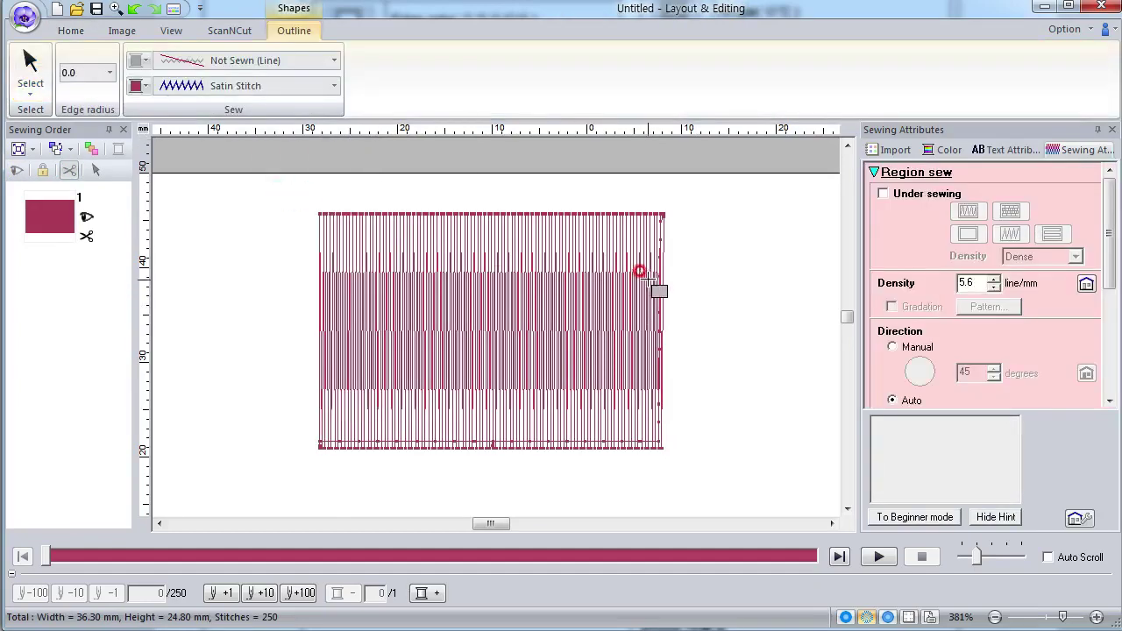
click(755, 422)
drag(761, 425, 794, 478)
click(882, 331)
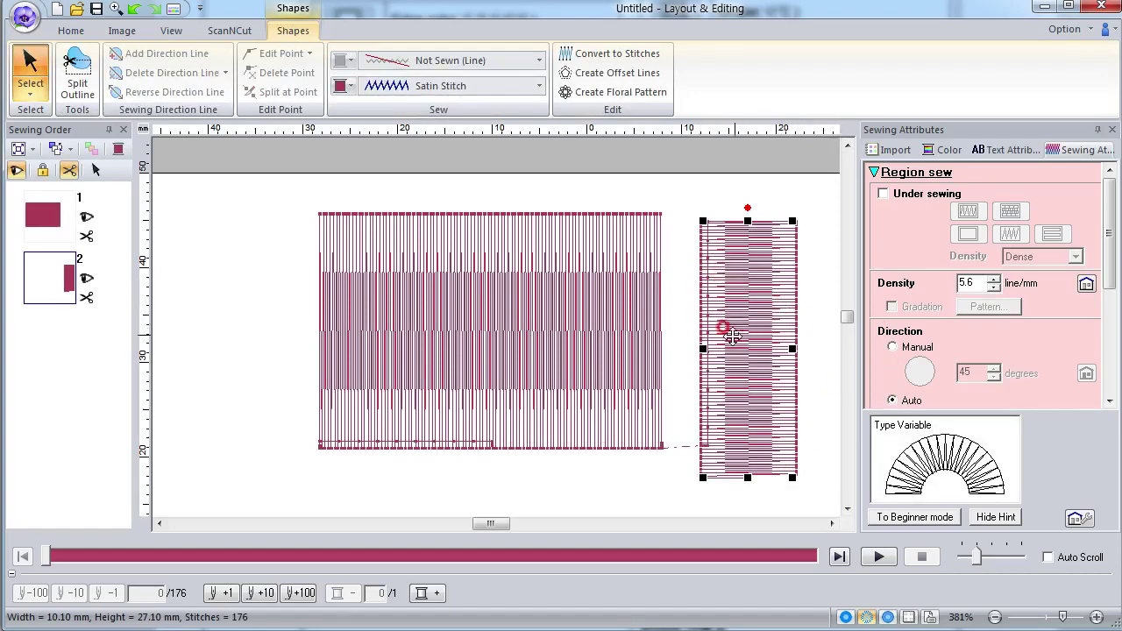
Draw a narrow upright ellipse about 9 × 28 mm to the left of the large rectangle
click(77, 30)
click(273, 66)
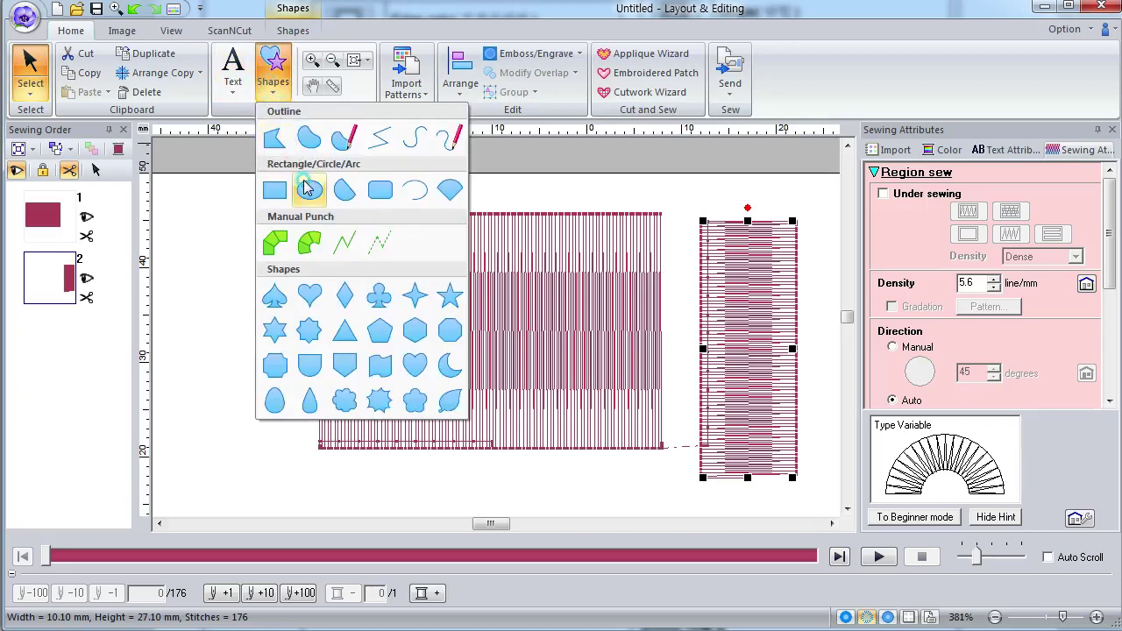
click(306, 188)
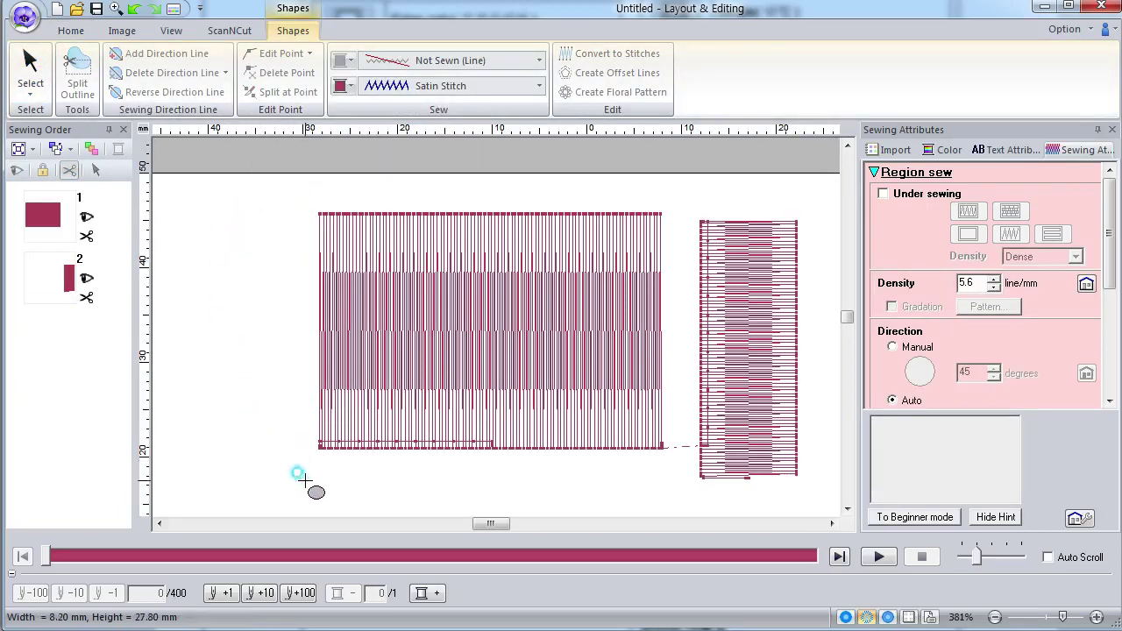
drag(306, 477, 228, 217)
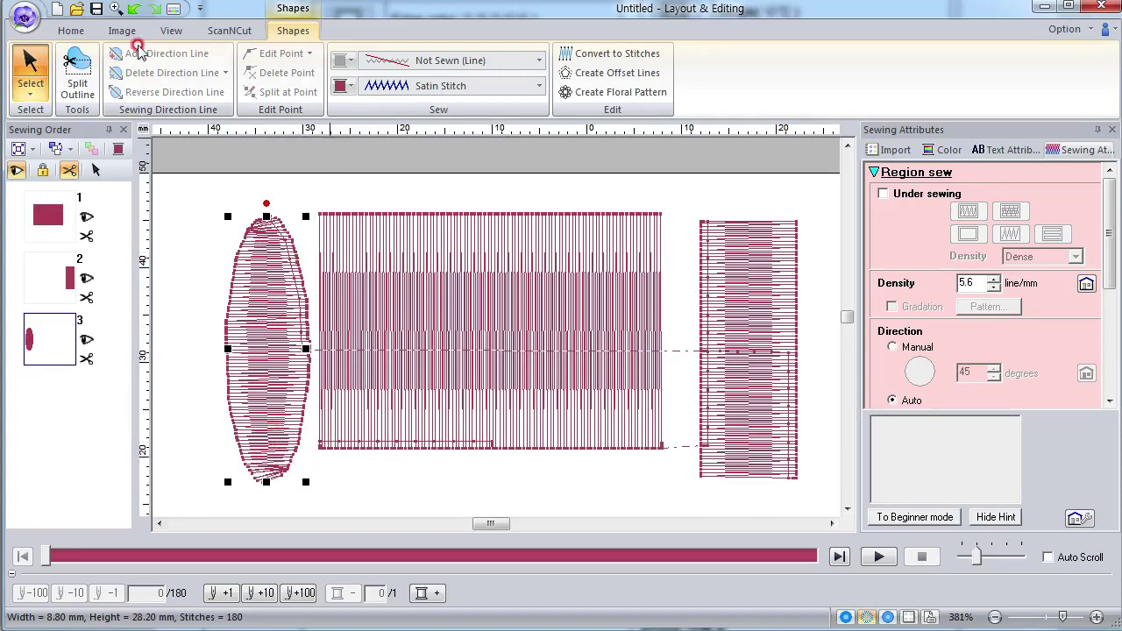
Draw a near-circular ellipse about 26 × 26 mm overlapping the large rectangle
click(74, 31)
click(293, 37)
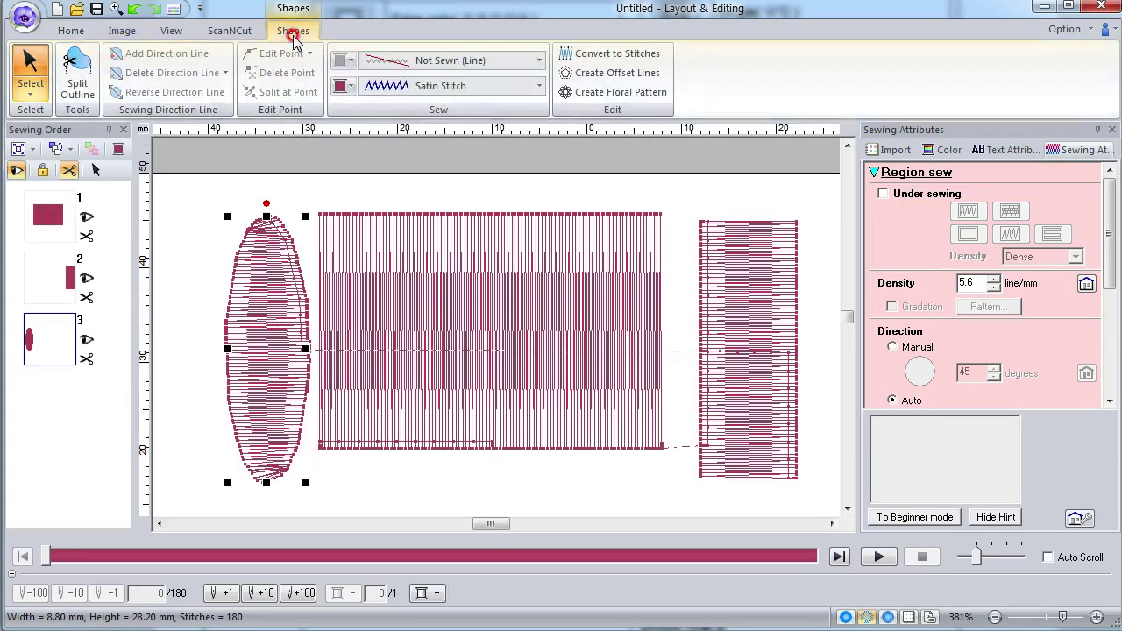
click(71, 30)
click(273, 70)
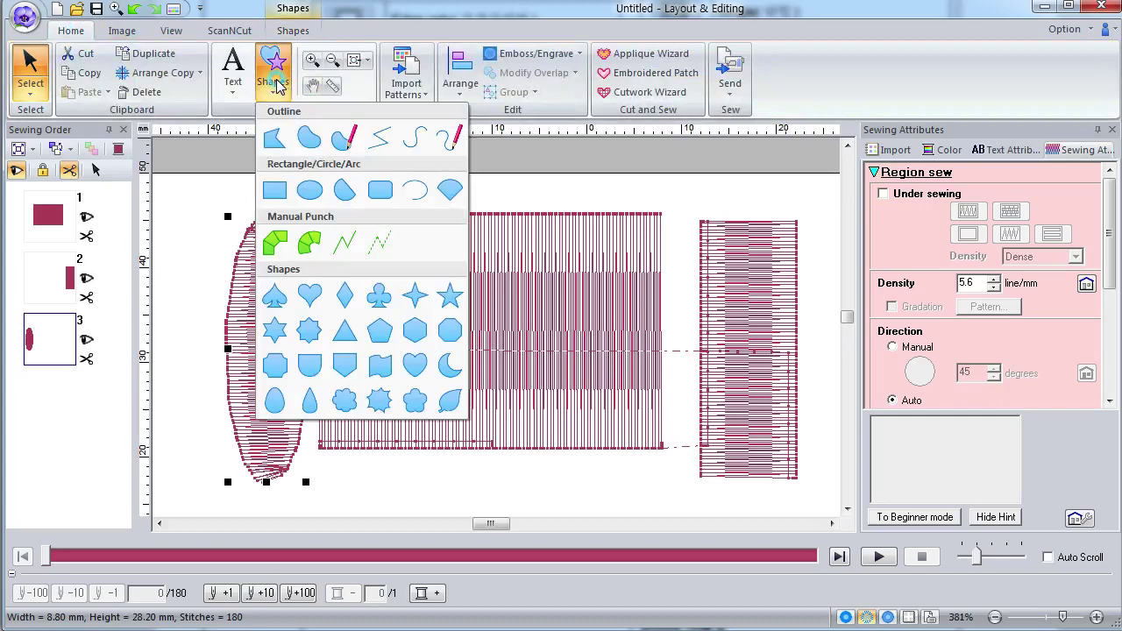
click(302, 191)
drag(406, 251, 625, 498)
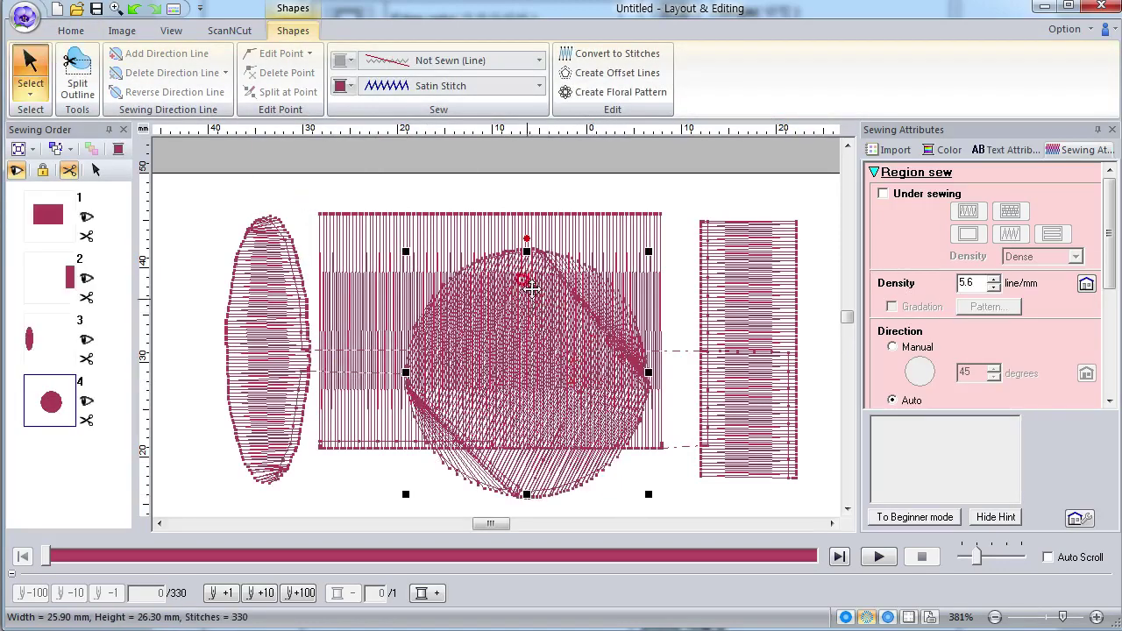
Delete the large rectangle and move the circle up between the narrow ellipse and the narrow rectangle
click(622, 224)
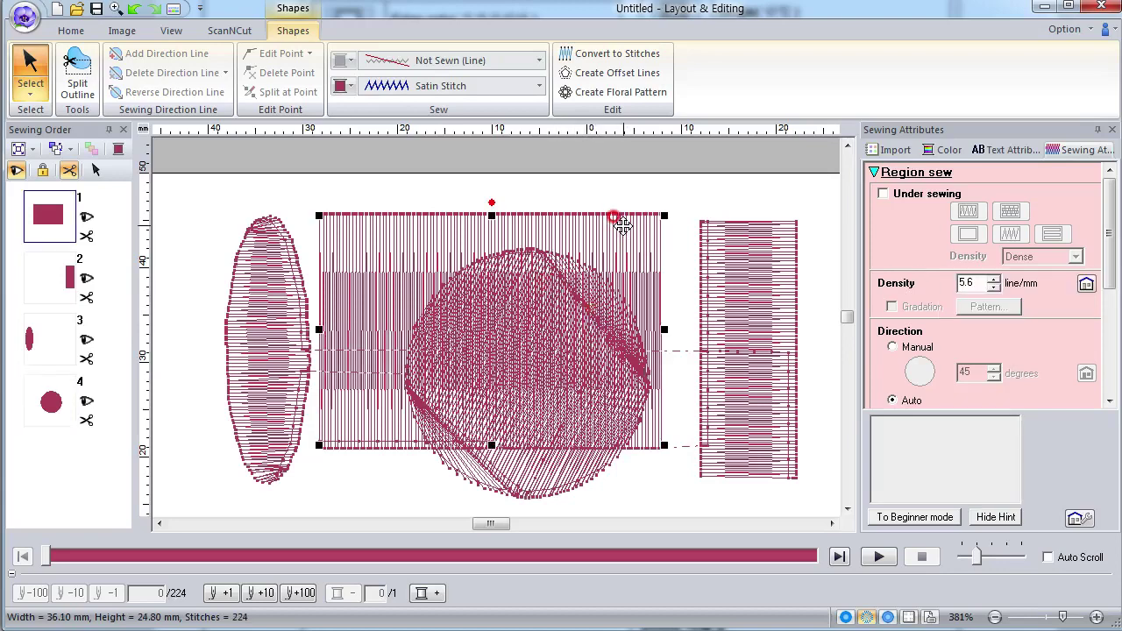
key(Delete)
click(533, 333)
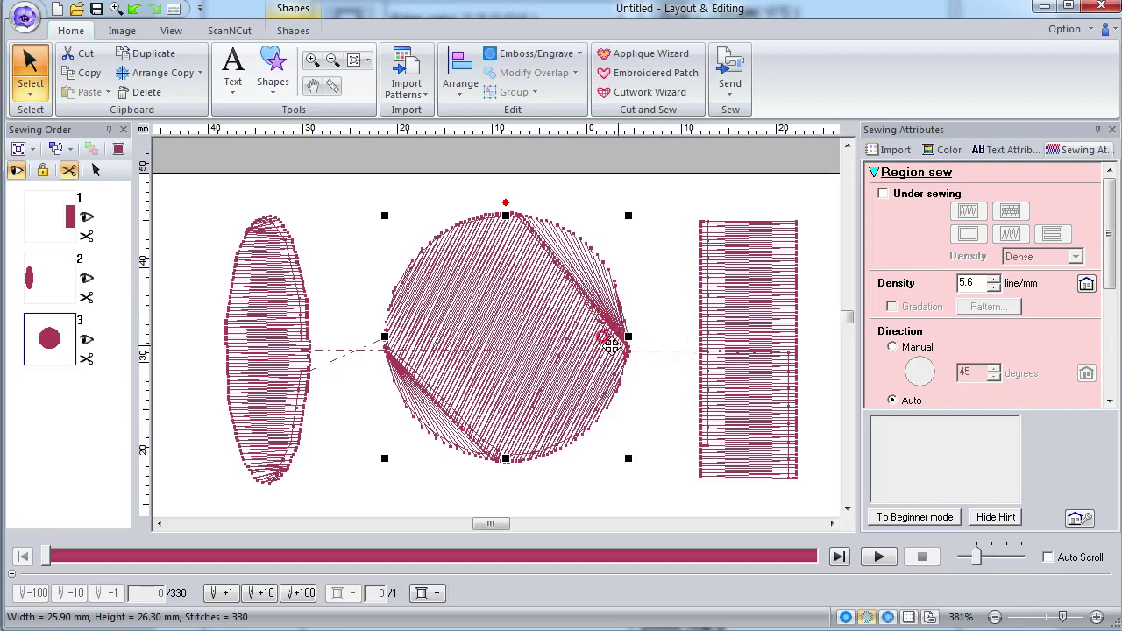
mouse_move(557, 316)
mouse_down()
mouse_move(521, 322)
mouse_move(553, 323)
mouse_up()
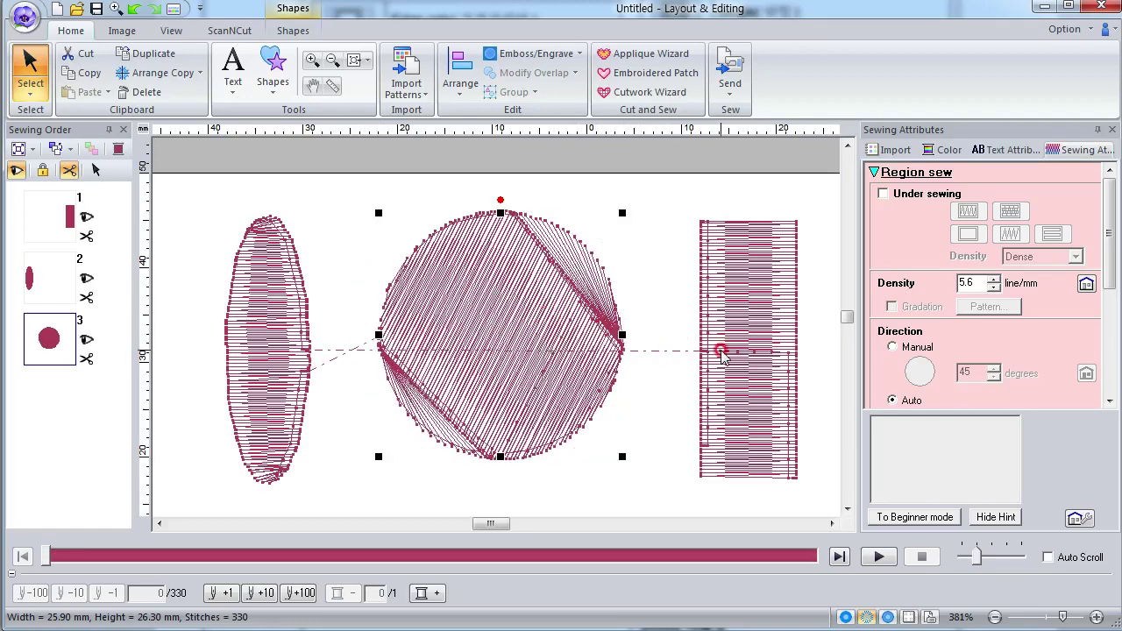
Switch to the PDF manual and read the conditions under which Gradation is unavailable in the Density row, and return to Layout & Editing
click(1109, 287)
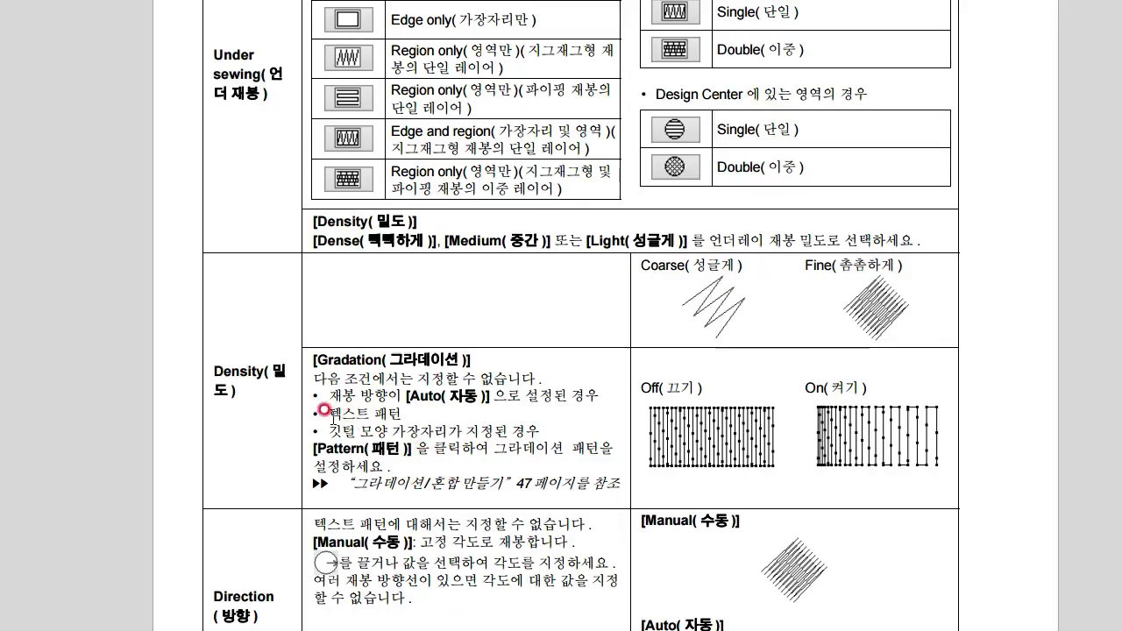
mouse_move(333, 413)
mouse_down()
mouse_move(405, 412)
mouse_move(353, 415)
mouse_move(387, 413)
mouse_up()
click(411, 412)
click(337, 416)
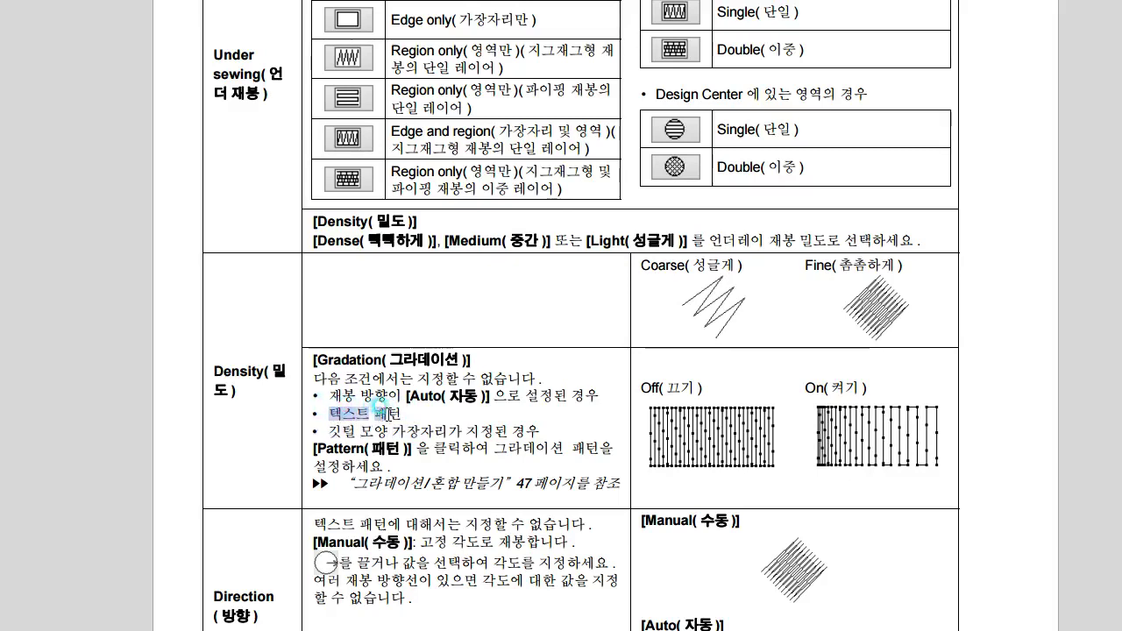
click(404, 408)
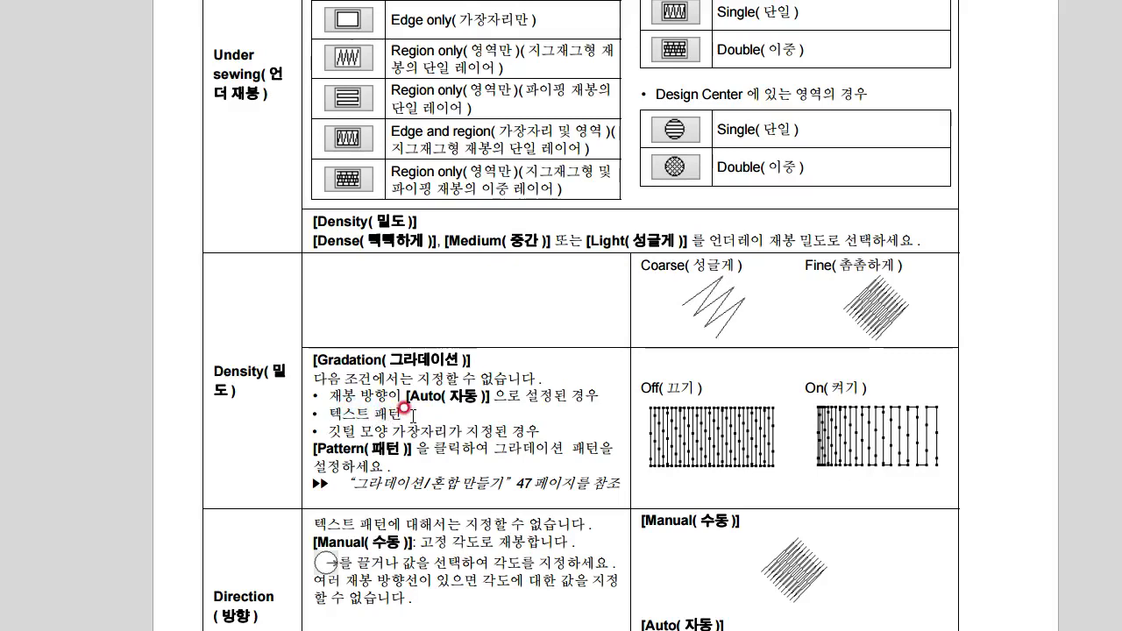
drag(407, 411, 368, 411)
click(391, 412)
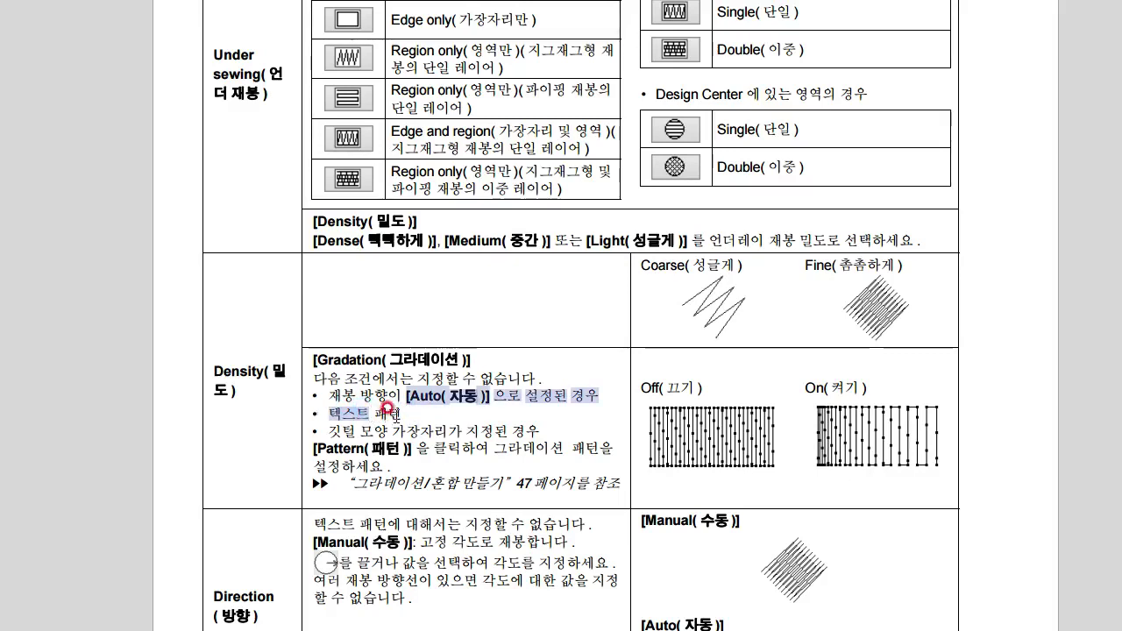
click(397, 410)
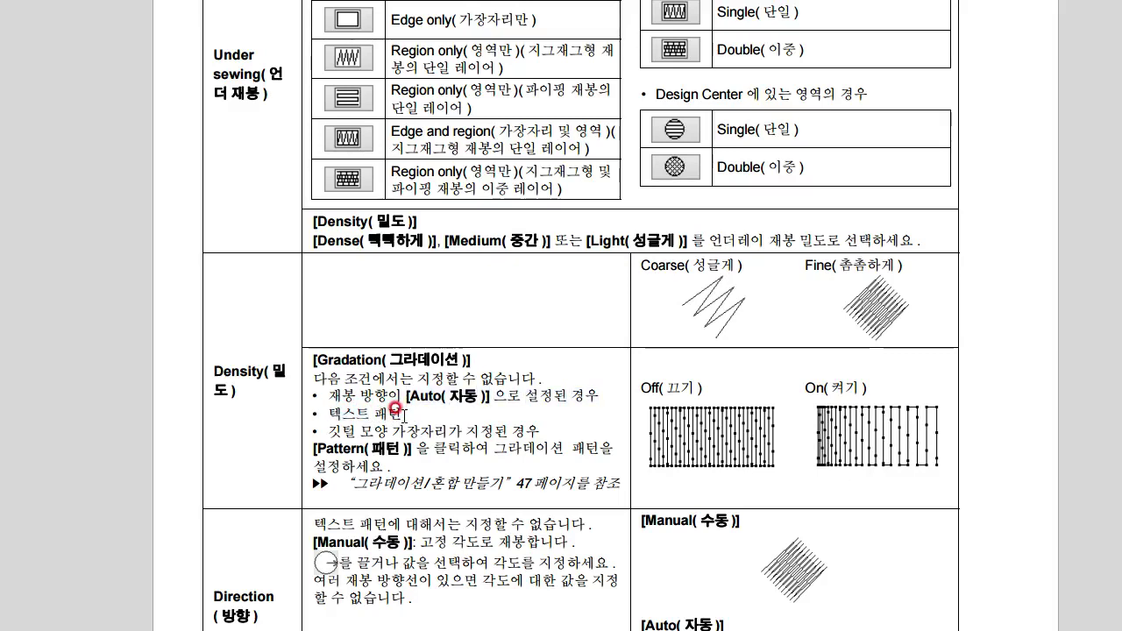
drag(395, 407, 419, 430)
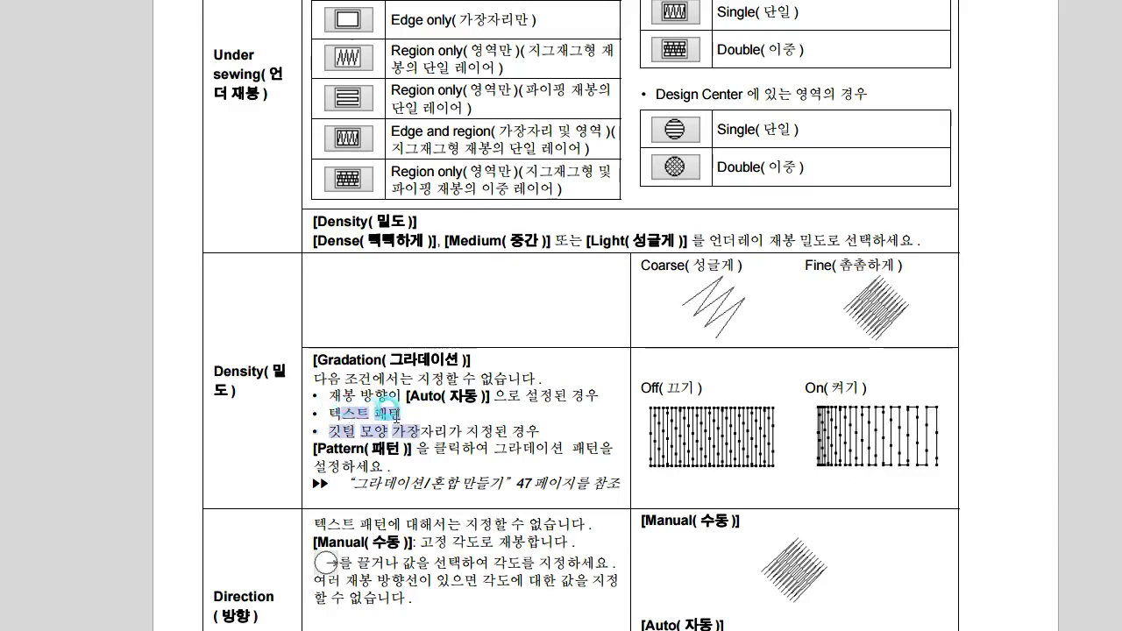
click(372, 407)
drag(324, 406, 405, 409)
click(405, 409)
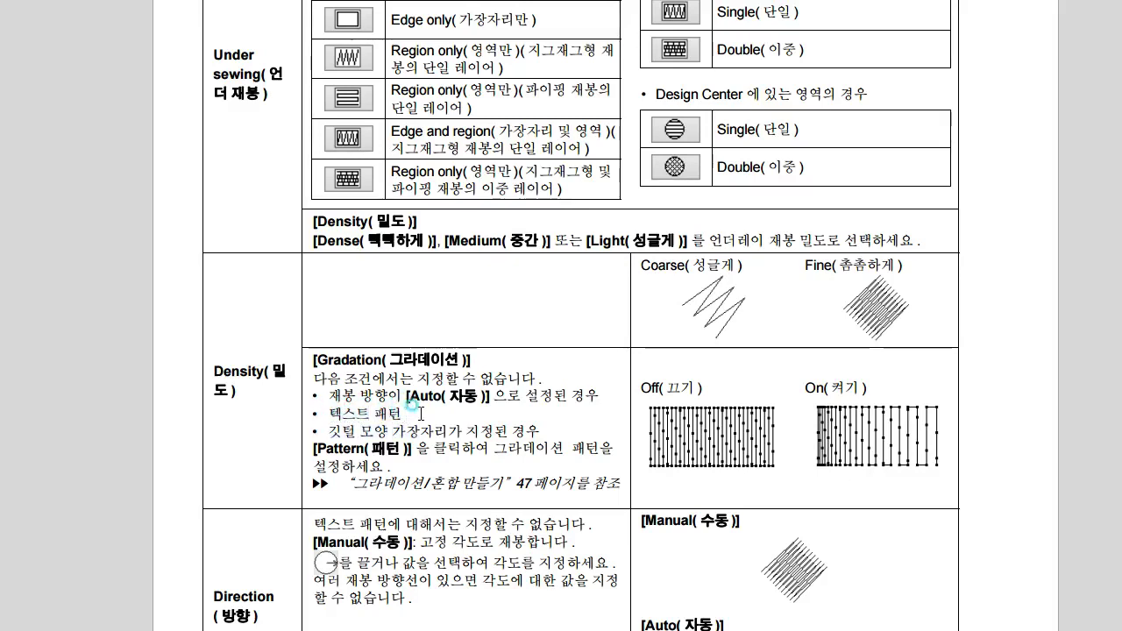
click(363, 417)
drag(330, 430, 554, 433)
click(552, 431)
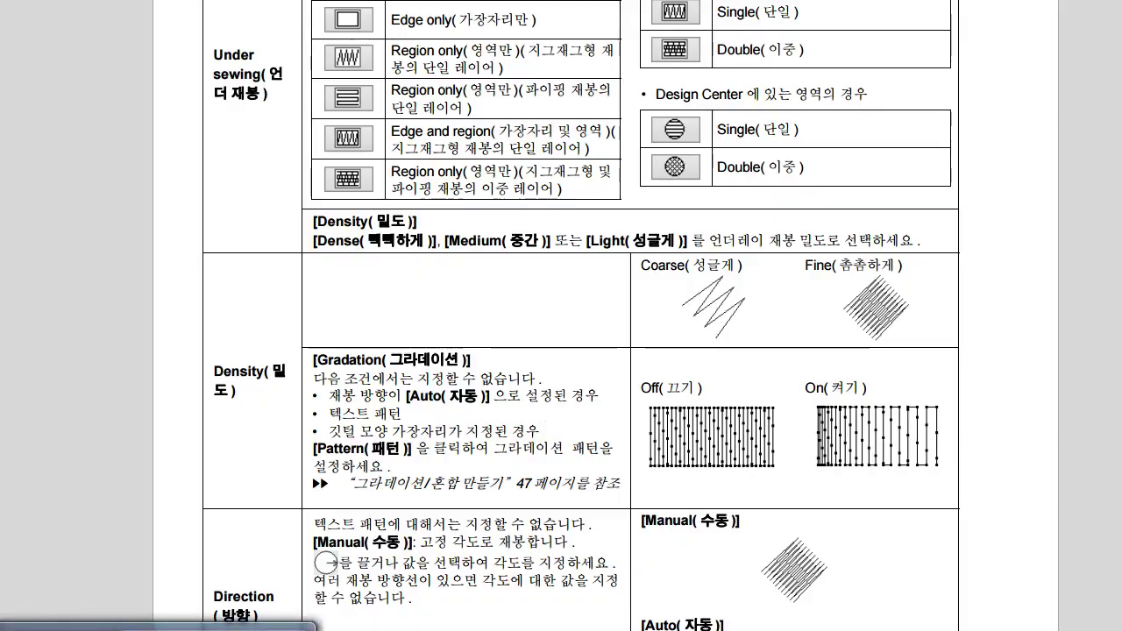
click(909, 401)
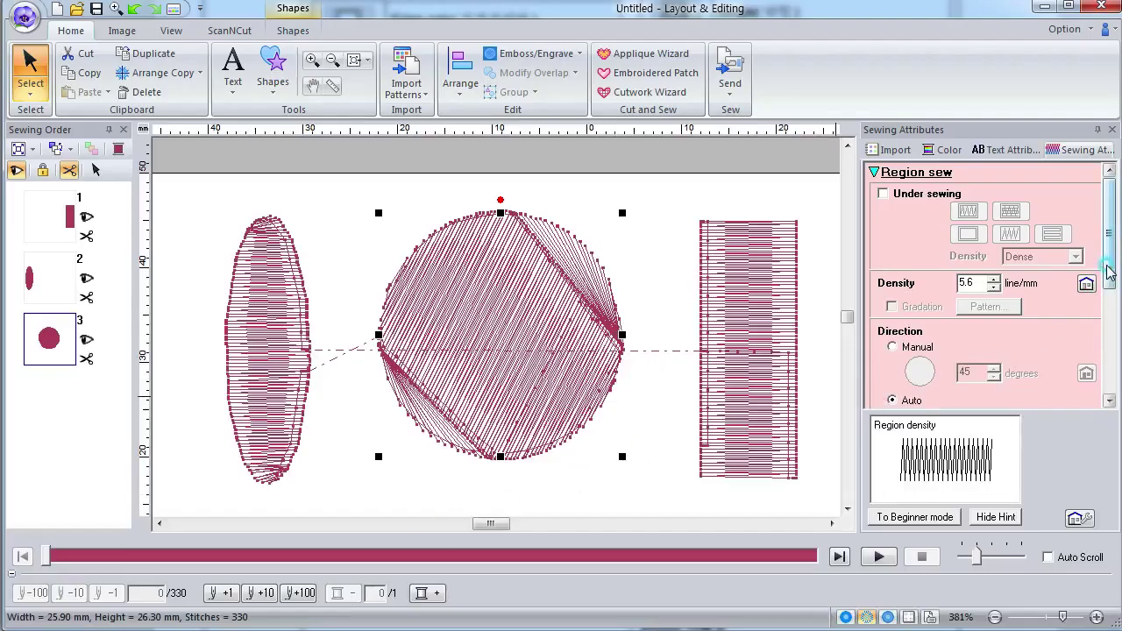
Try to enable the circle's top-side feathered edge, and set its sewing direction to Manual at 45 degrees
drag(1106, 266, 1109, 390)
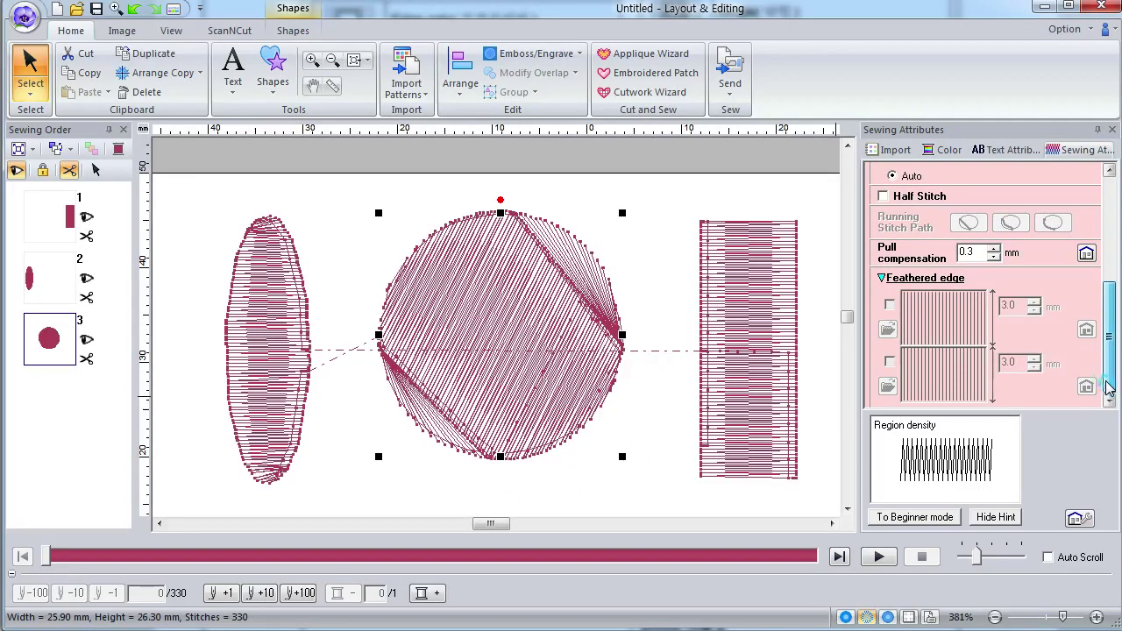
click(891, 304)
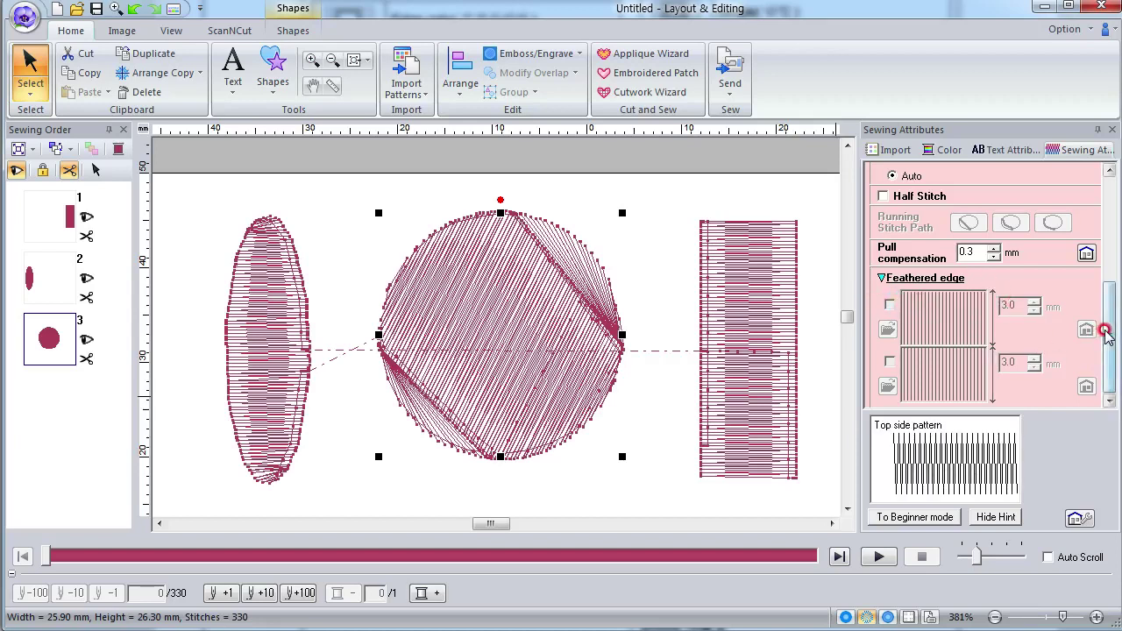
drag(1106, 325, 1109, 266)
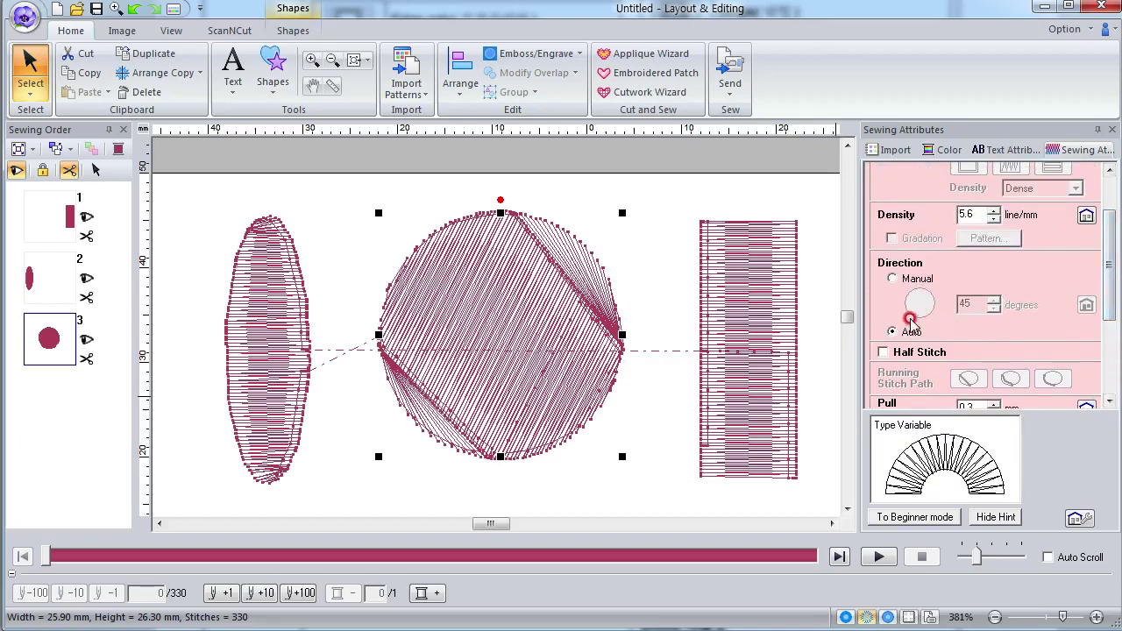
click(892, 278)
click(981, 288)
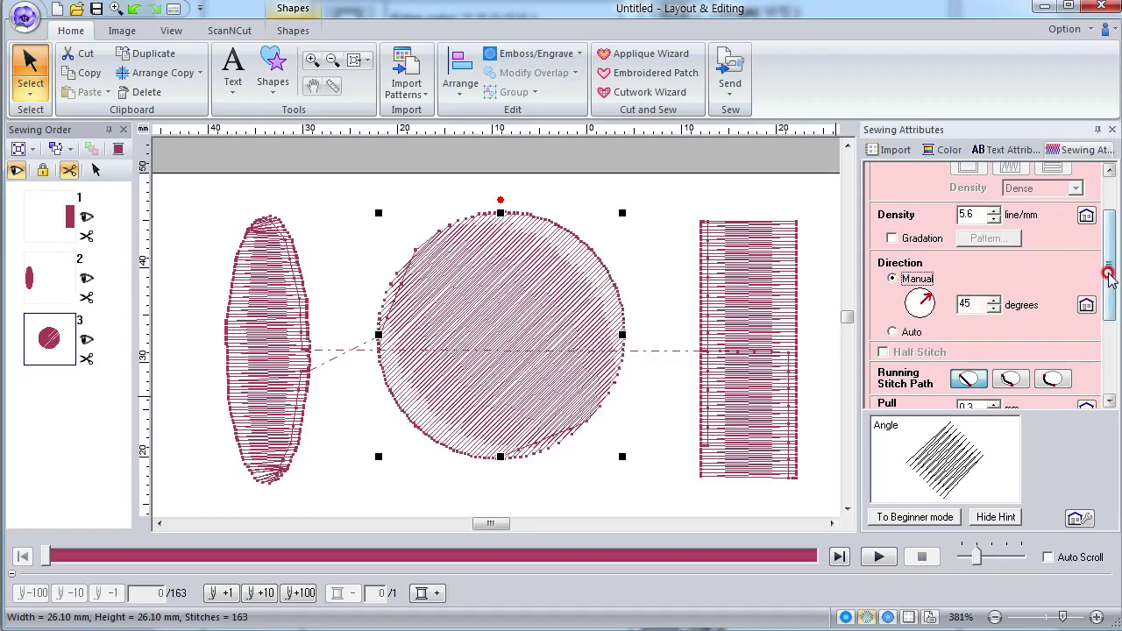
Turn on the circle's top-side feathered edge at 3.0 mm, check the Gradation option, and turn the feathered edge off again
drag(1107, 268, 1107, 353)
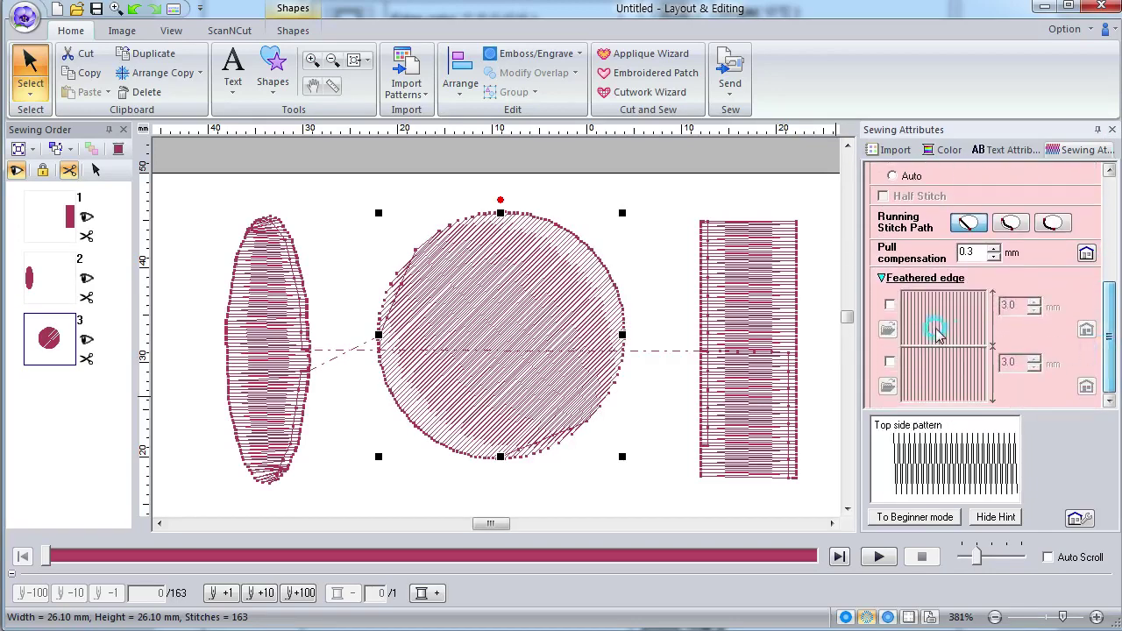
click(890, 326)
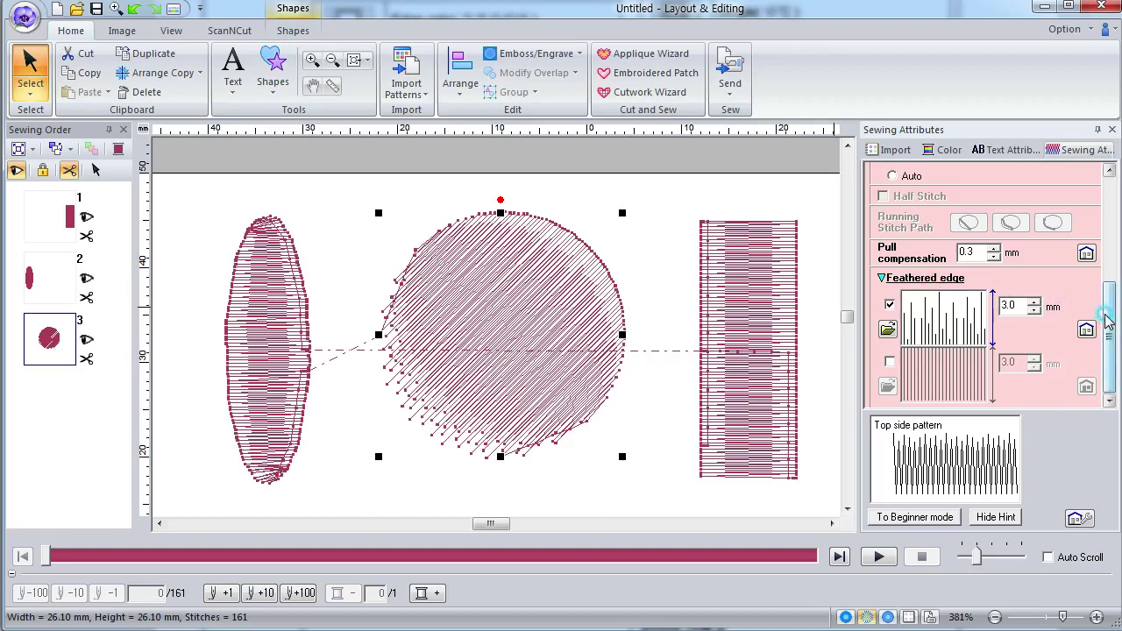
scroll(1107, 320, up, 5)
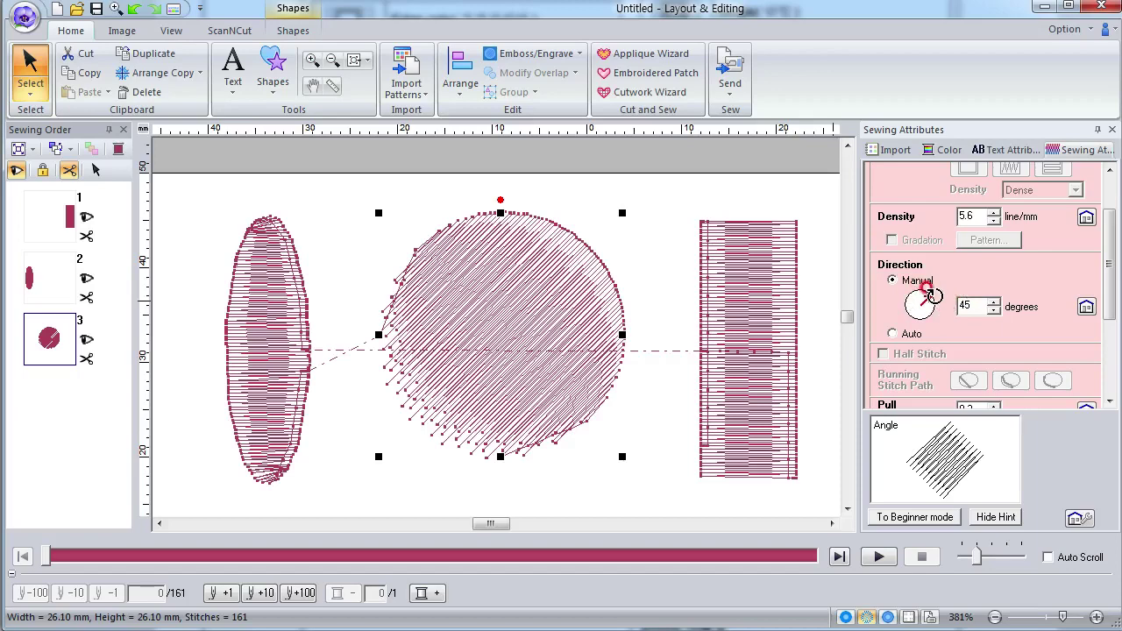
scroll(1089, 313, down, 5)
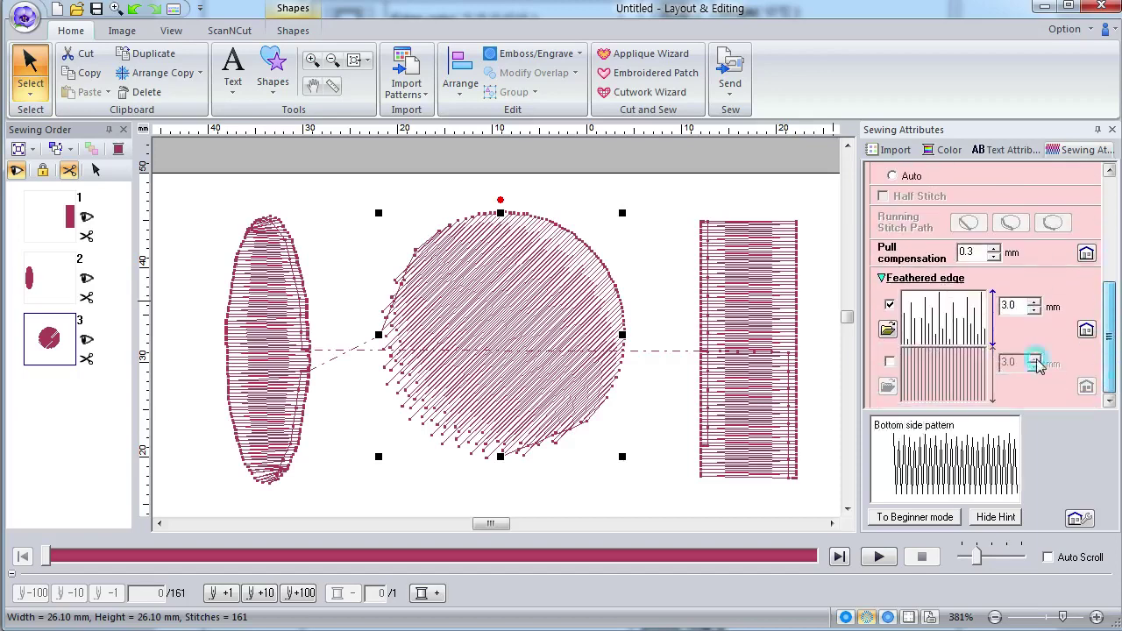
click(890, 304)
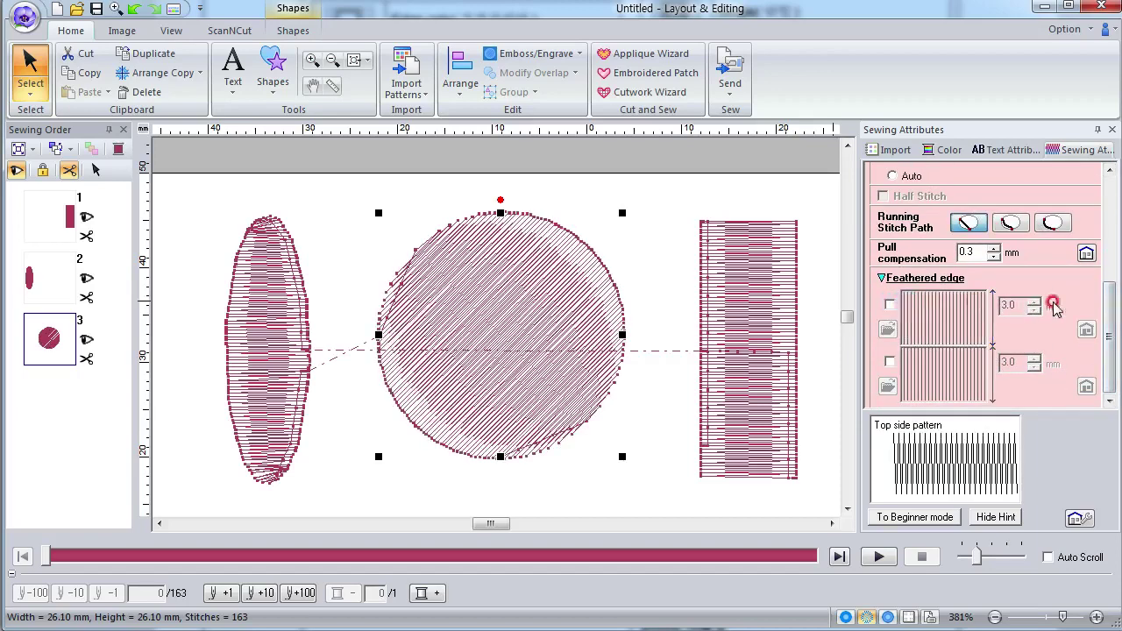
Move the circle left so it sits right beside the narrow ellipse
drag(1110, 313, 1110, 270)
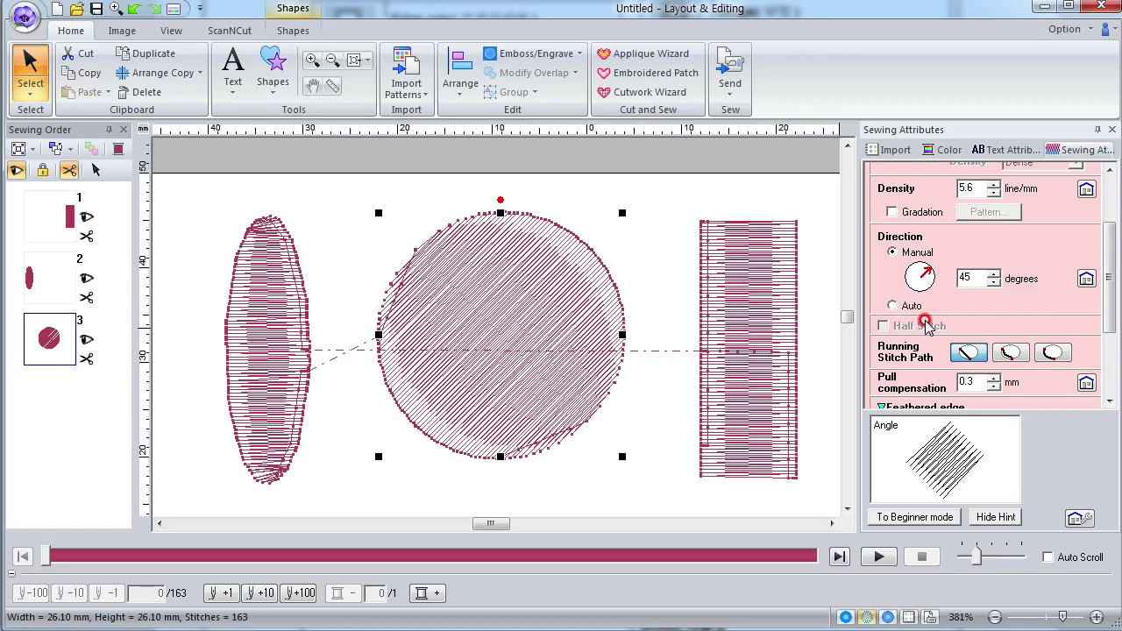
drag(541, 319, 477, 317)
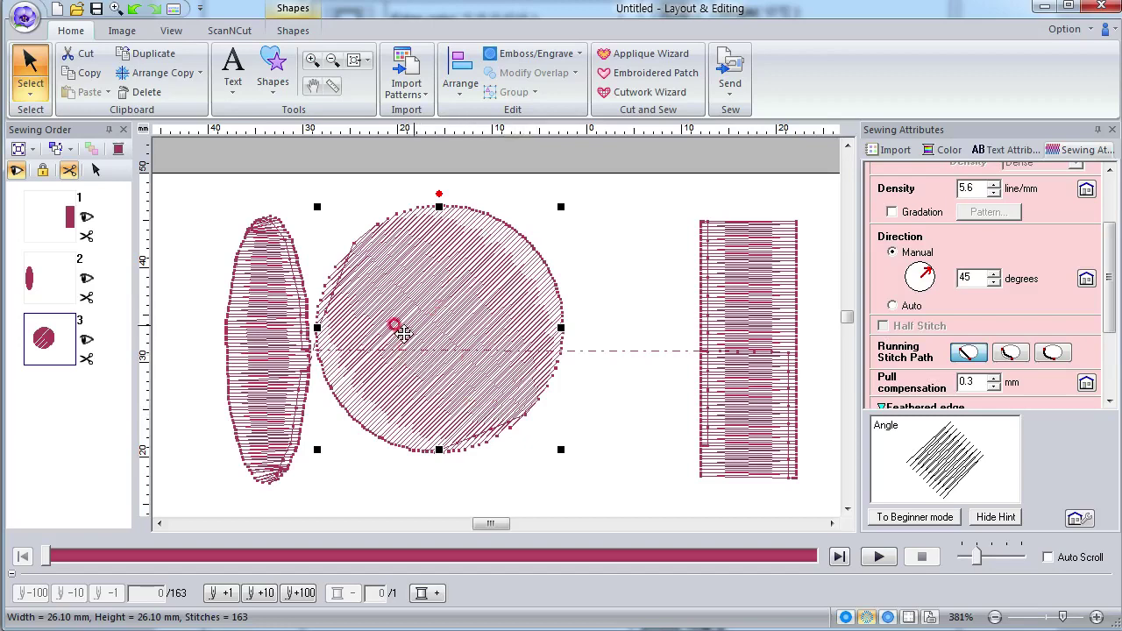
Toggle Half Stitch on and off for the narrow ellipse, comparing the stitches at its upper tip
click(268, 355)
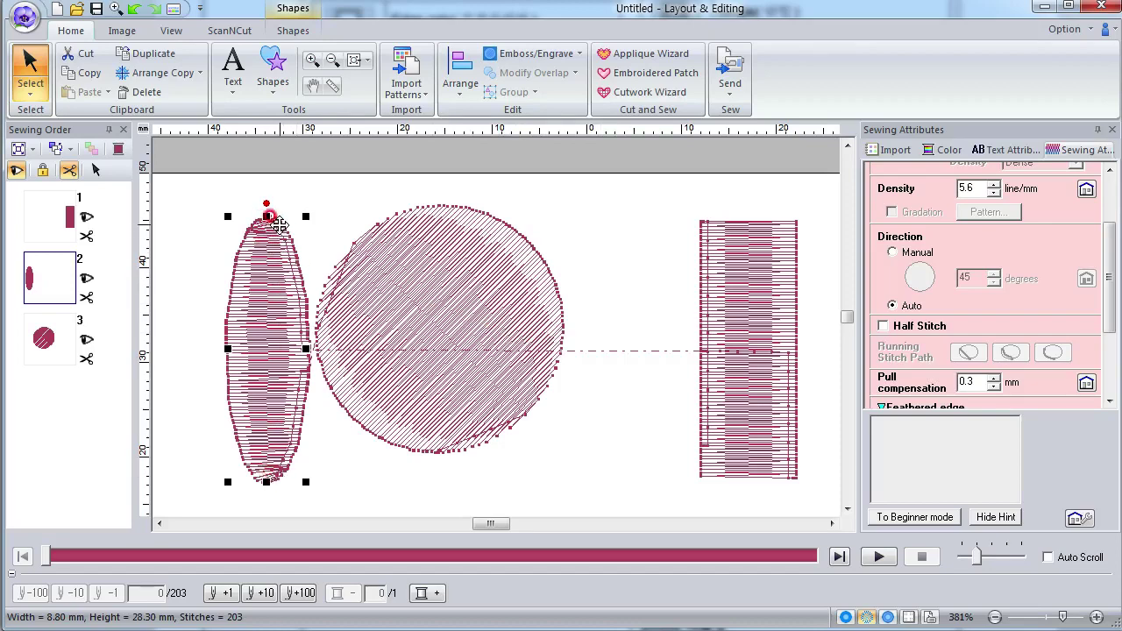
scroll(274, 221, up, 2)
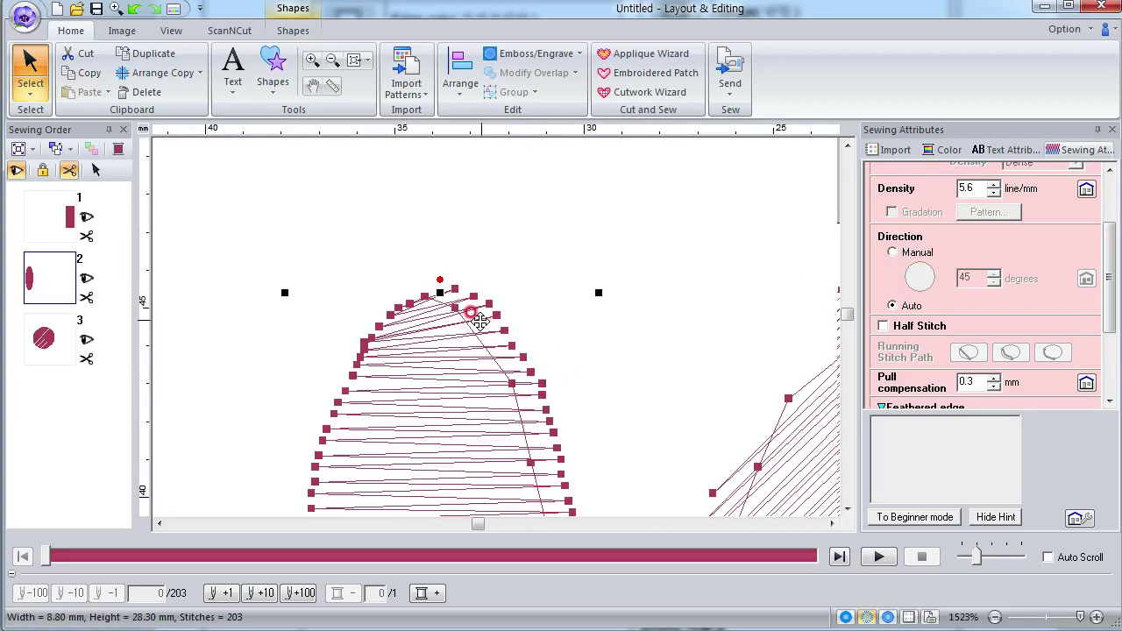
click(897, 327)
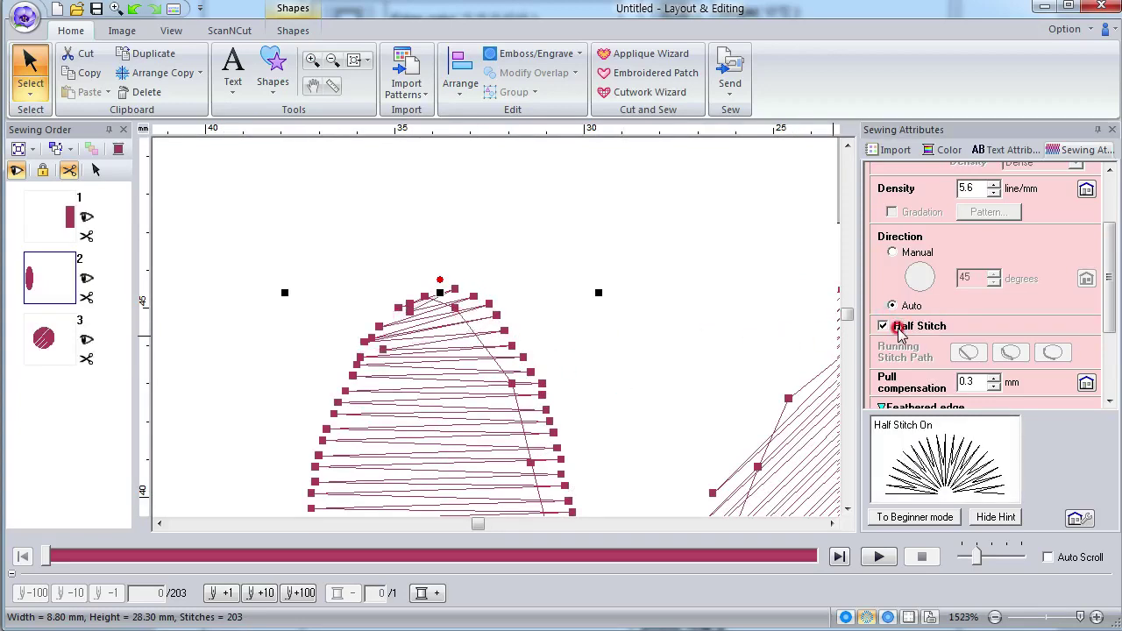
click(897, 329)
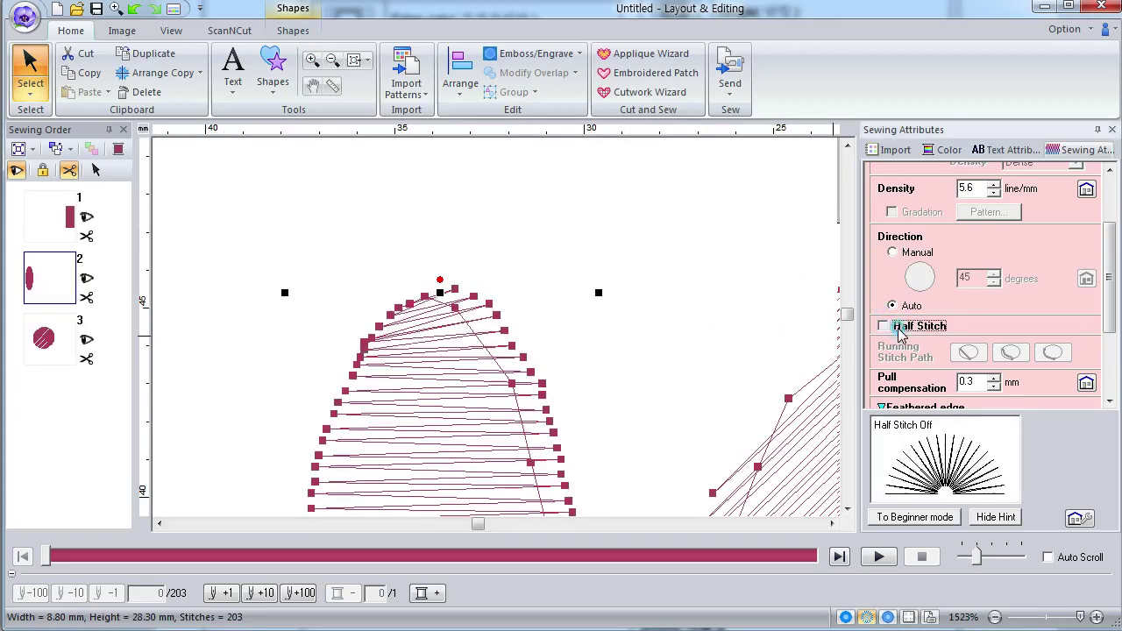
click(897, 328)
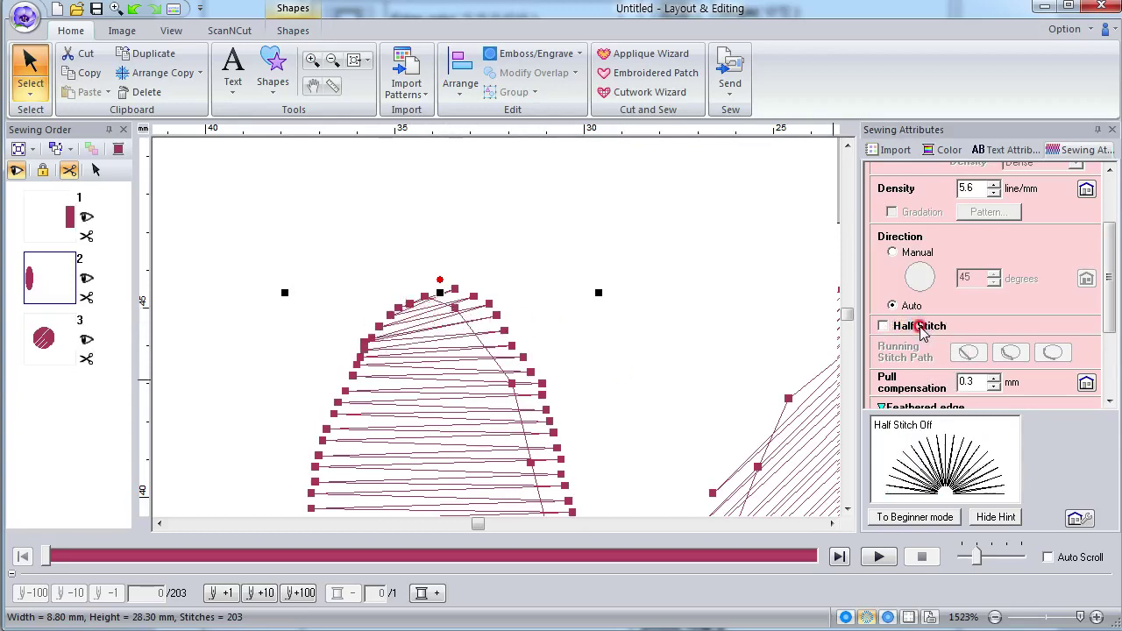
click(887, 326)
scroll(496, 363, down, 3)
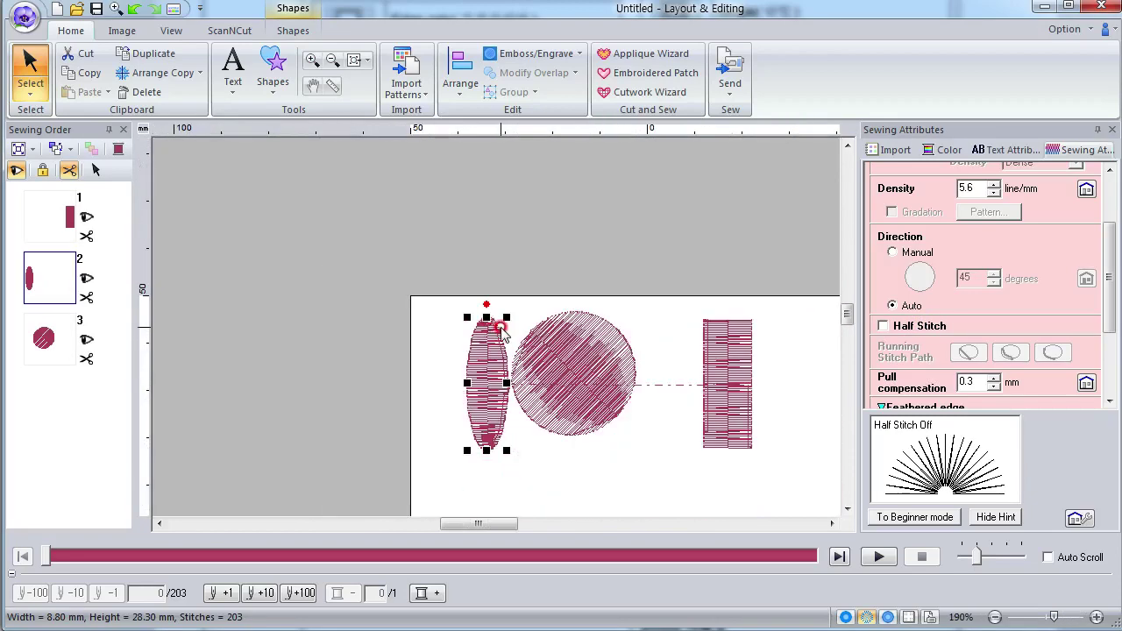
Delete all the shapes from the design page
click(353, 59)
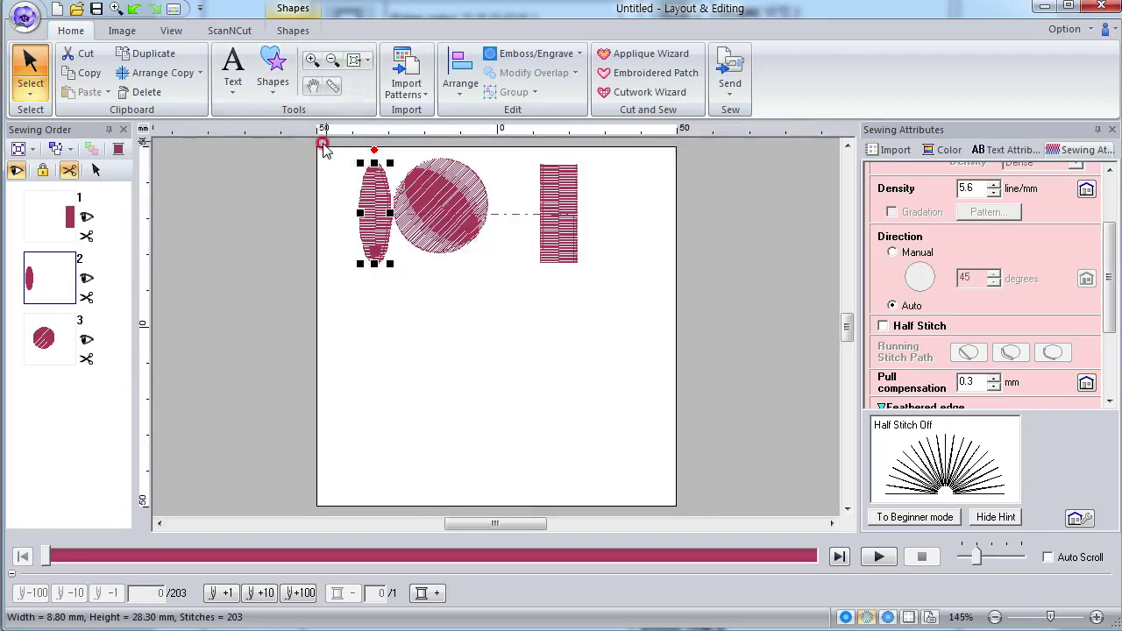
click(655, 319)
key(ctrl+a)
key(Delete)
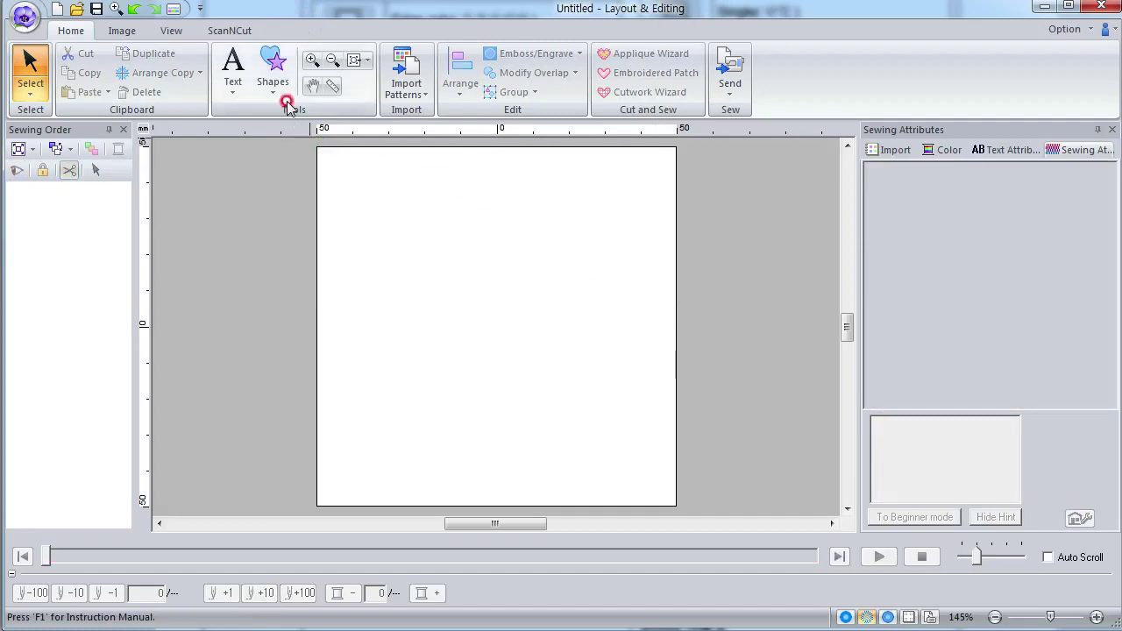
Draw a zigzagging Satin Stitch band of straight Manual Punch blocks, about 43 × 52 mm overall, running diagonally down from the upper left
click(273, 70)
click(277, 244)
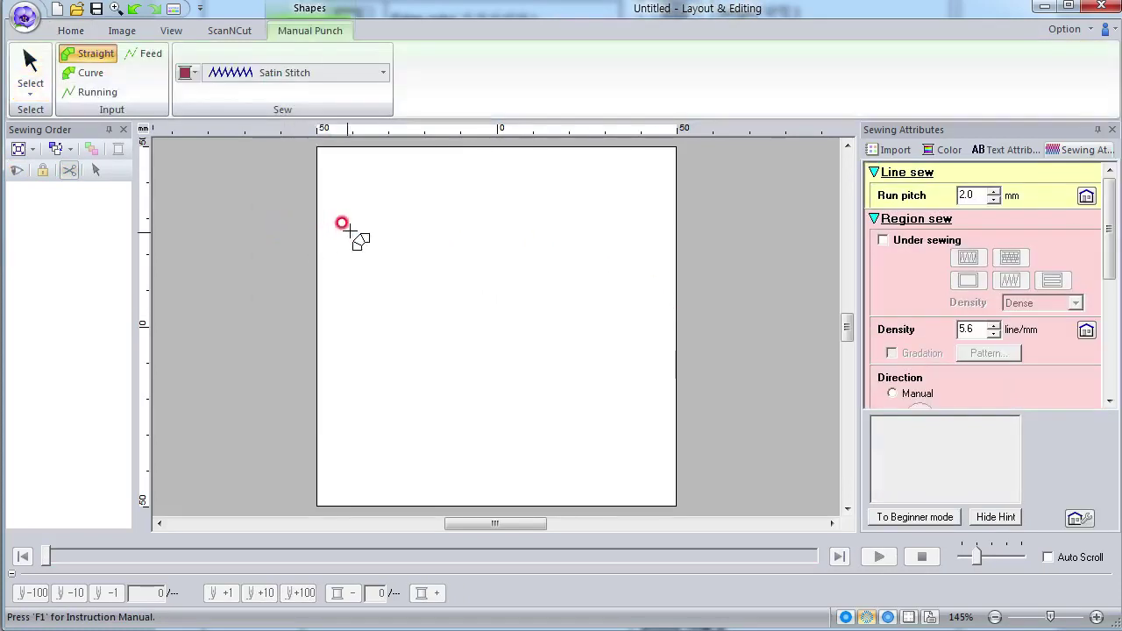
click(377, 206)
click(417, 203)
click(388, 248)
click(449, 232)
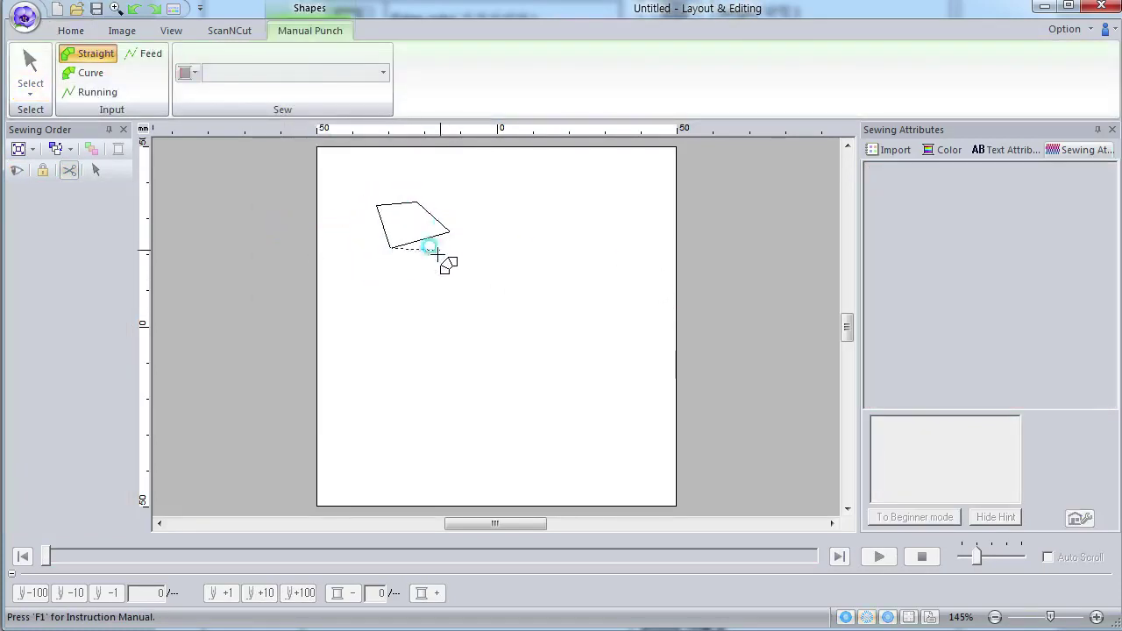
click(426, 273)
click(474, 264)
click(438, 303)
click(528, 302)
click(475, 335)
click(519, 341)
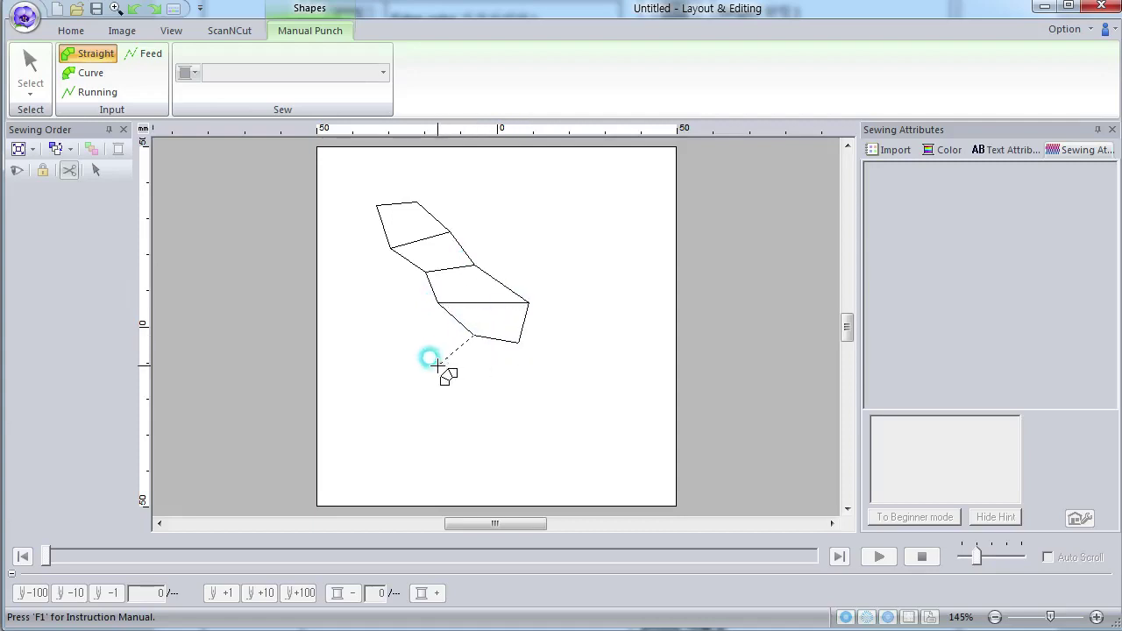
click(438, 366)
click(517, 390)
click(440, 391)
right_click(666, 324)
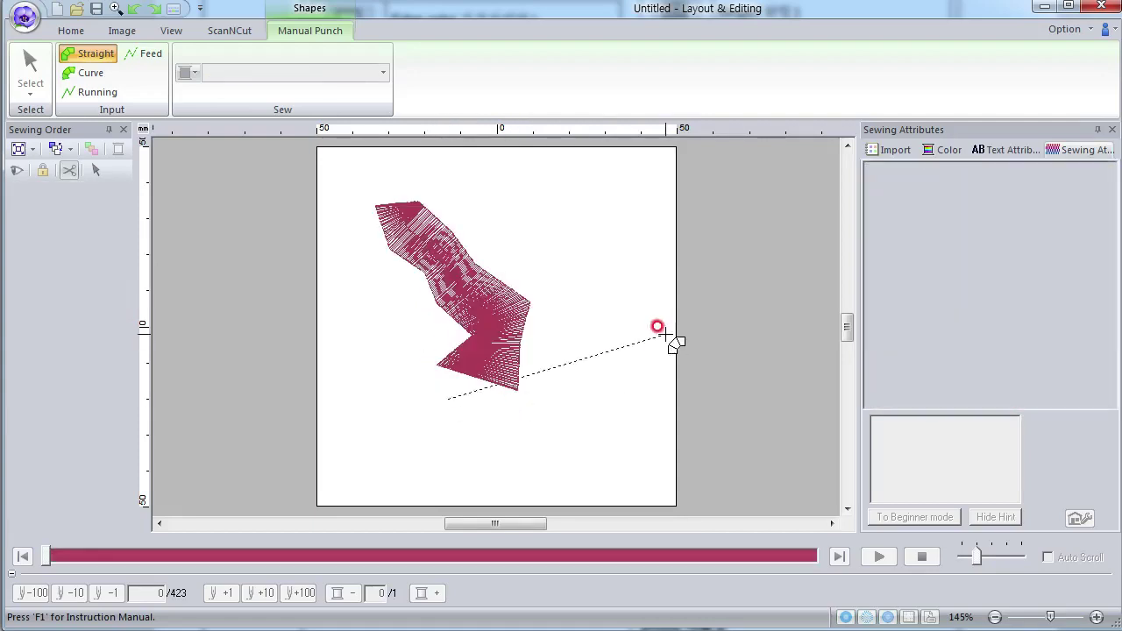
Select the punched band and toggle its Half Stitch setting on and back off
click(31, 67)
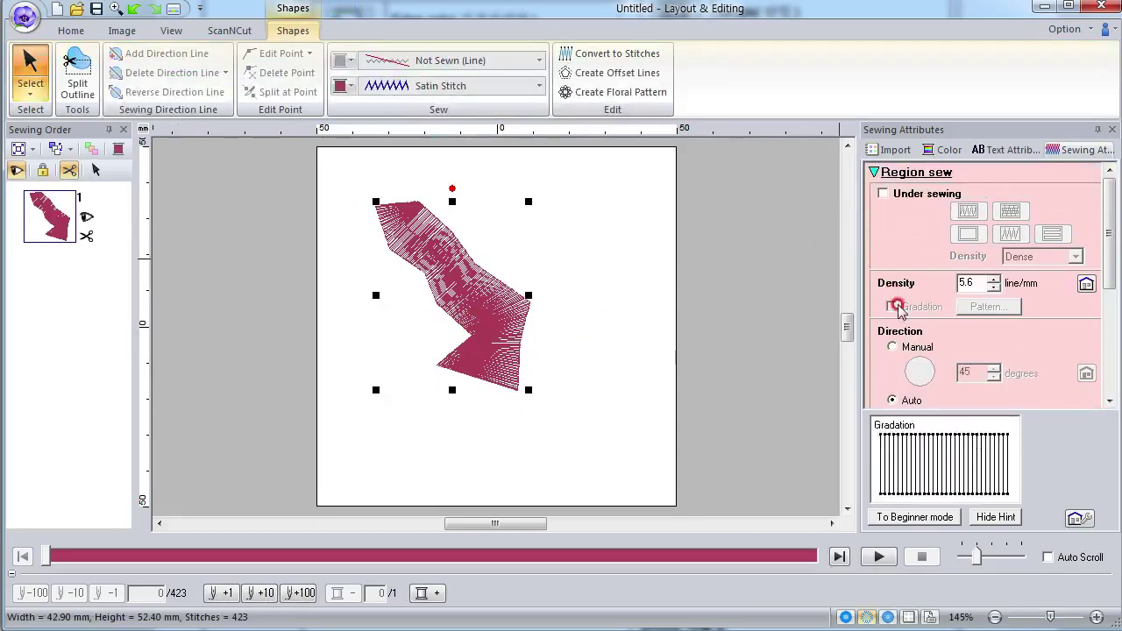
drag(1106, 272, 1106, 329)
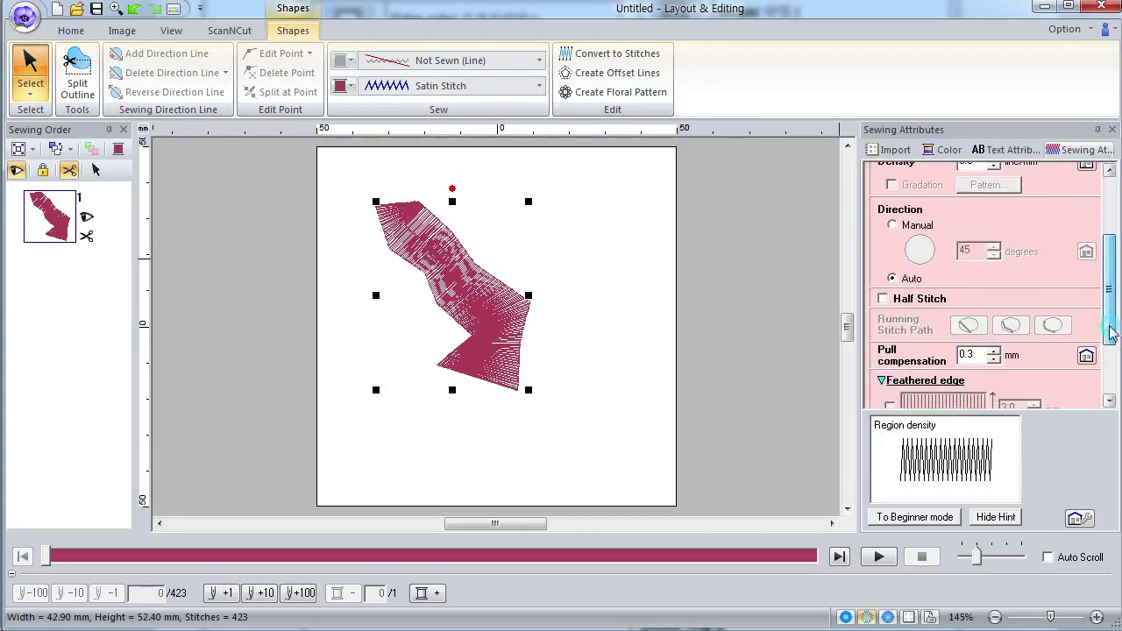
click(903, 301)
click(903, 301)
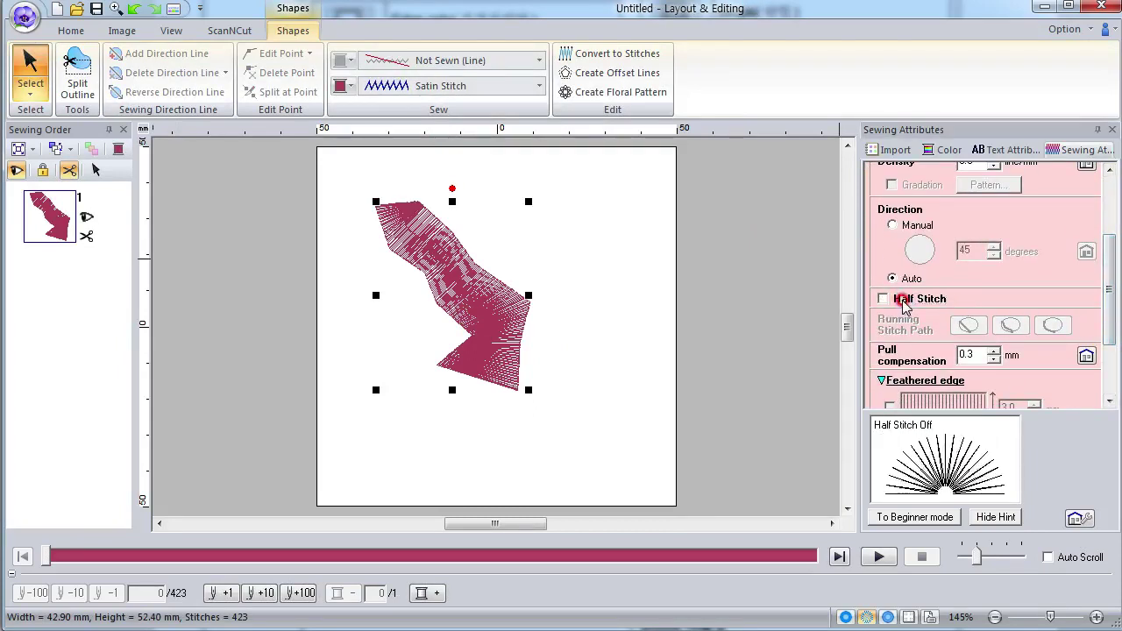
Turn on Half Stitch for the punched band, inspect its upper corner closely, and delete the band from the page
scroll(392, 211, up, 5)
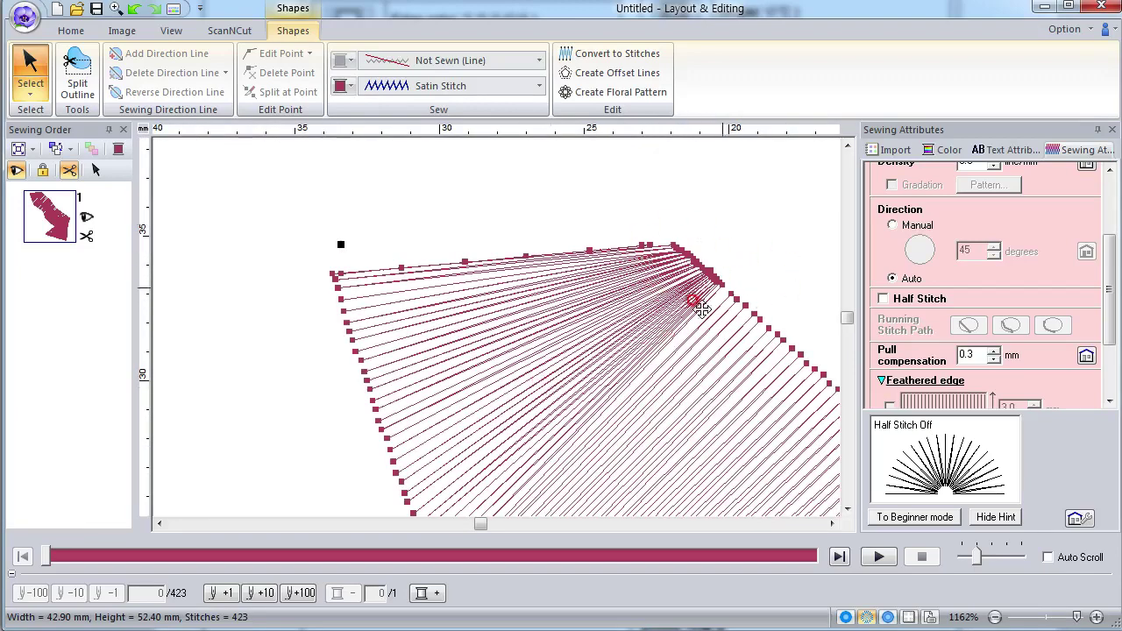
click(885, 301)
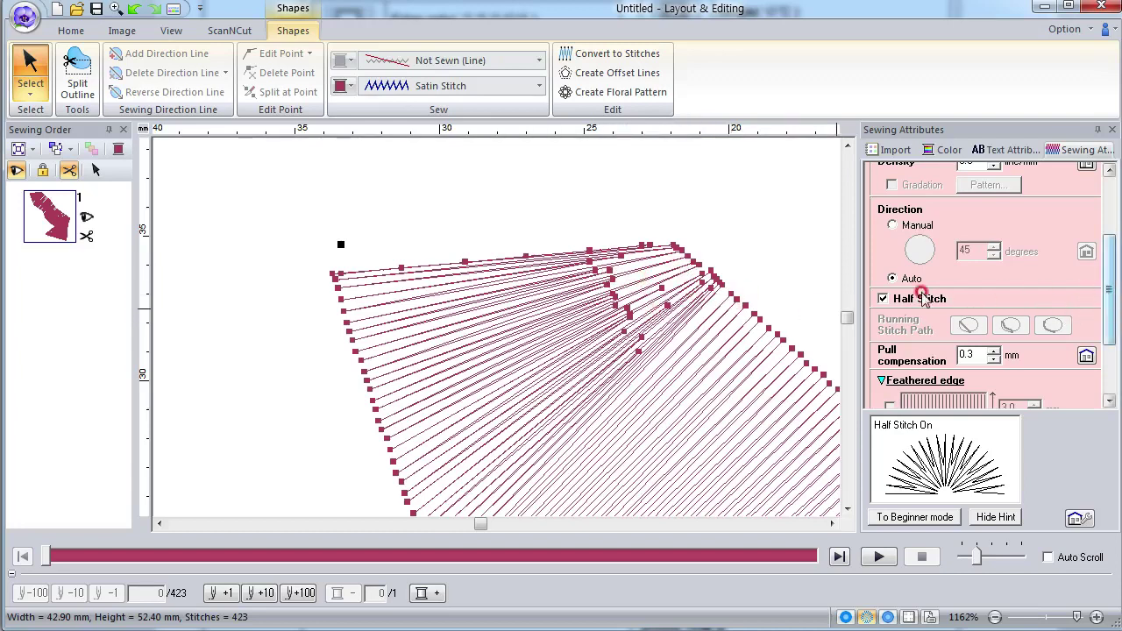
click(618, 307)
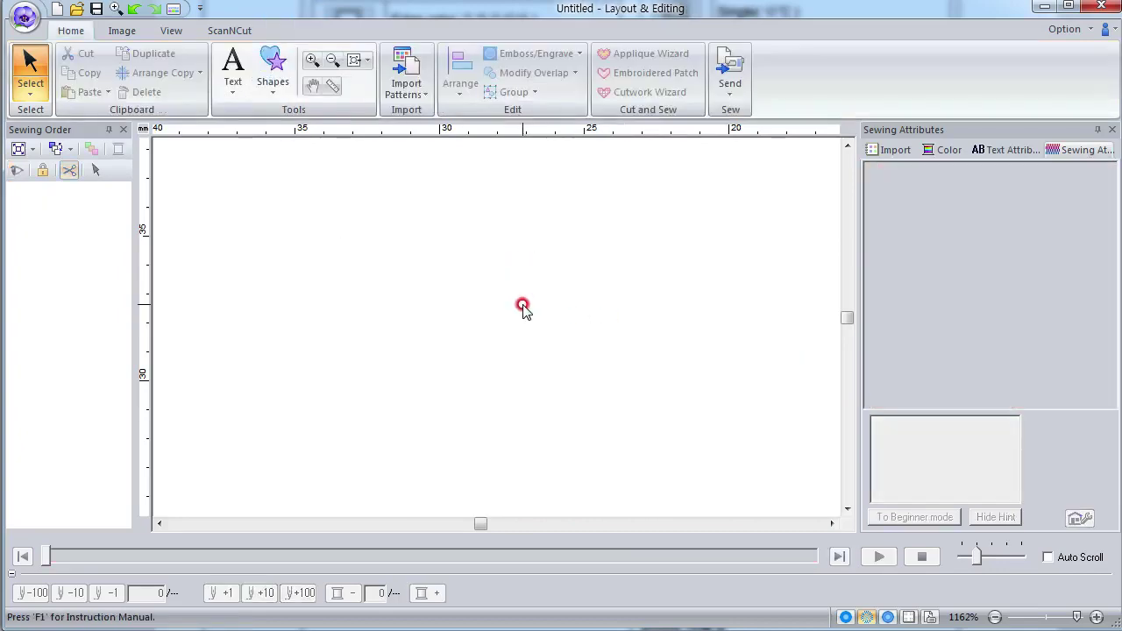
click(351, 63)
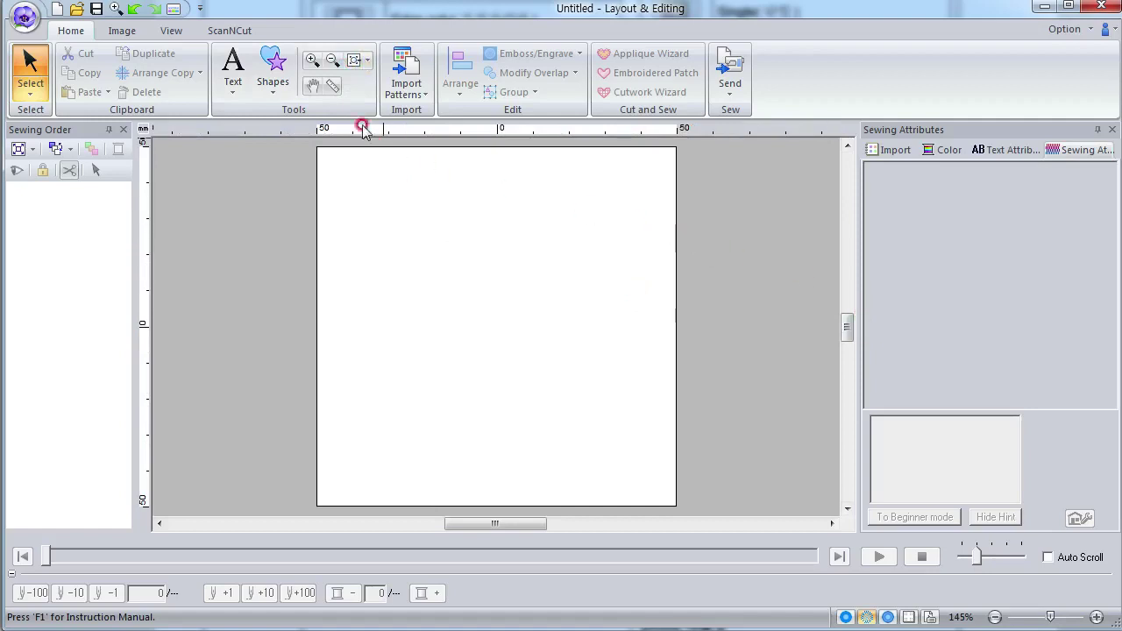
click(266, 83)
click(271, 185)
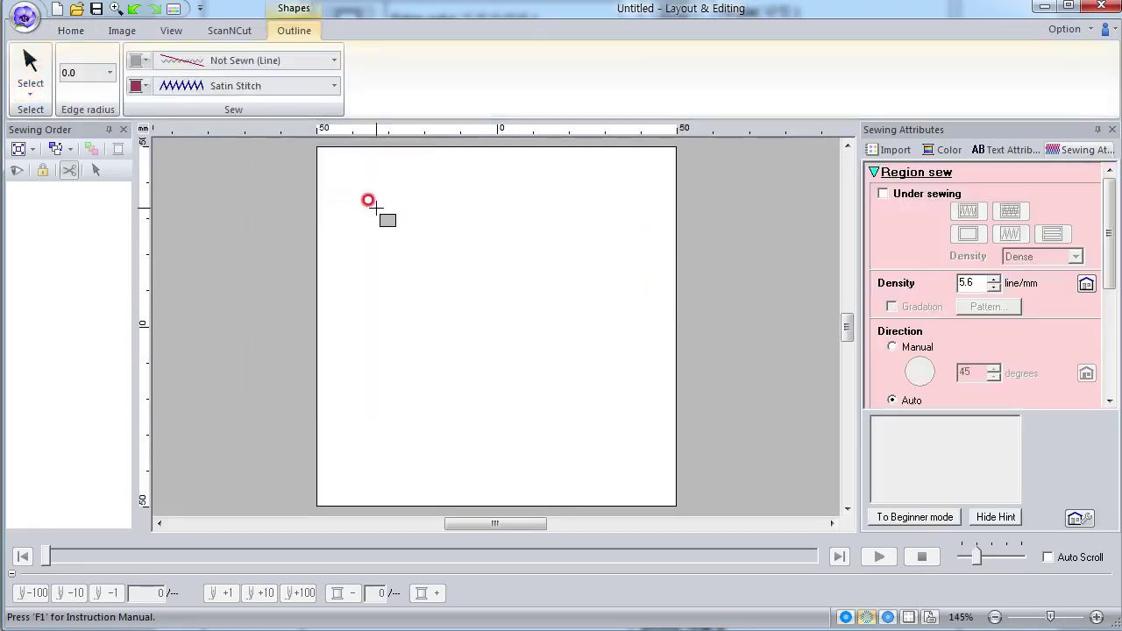
drag(542, 329, 558, 342)
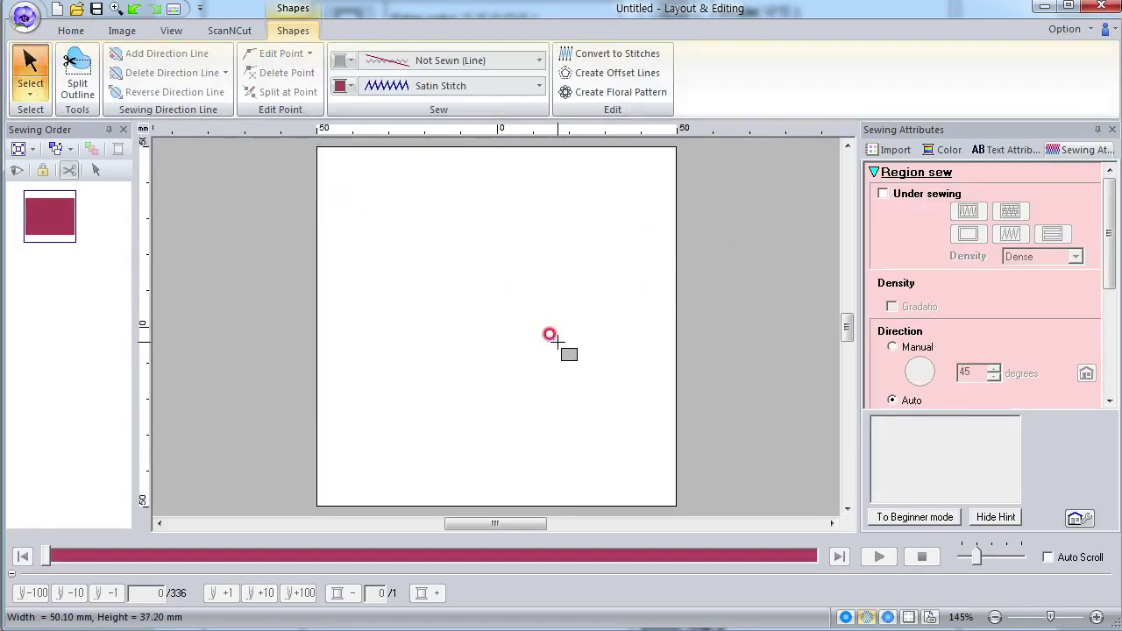
key(Delete)
Draw a Satin Stitch ellipse about 47 × 36 mm in the upper half of the page and set its sewing direction to Manual
click(286, 83)
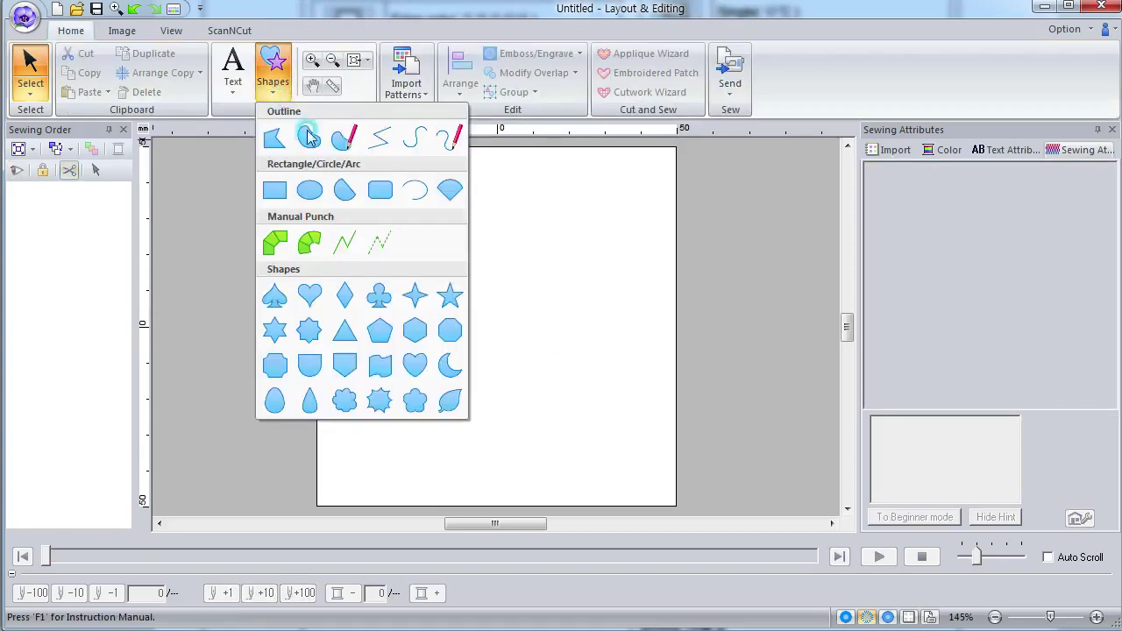
click(306, 188)
drag(402, 198, 566, 318)
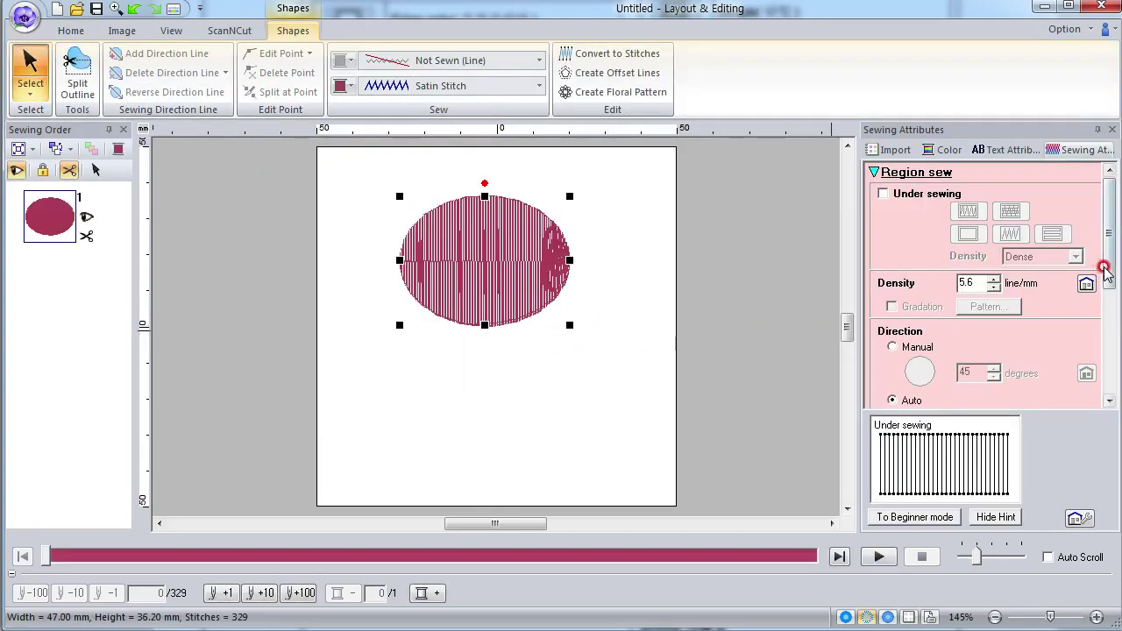
drag(1104, 272, 1106, 329)
click(911, 223)
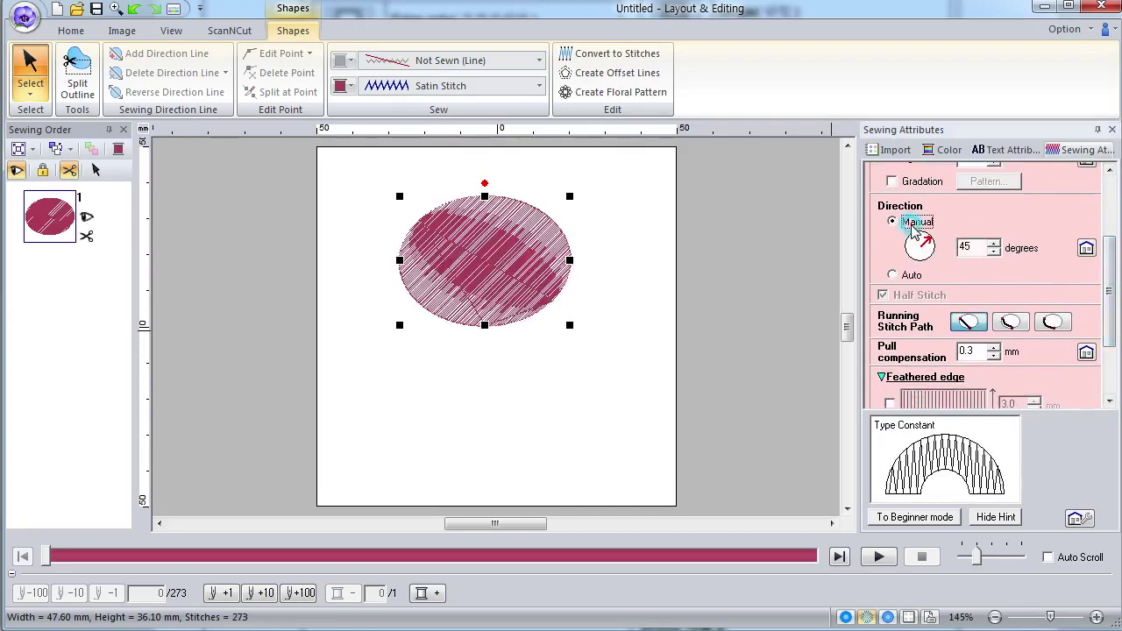
Simulate the ellipse's stitching to examine the straight running stitch path between its entry and exit points
drag(1110, 273, 1110, 291)
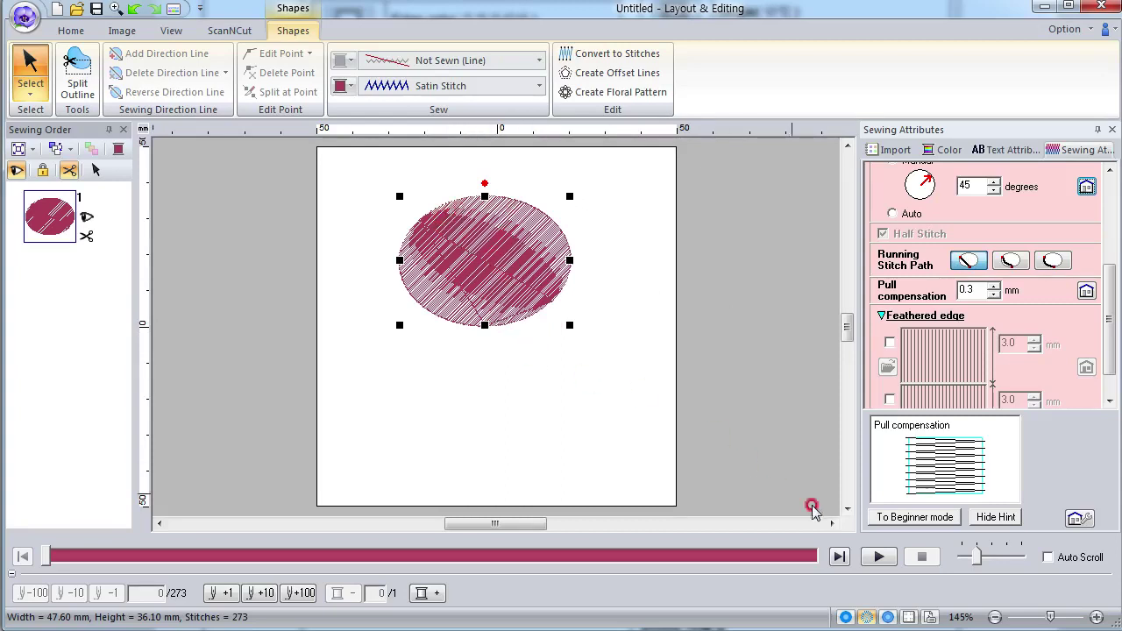
click(879, 556)
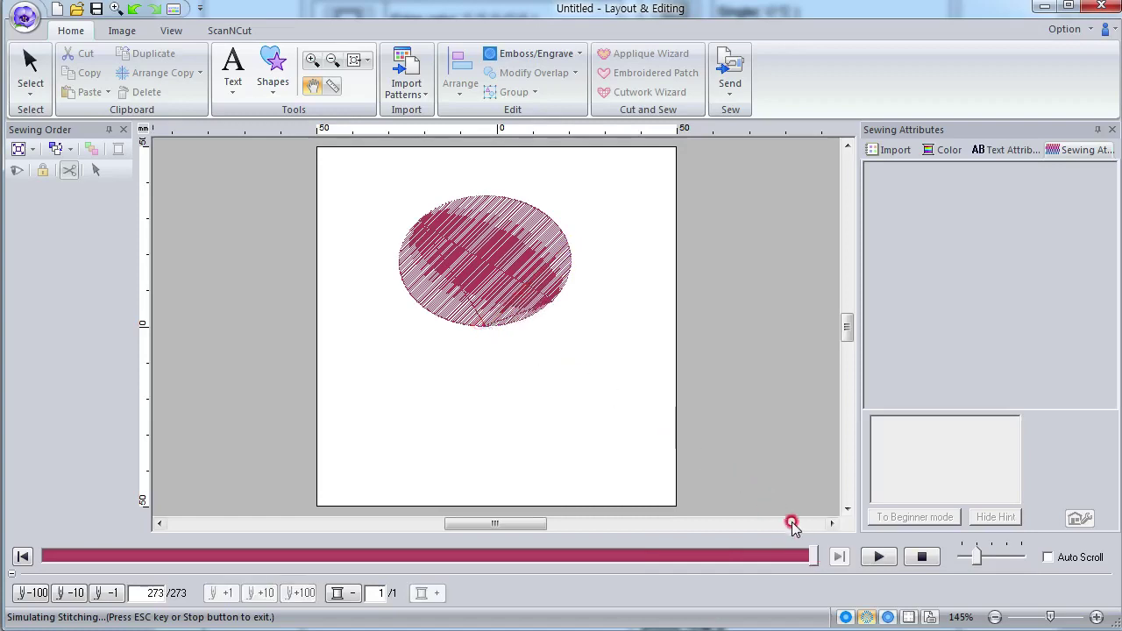
click(922, 556)
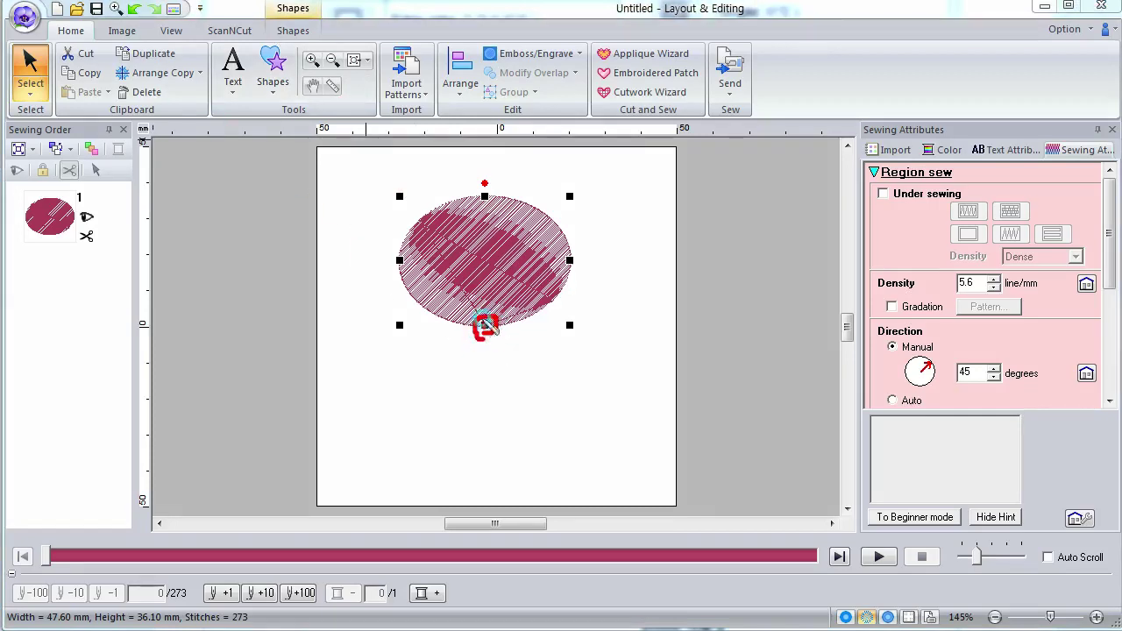
mouse_move(484, 324)
mouse_down()
mouse_move(427, 212)
mouse_move(421, 231)
mouse_move(460, 207)
mouse_move(430, 272)
mouse_move(497, 273)
mouse_move(505, 333)
mouse_up()
mouse_move(559, 296)
mouse_down()
mouse_move(525, 315)
mouse_move(521, 304)
mouse_move(478, 325)
mouse_up()
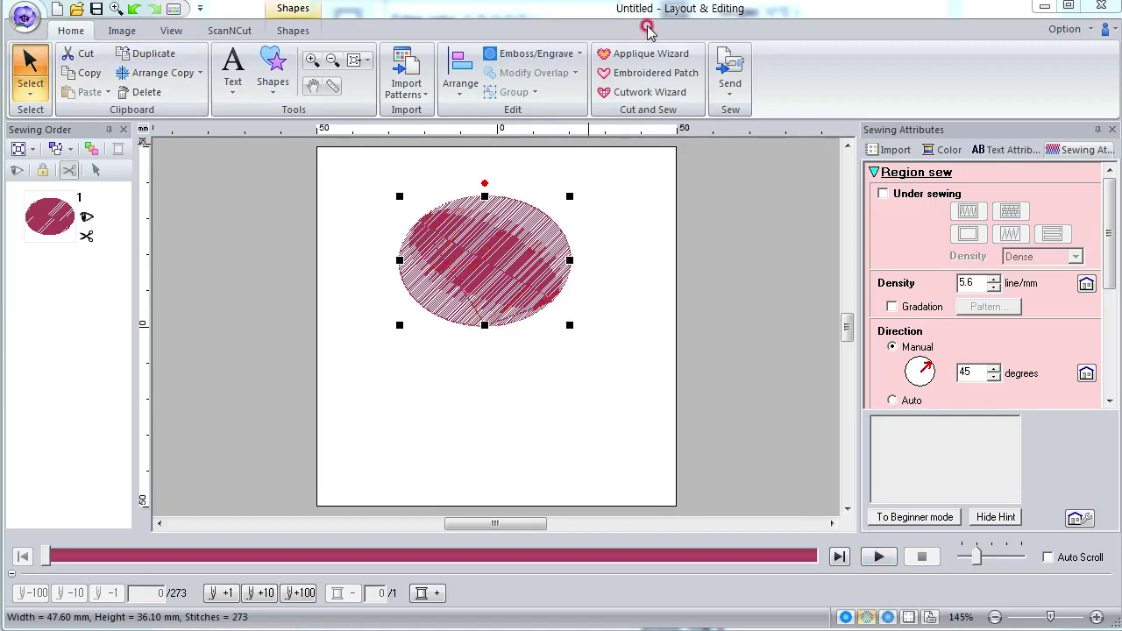
Alternate the ellipse's Running Stitch Path between the straight and inside-the-outline options, ending on inside the outline
drag(1112, 265, 1113, 331)
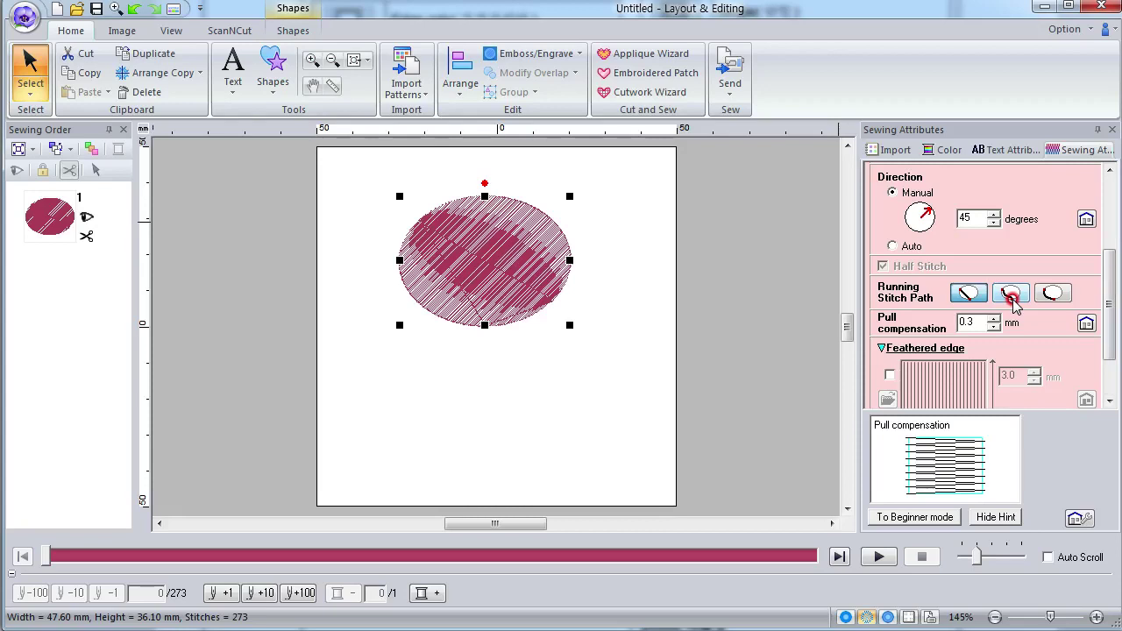
click(1009, 295)
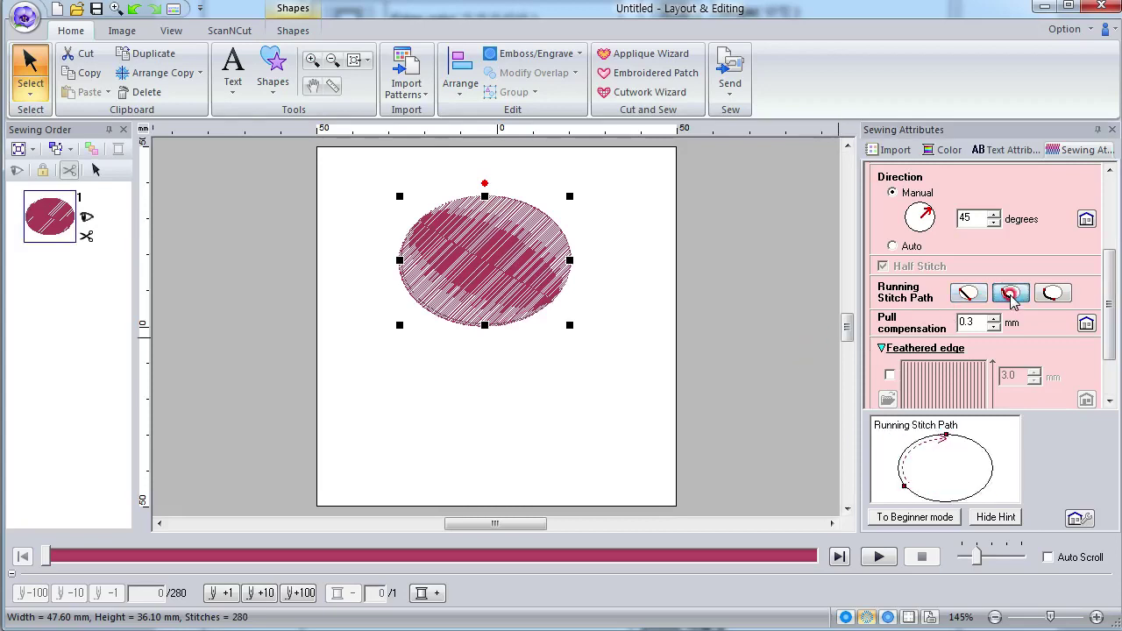
click(977, 296)
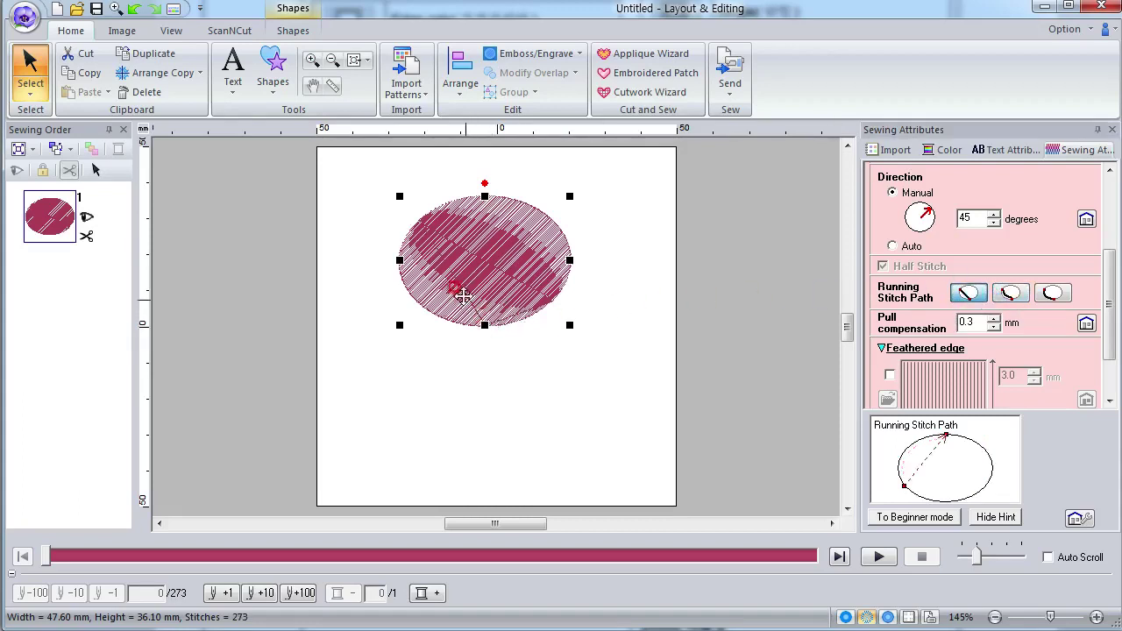
click(1009, 295)
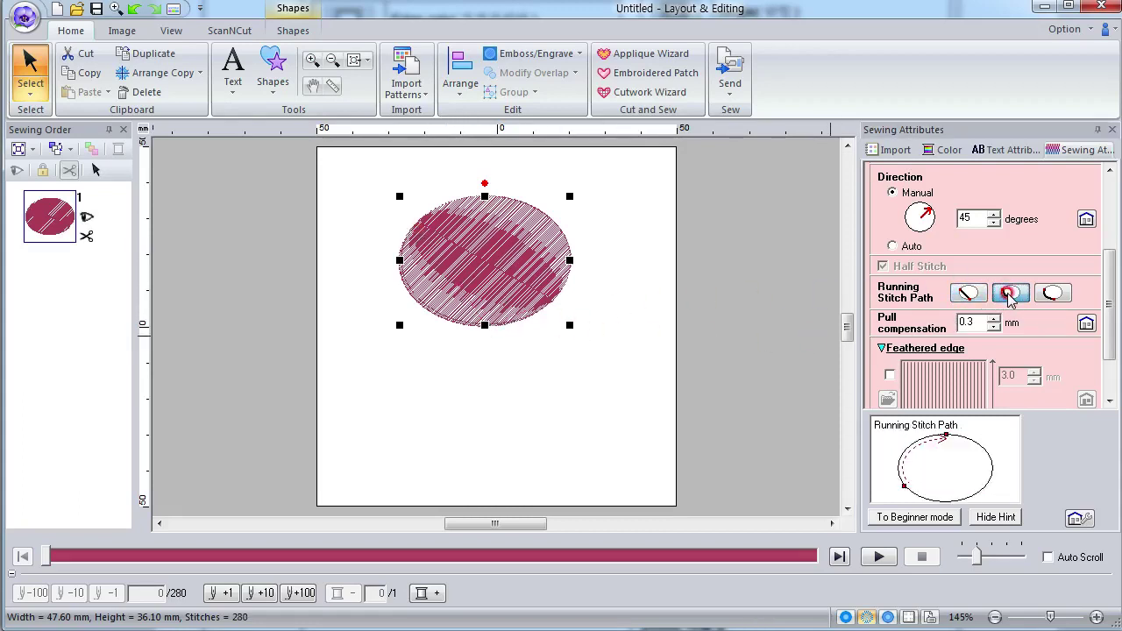
click(973, 295)
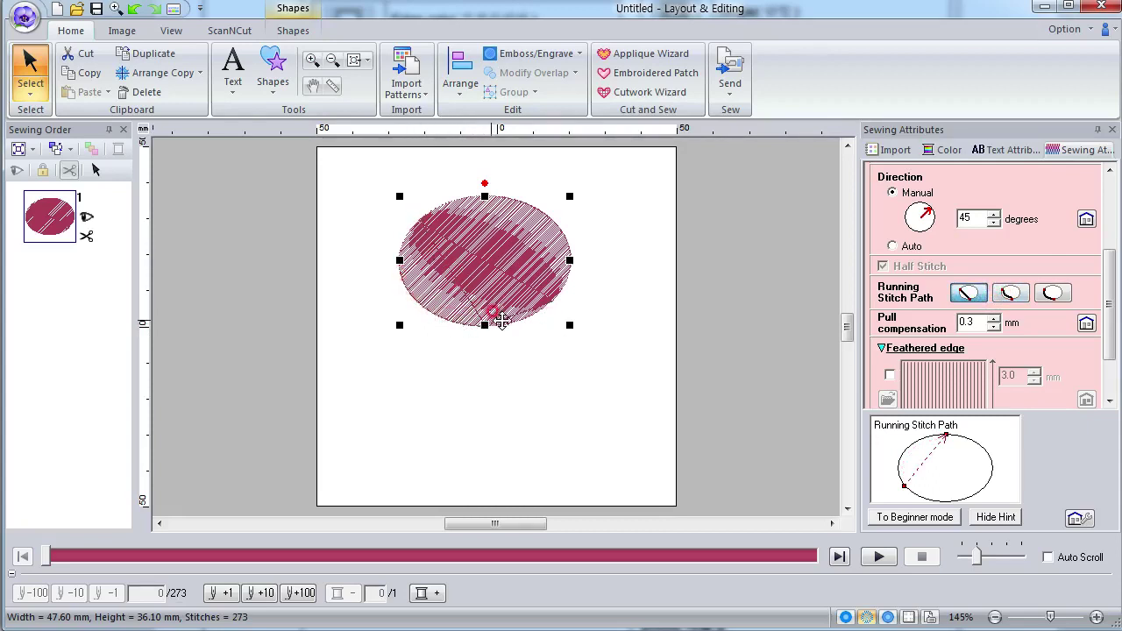
click(1008, 293)
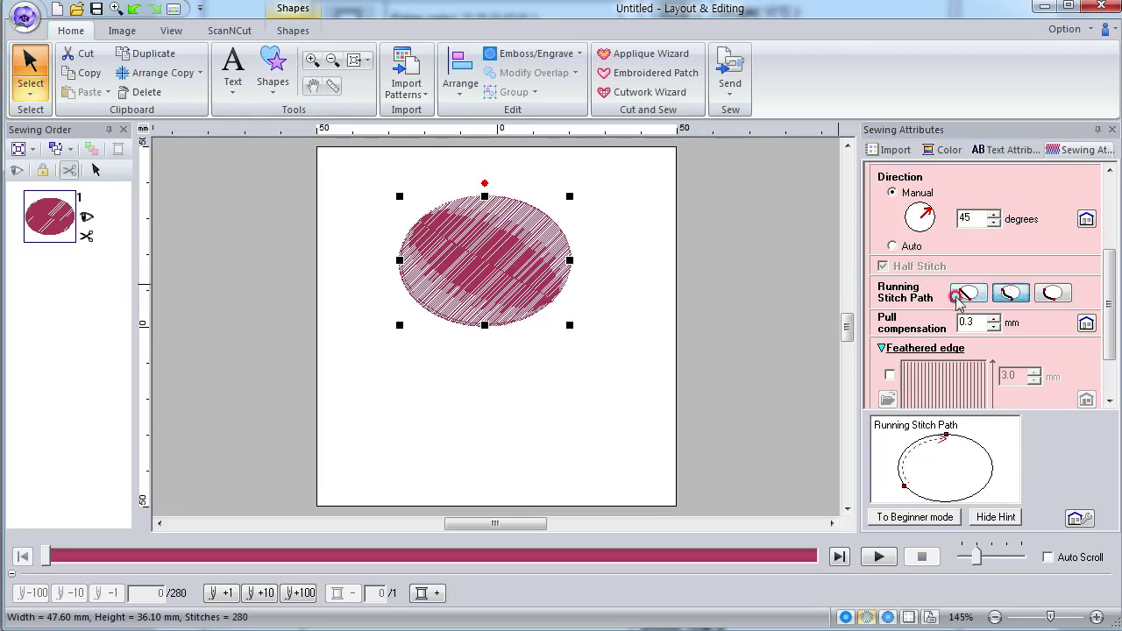
Simulate the ellipse's stitching with the running stitch path following just inside the outline
mouse_move(484, 327)
mouse_down()
mouse_move(404, 270)
mouse_move(426, 221)
mouse_move(470, 275)
mouse_up()
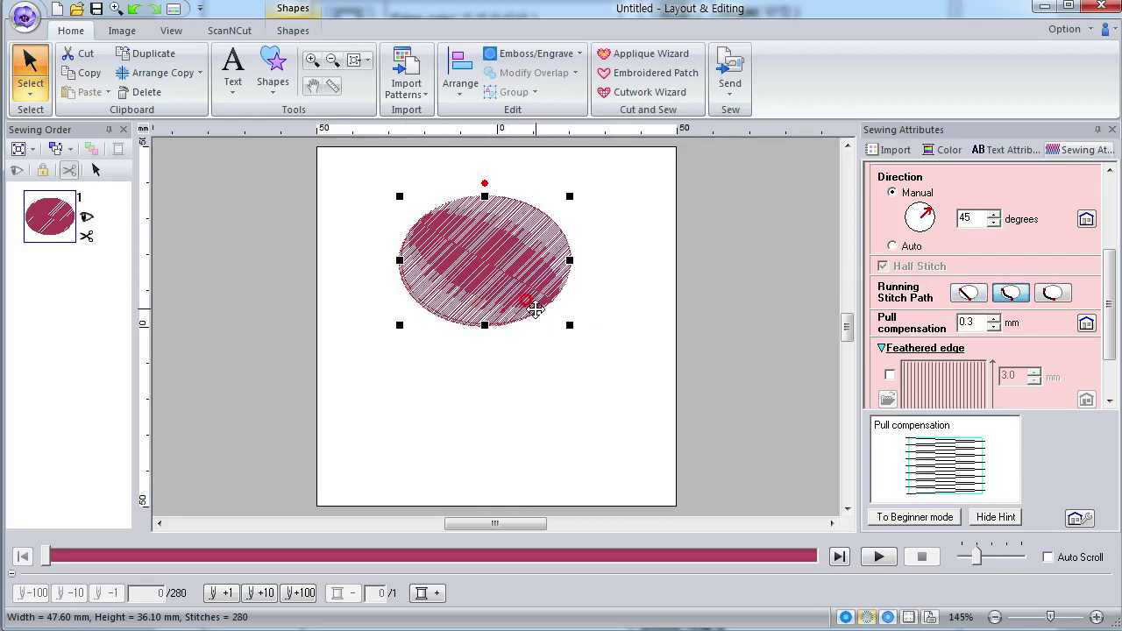
drag(535, 308, 553, 316)
click(865, 559)
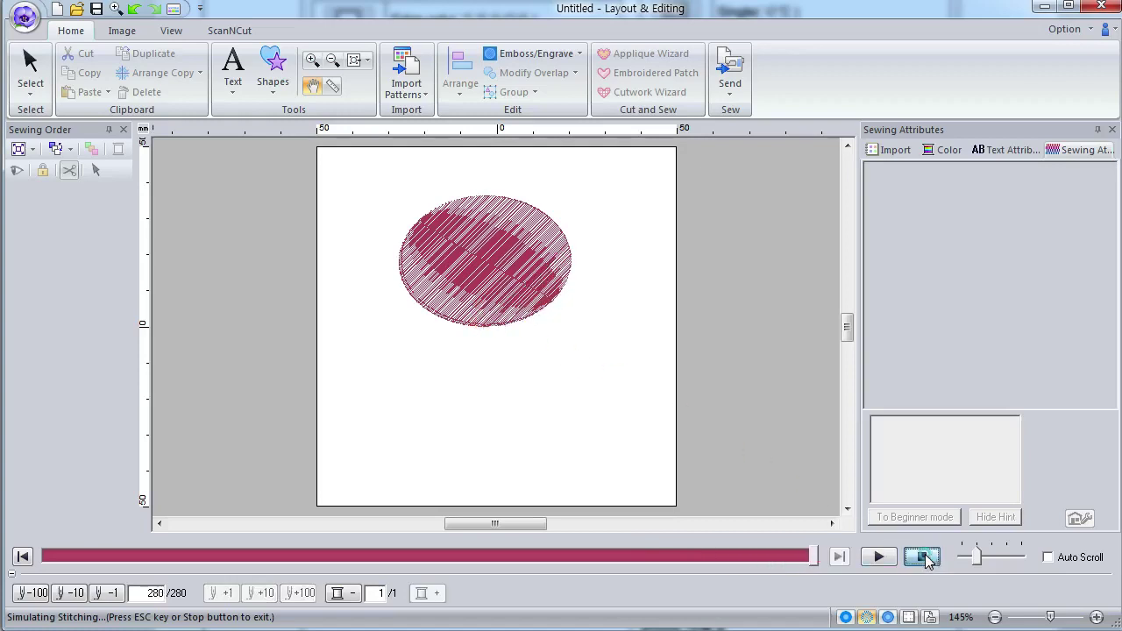
click(923, 557)
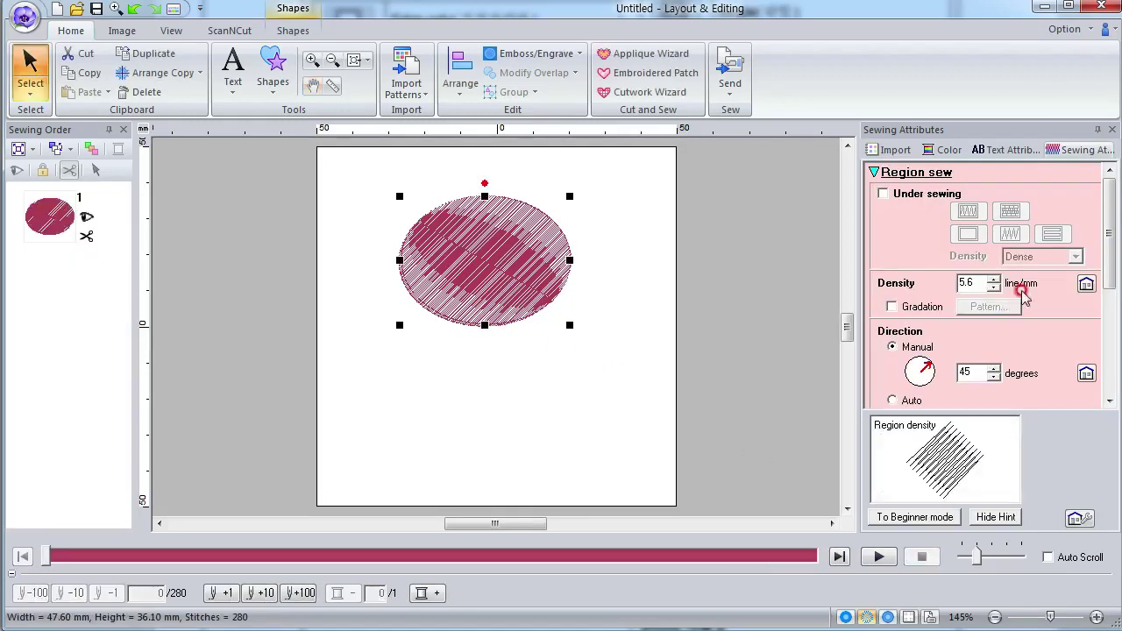
Set the ellipse's Running Stitch Path to the option along the outline and simulate its stitching
drag(1110, 268, 1107, 346)
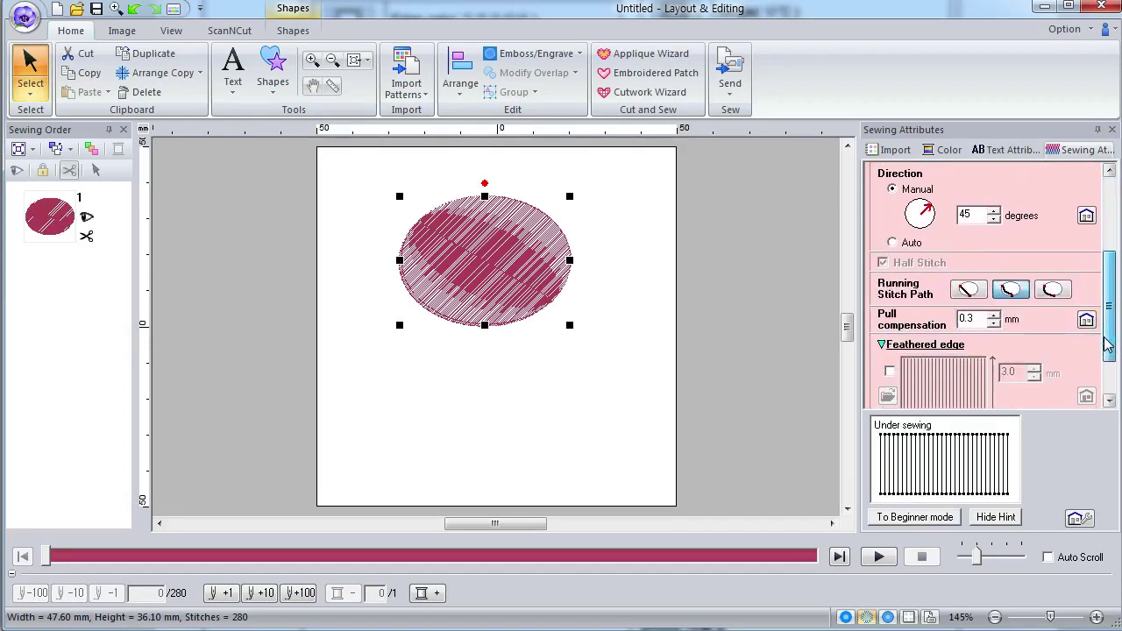
click(1051, 291)
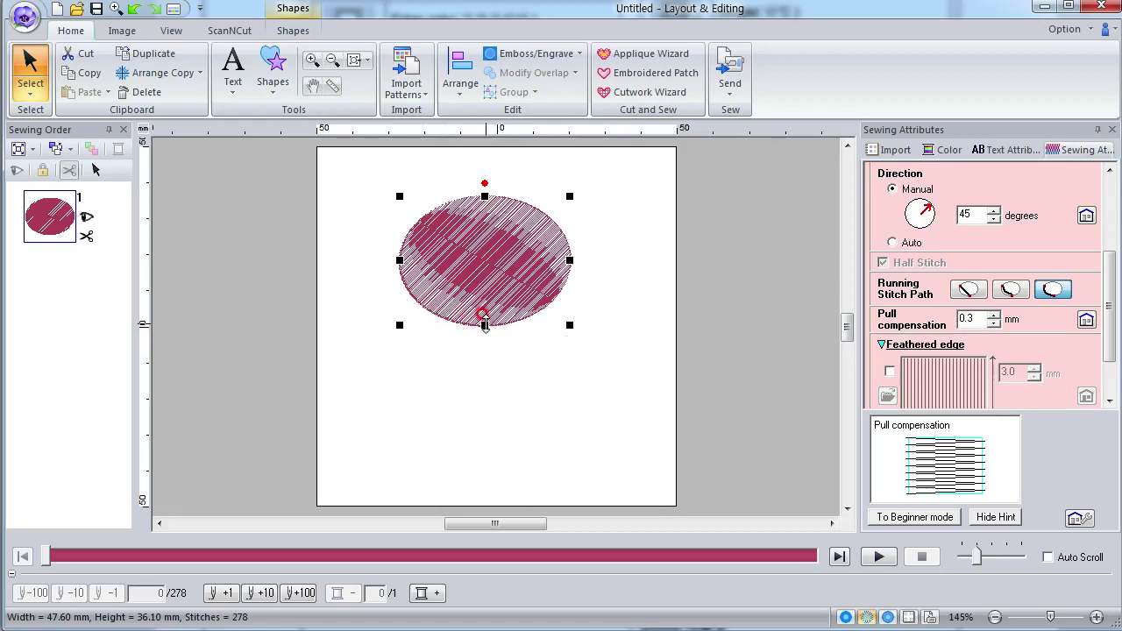
click(885, 559)
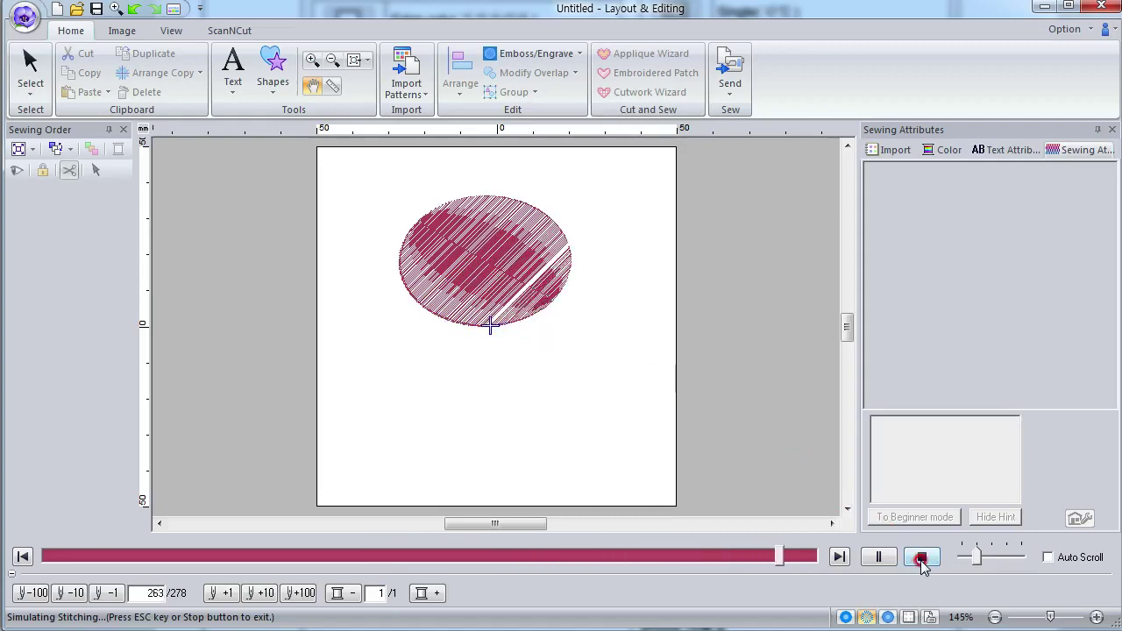
click(922, 558)
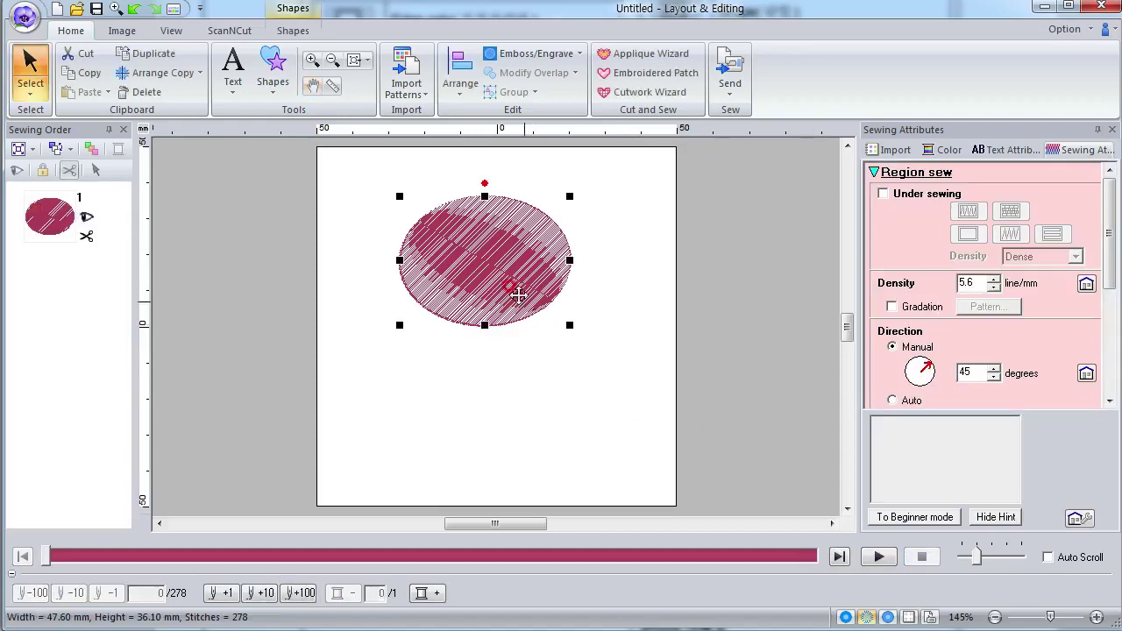
Switch the enlarged ellipse's Running Stitch Path to inside the outline and back to straight, comparing the connecting stitches
scroll(503, 332, up, 4)
scroll(490, 324, down, 2)
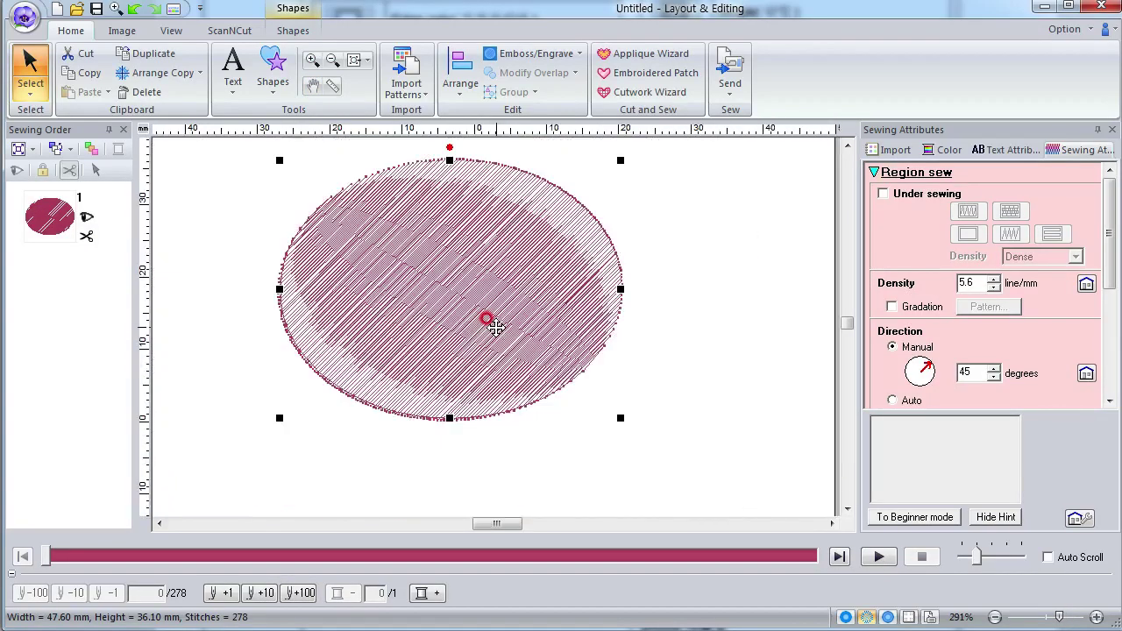
drag(1110, 271, 1109, 338)
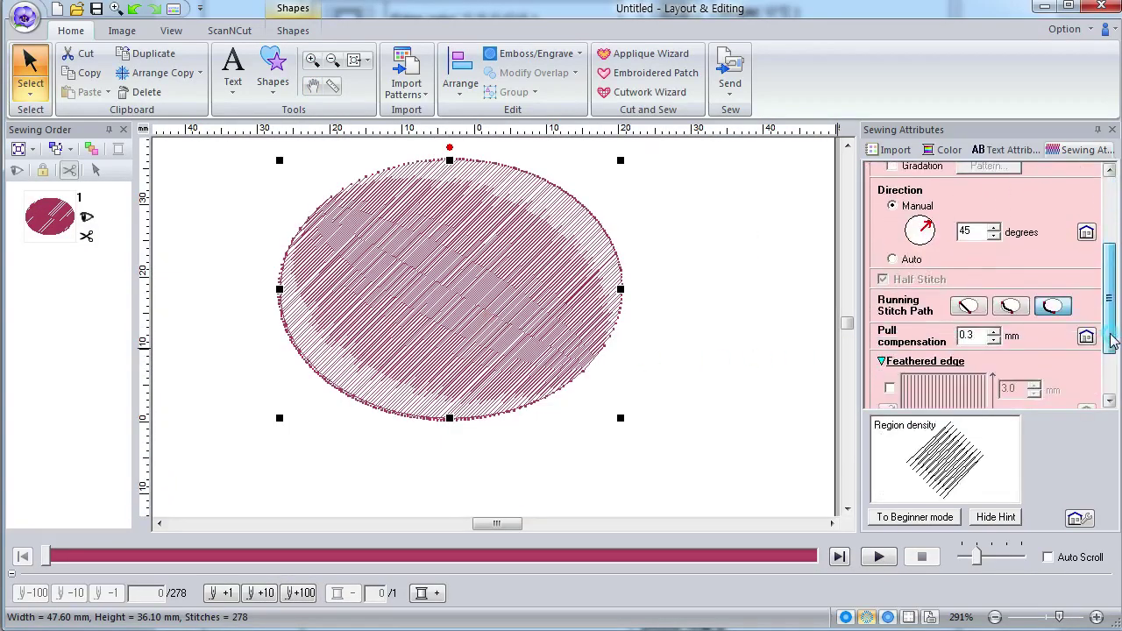
click(1018, 309)
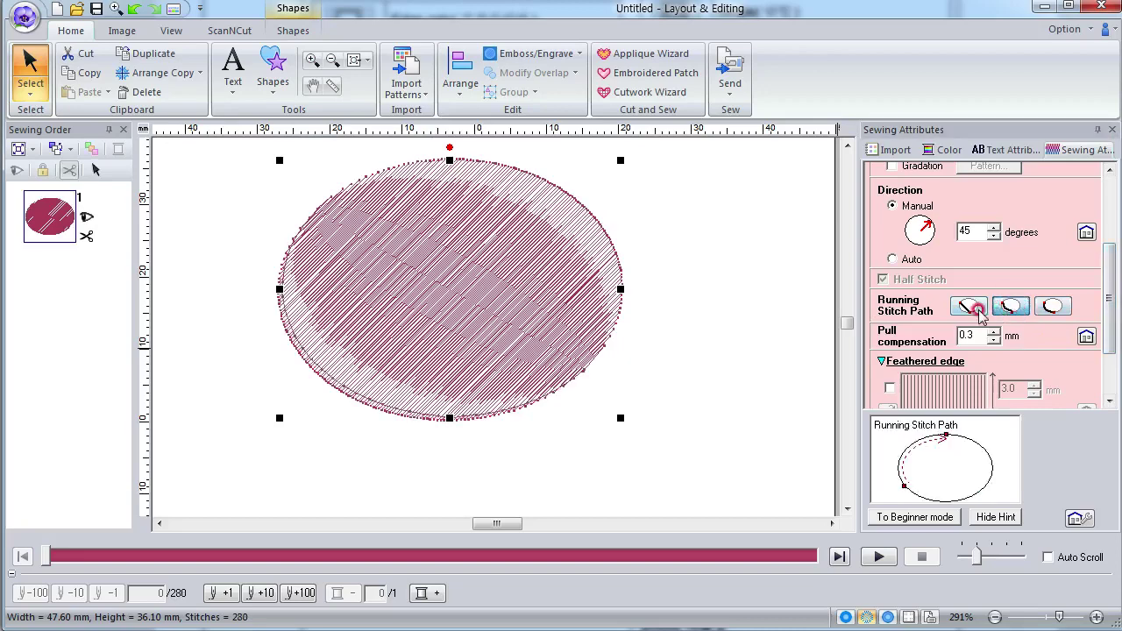
click(977, 311)
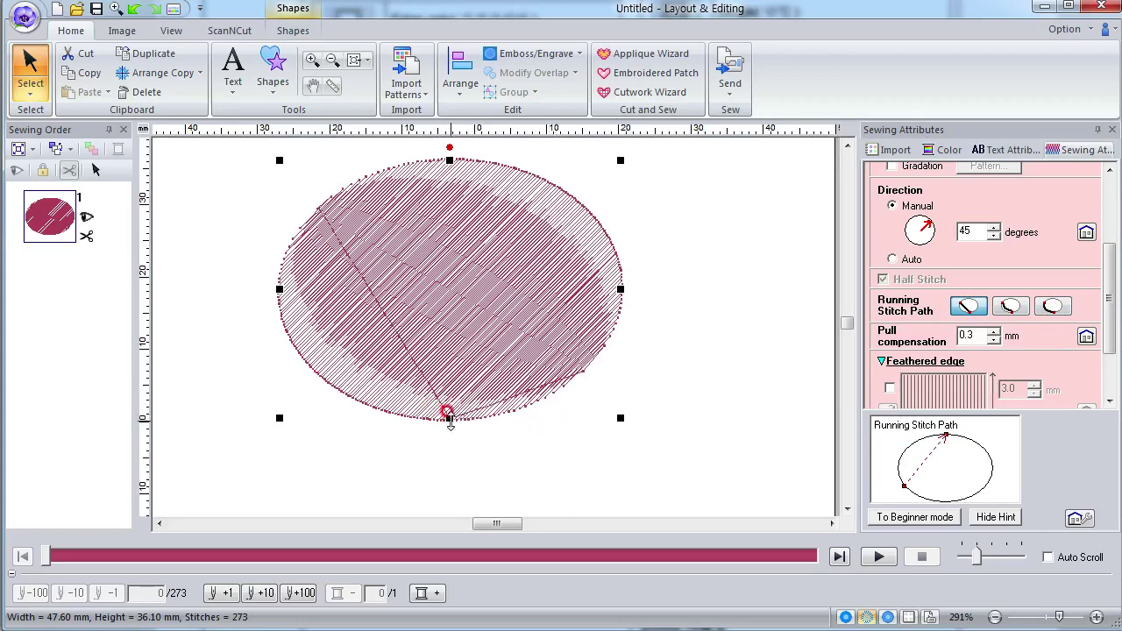
mouse_move(456, 428)
mouse_down()
mouse_move(443, 416)
mouse_move(452, 339)
mouse_move(364, 254)
mouse_up()
Using Select Entry/Exit Points, move entry point R1 to the ellipse's upper-left edge and exit point R2 to its lower-right edge
click(30, 86)
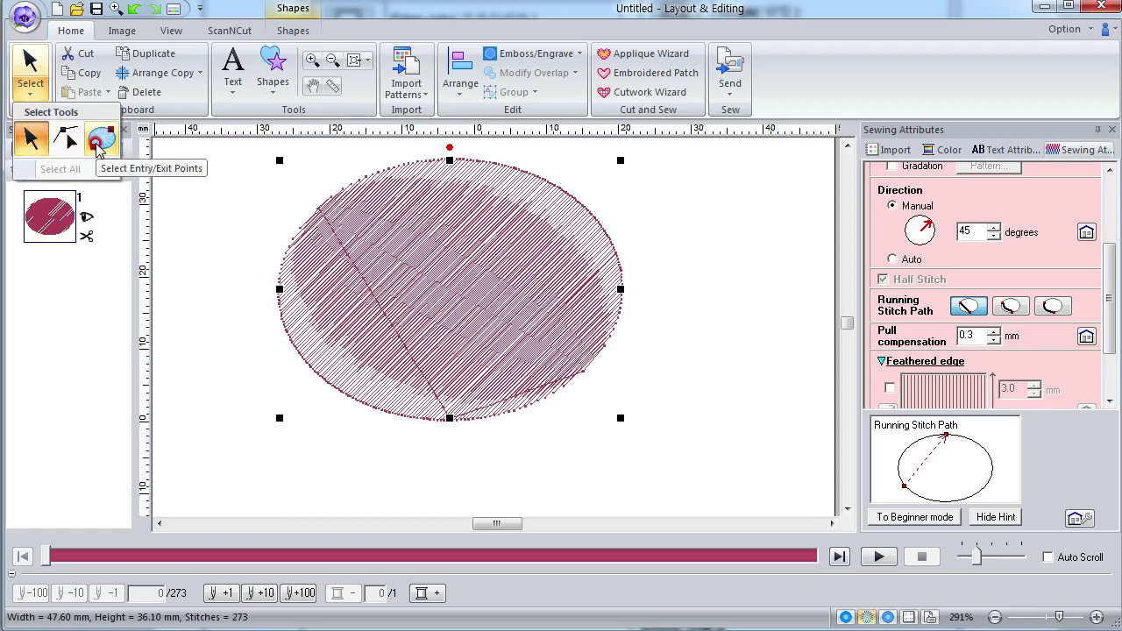
click(98, 144)
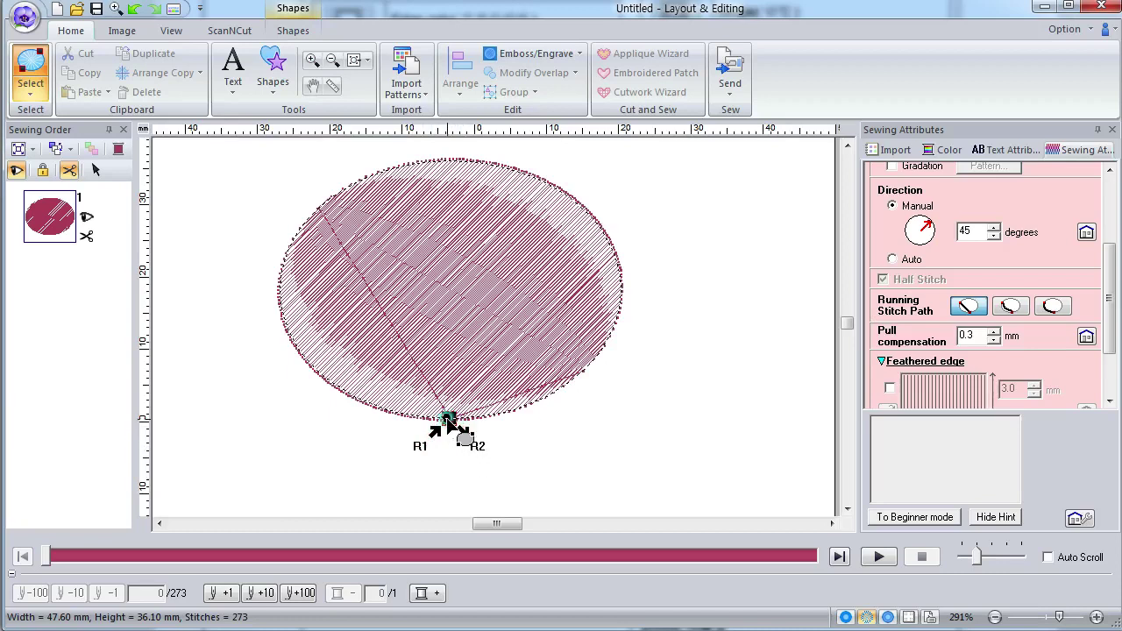
drag(446, 420, 406, 415)
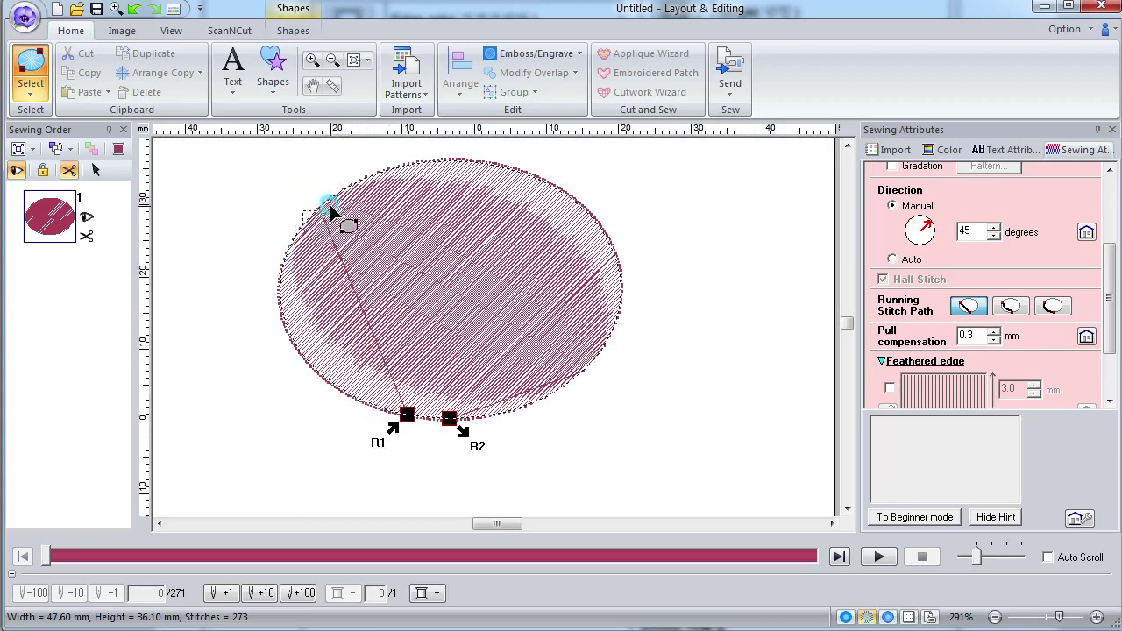
drag(331, 213, 329, 210)
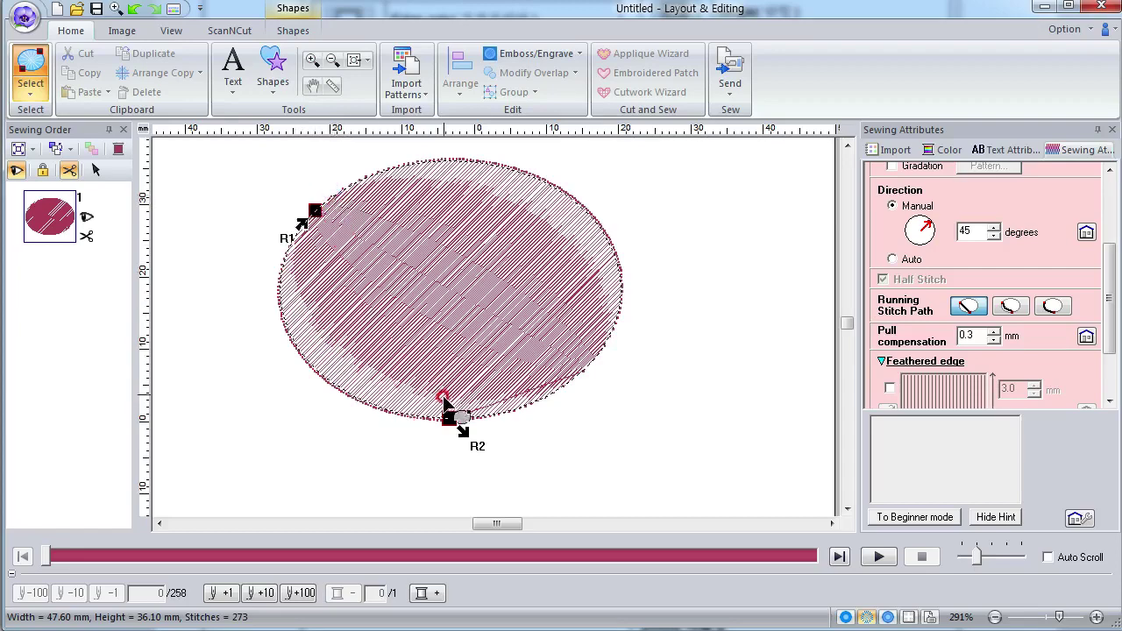
mouse_move(445, 403)
mouse_down()
mouse_move(458, 419)
mouse_move(588, 374)
mouse_move(611, 421)
mouse_move(625, 426)
mouse_move(944, 315)
mouse_up()
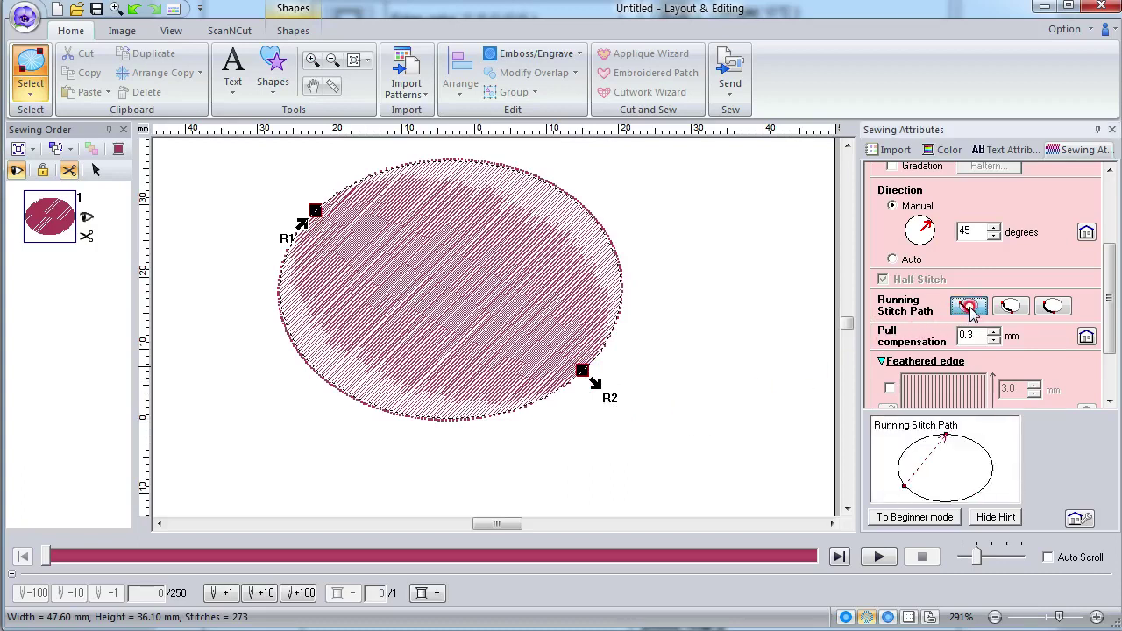
Simulate the ellipse's straight running stitch path, and try exit point R2 at the far right edge before returning it to the lower-right edge
click(869, 557)
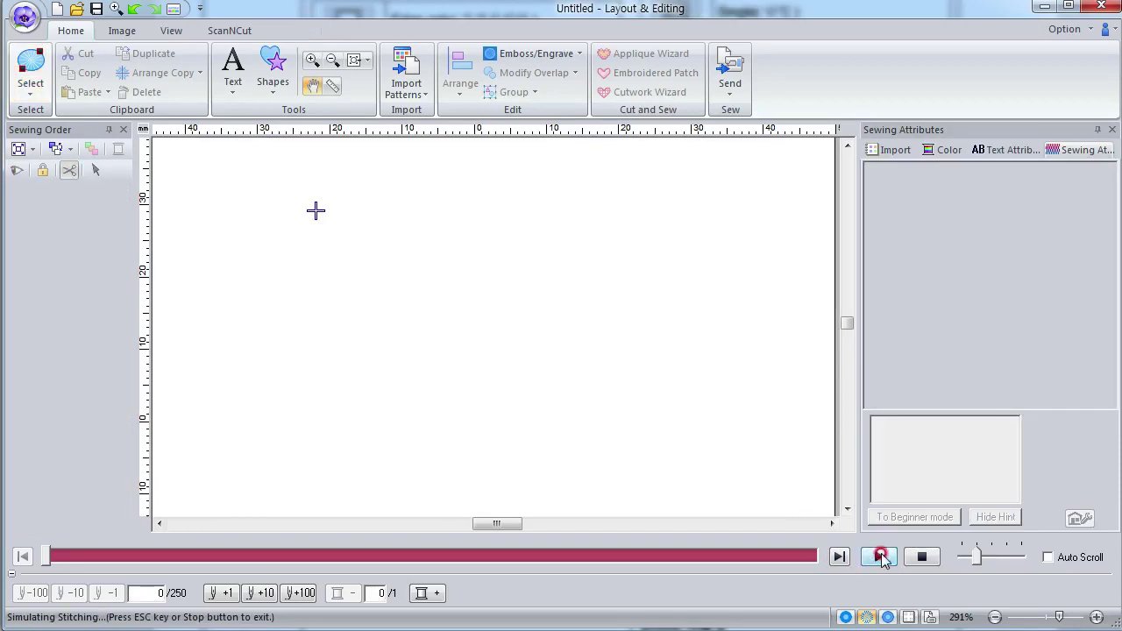
click(880, 558)
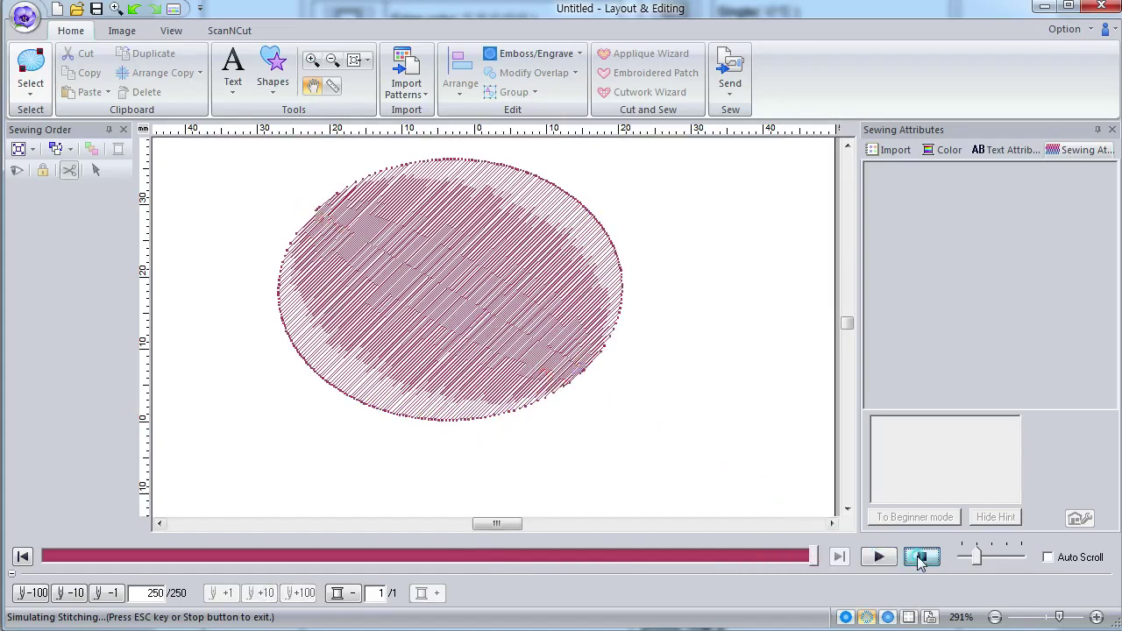
click(921, 556)
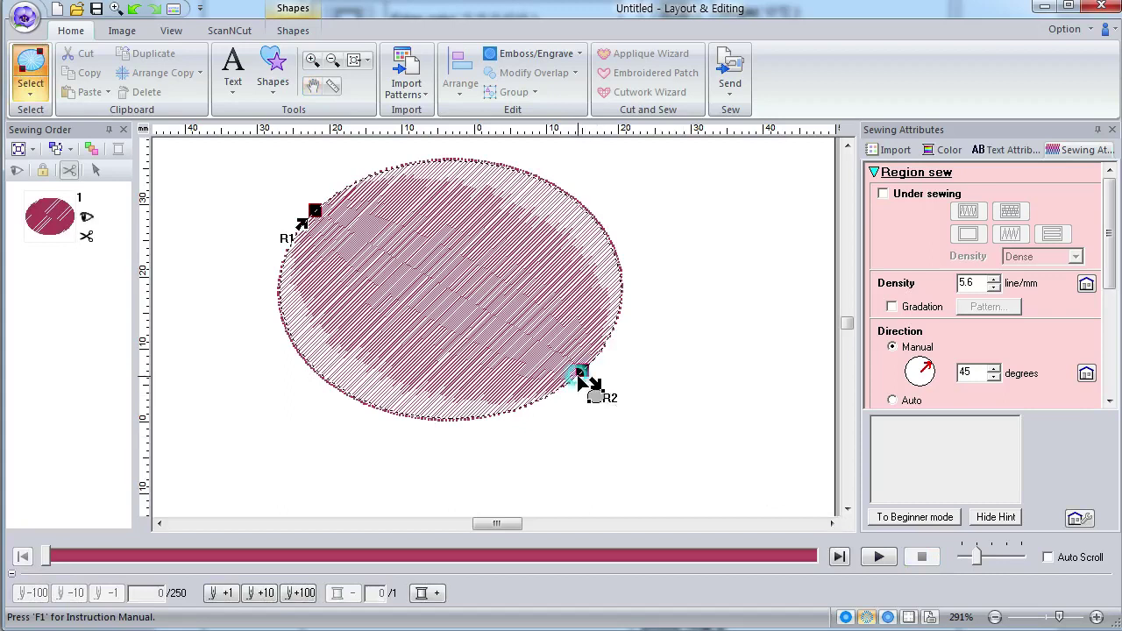
click(617, 286)
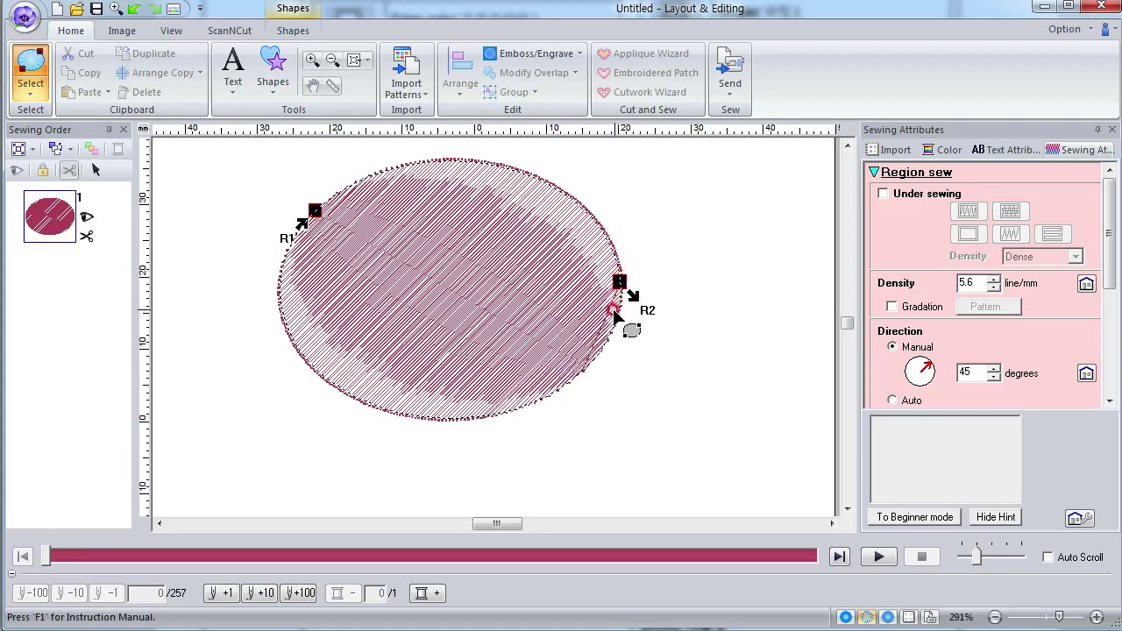
click(588, 371)
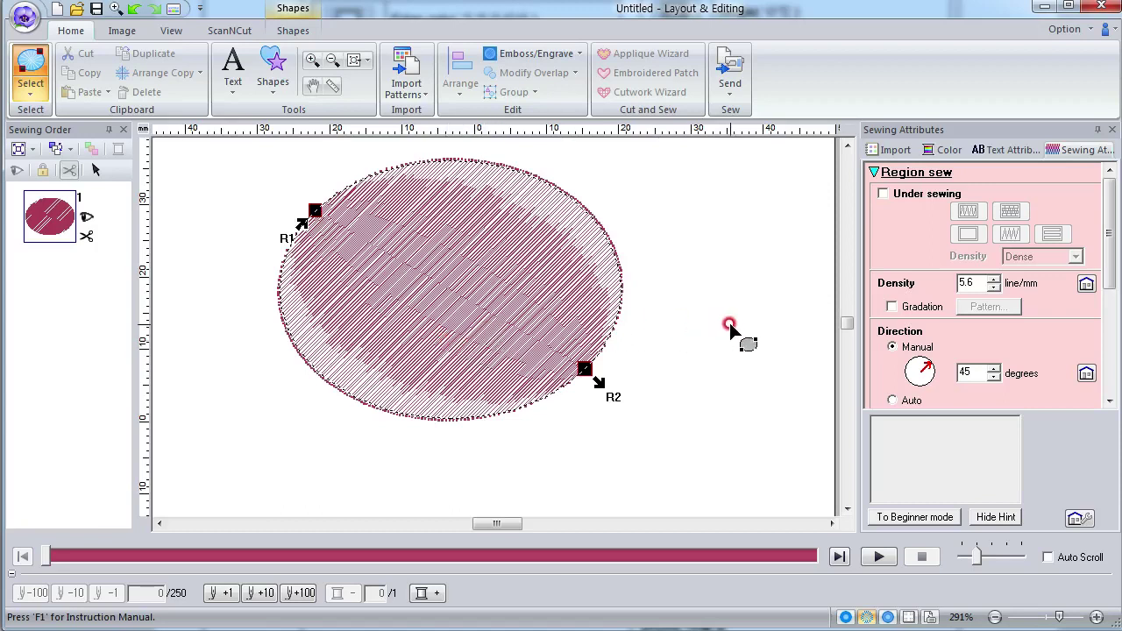
Select the ellipse, raise its pull compensation to 2.0 mm and reduce it to 1.4 mm
scroll(991, 289, down, 4)
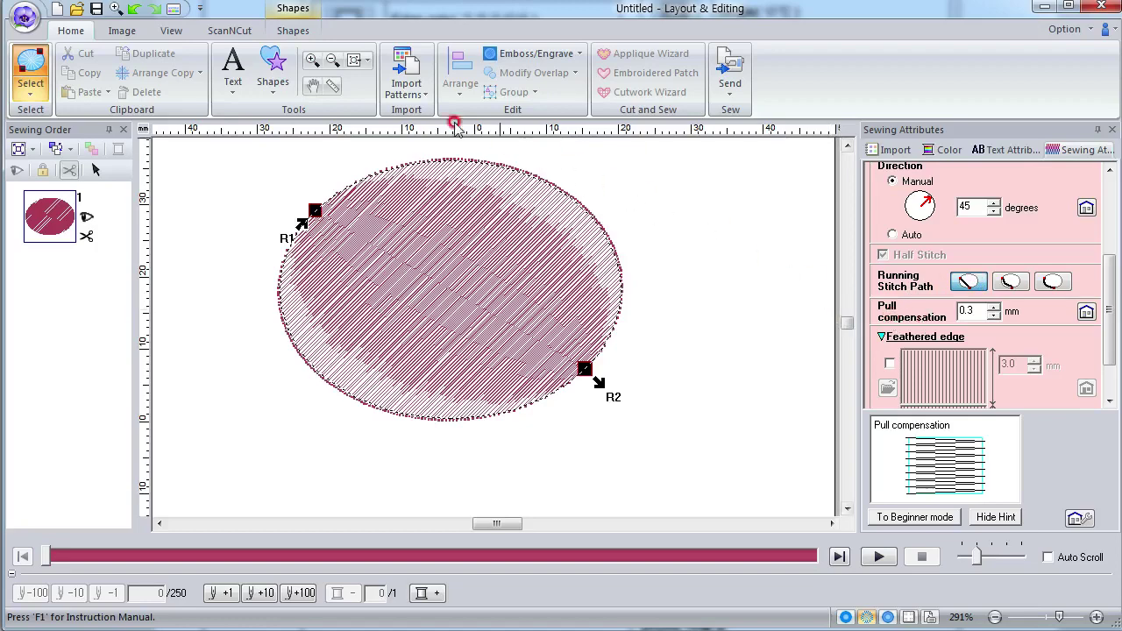
click(293, 31)
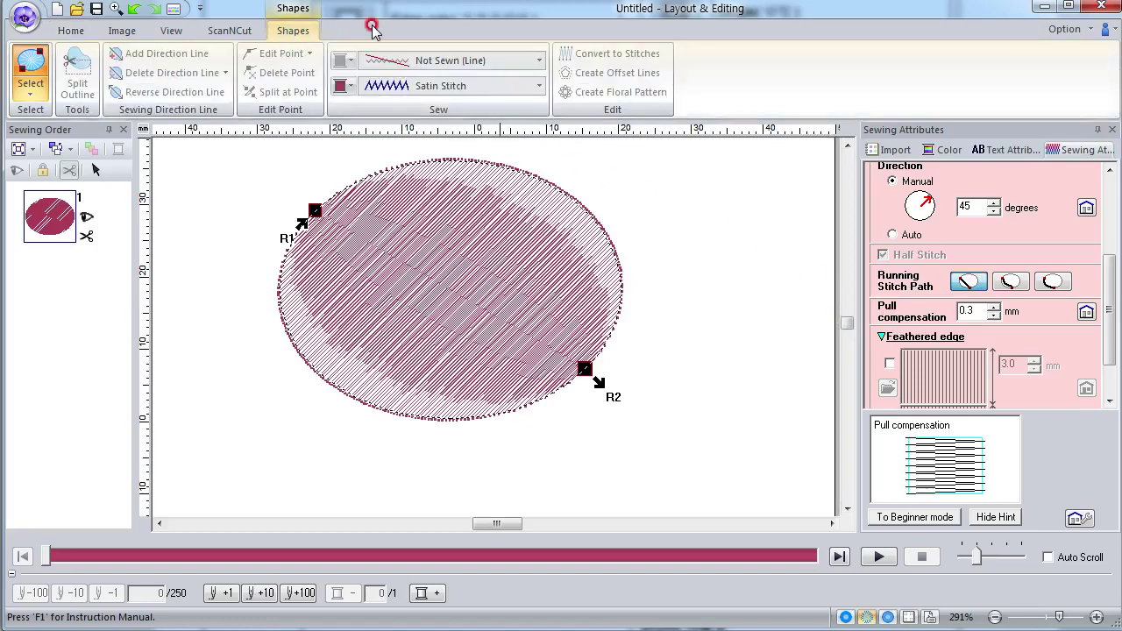
click(979, 312)
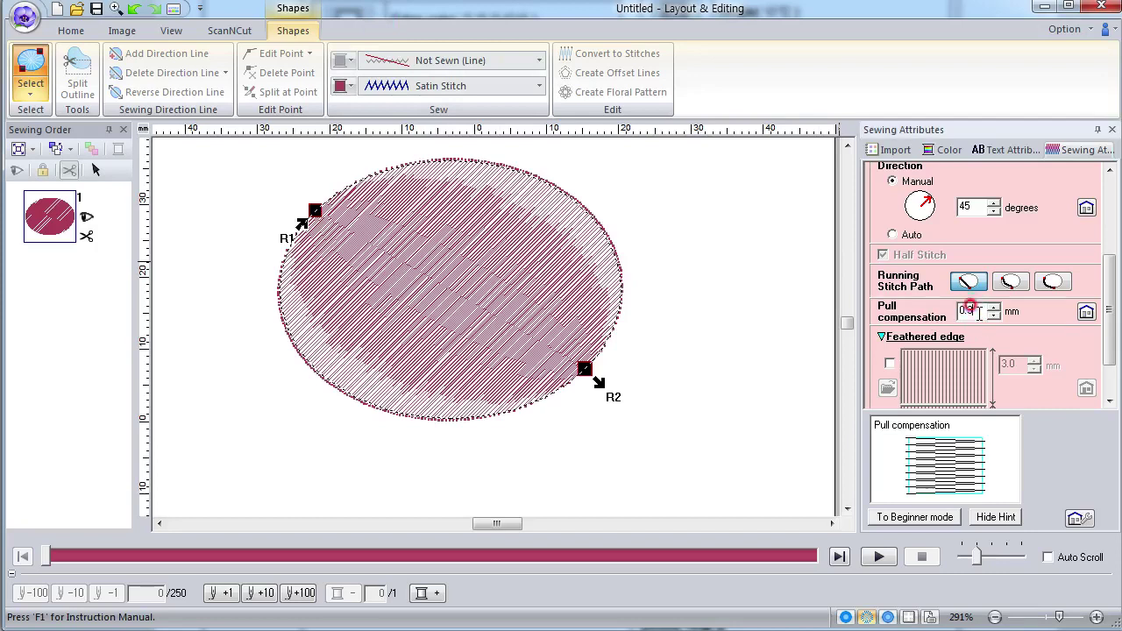
click(30, 92)
click(39, 136)
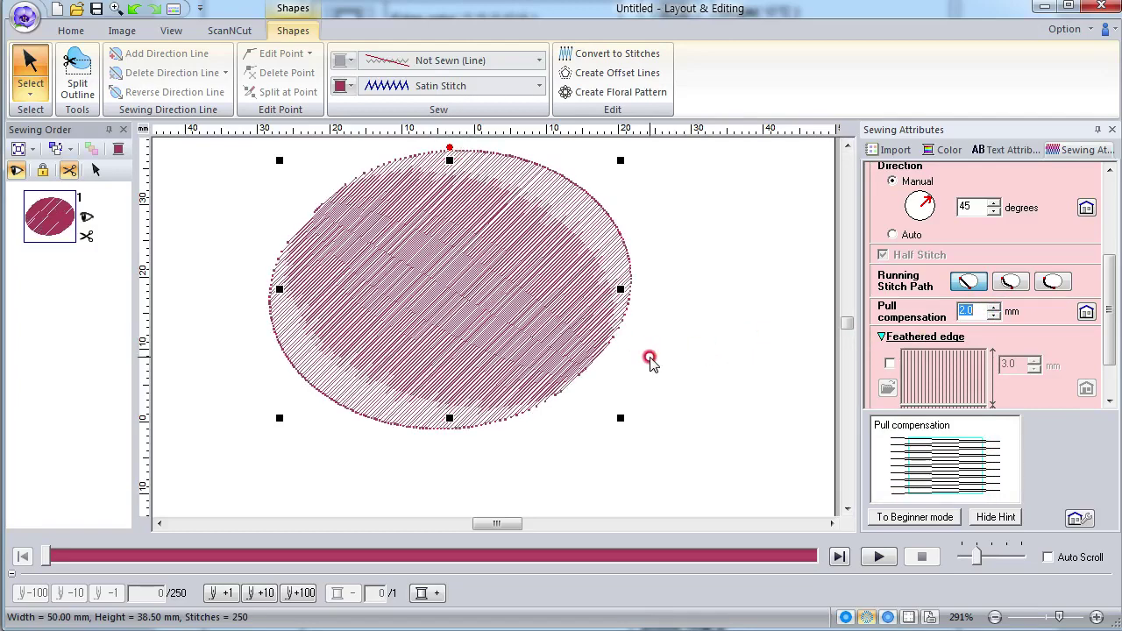
click(994, 315)
click(969, 310)
click(994, 315)
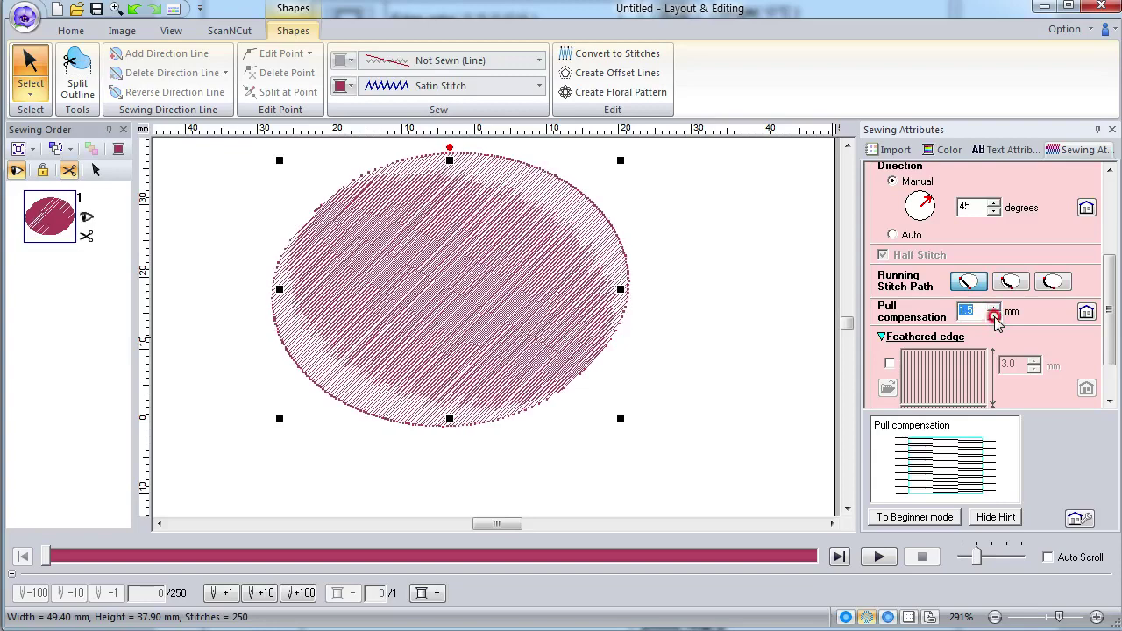
click(989, 316)
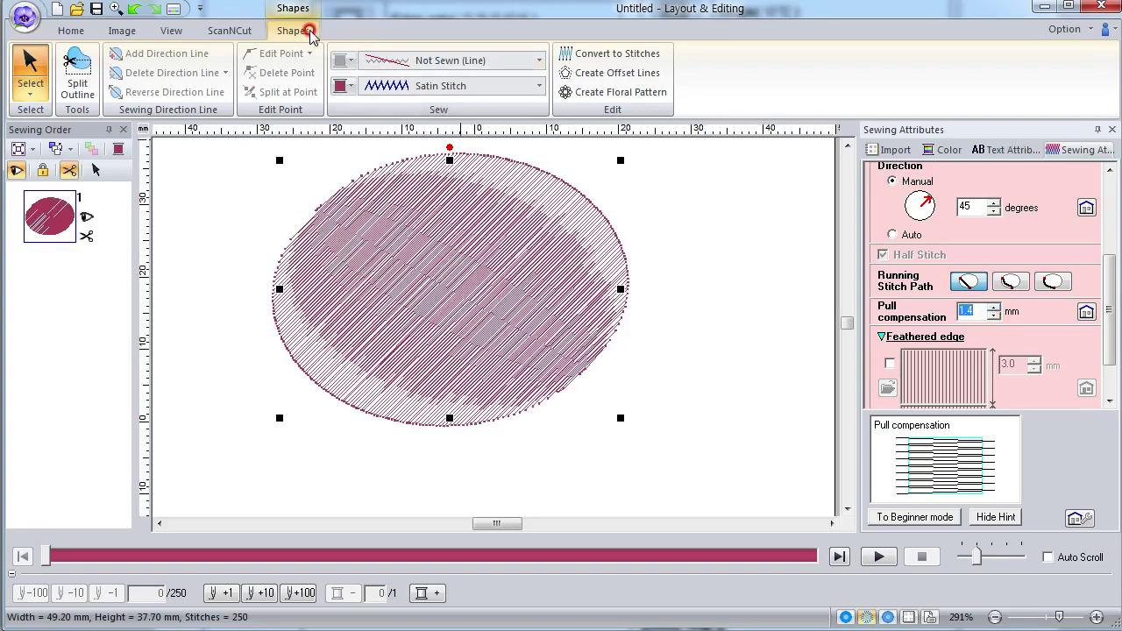
Add a yellow Zigzag Stitch outline to the ellipse and examine how it overlaps the satin fill's lower-right edge
click(408, 60)
click(422, 102)
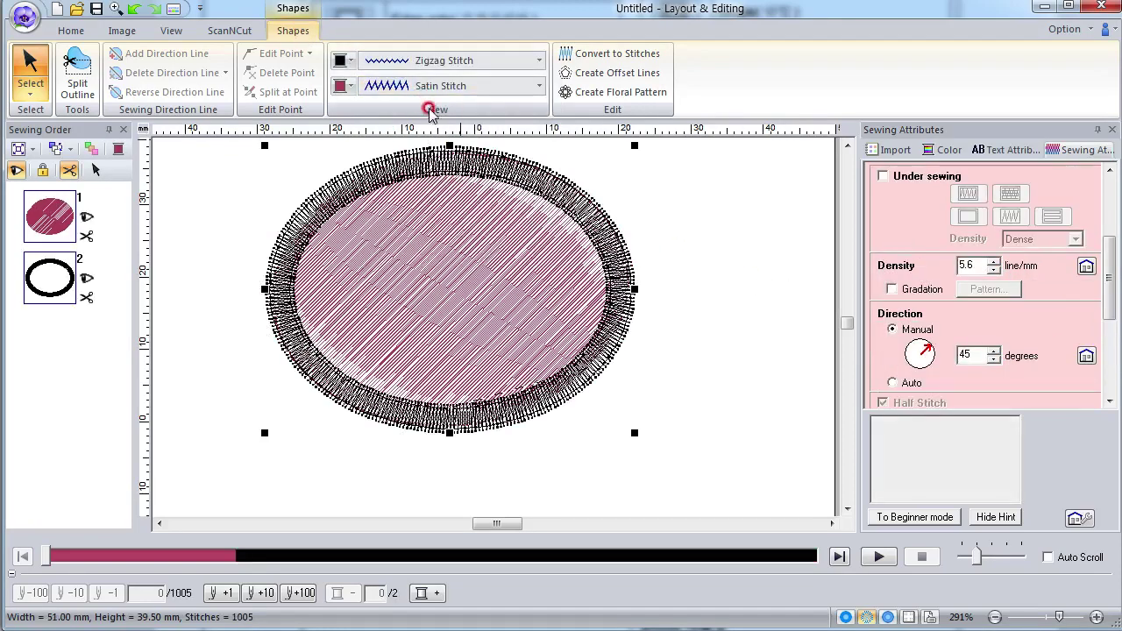
click(344, 61)
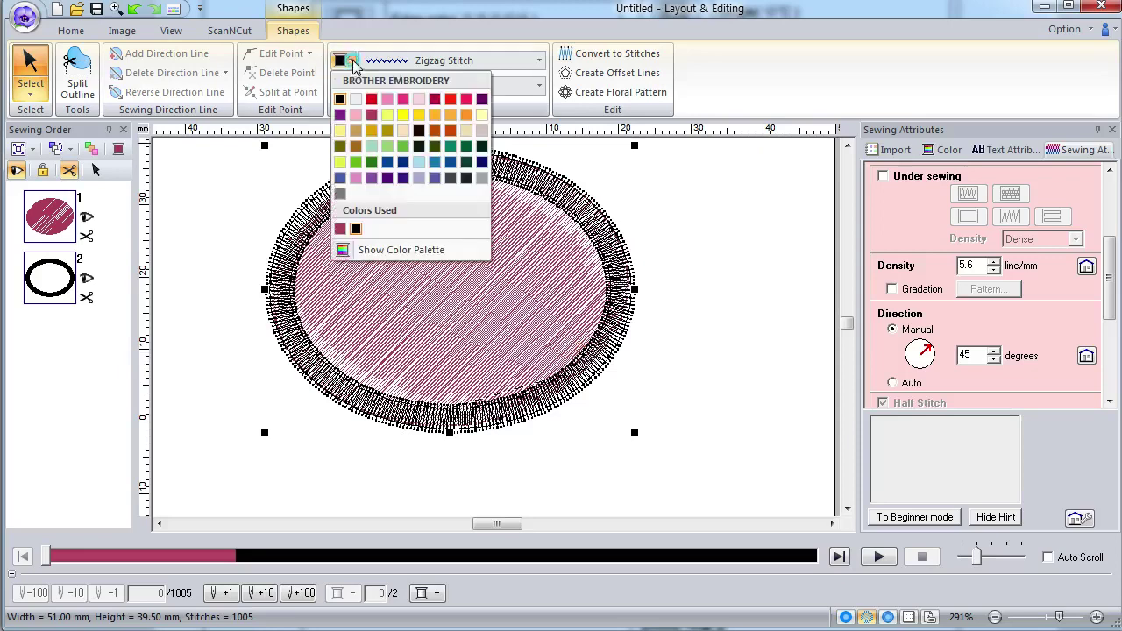
click(376, 107)
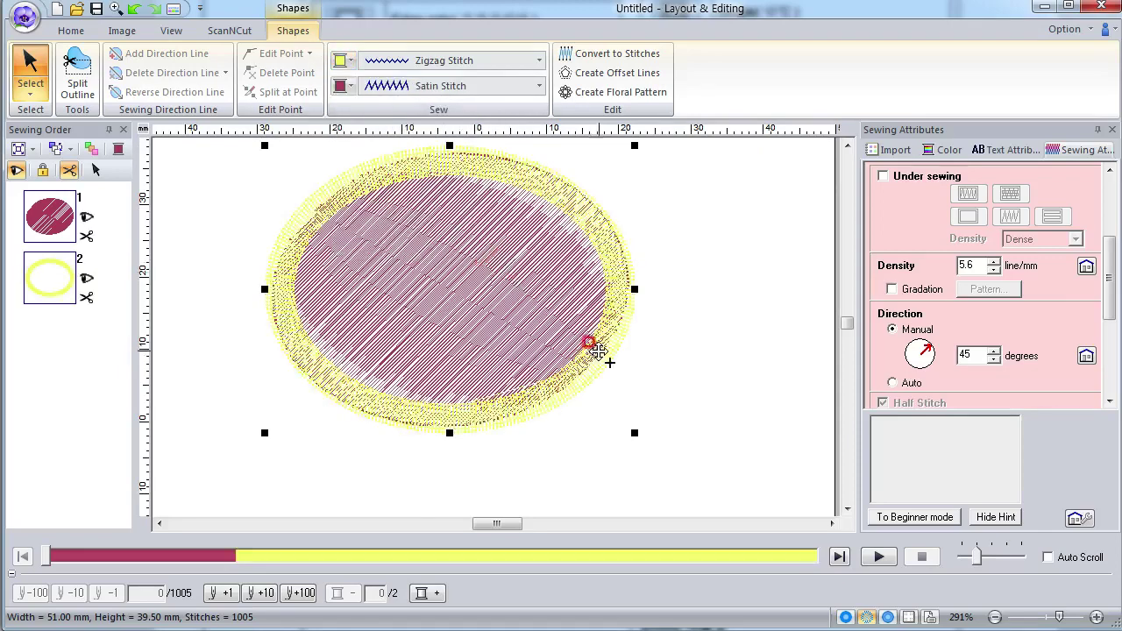
scroll(594, 348, up, 4)
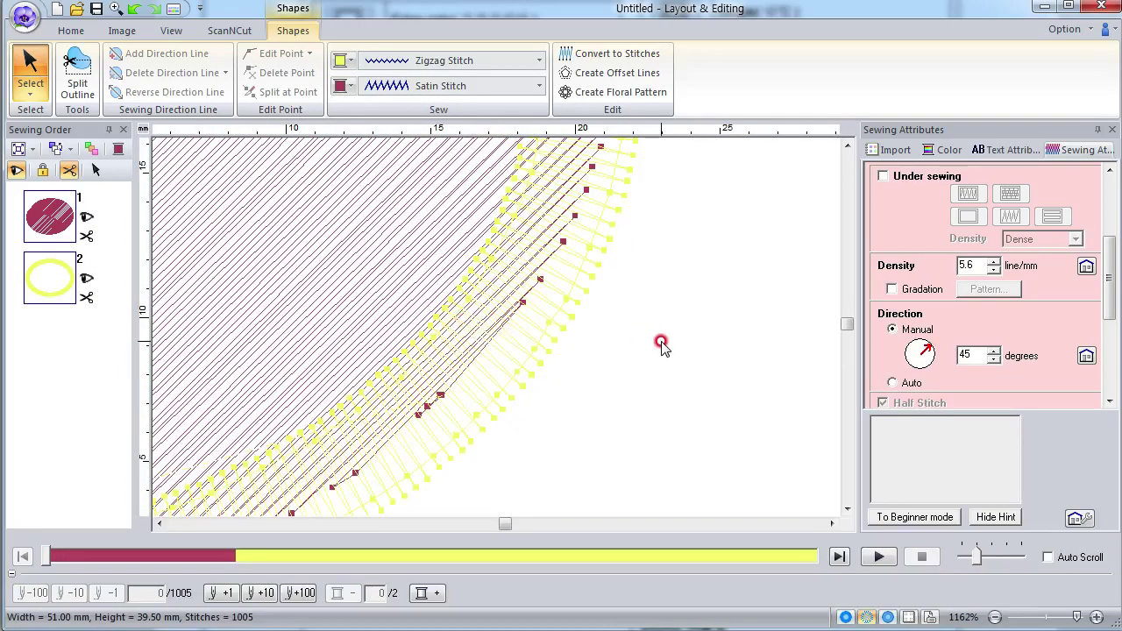
scroll(661, 343, down, 4)
Delete the ellipse and draw a rectangle about 50 mm wide and 34 mm high, including its zigzag outline
key(Delete)
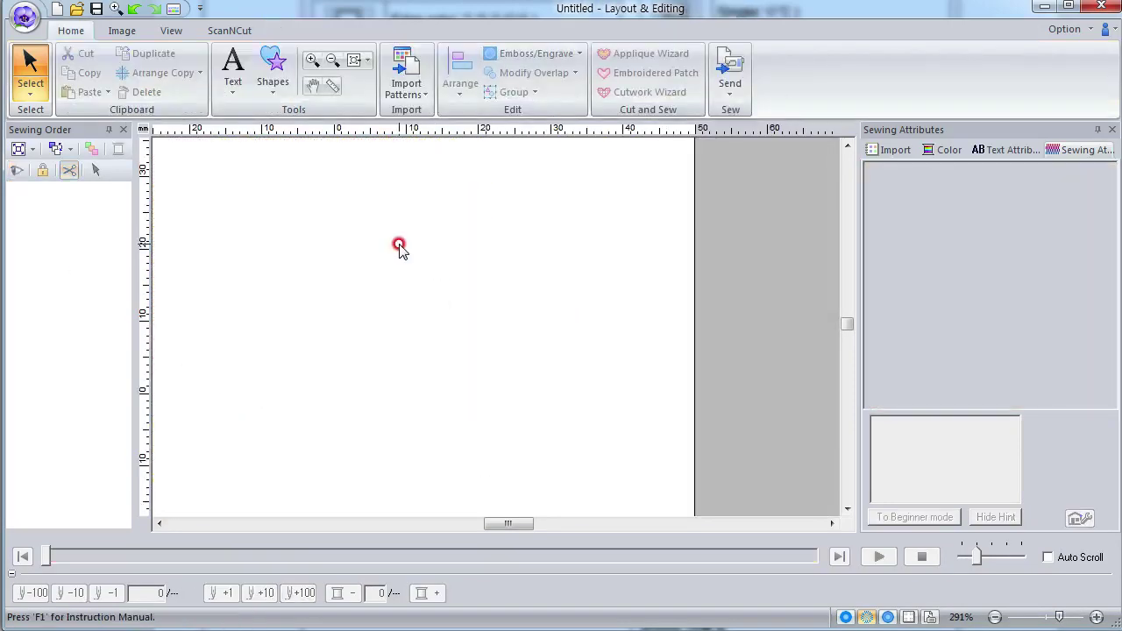
click(272, 88)
click(273, 193)
drag(238, 187, 565, 393)
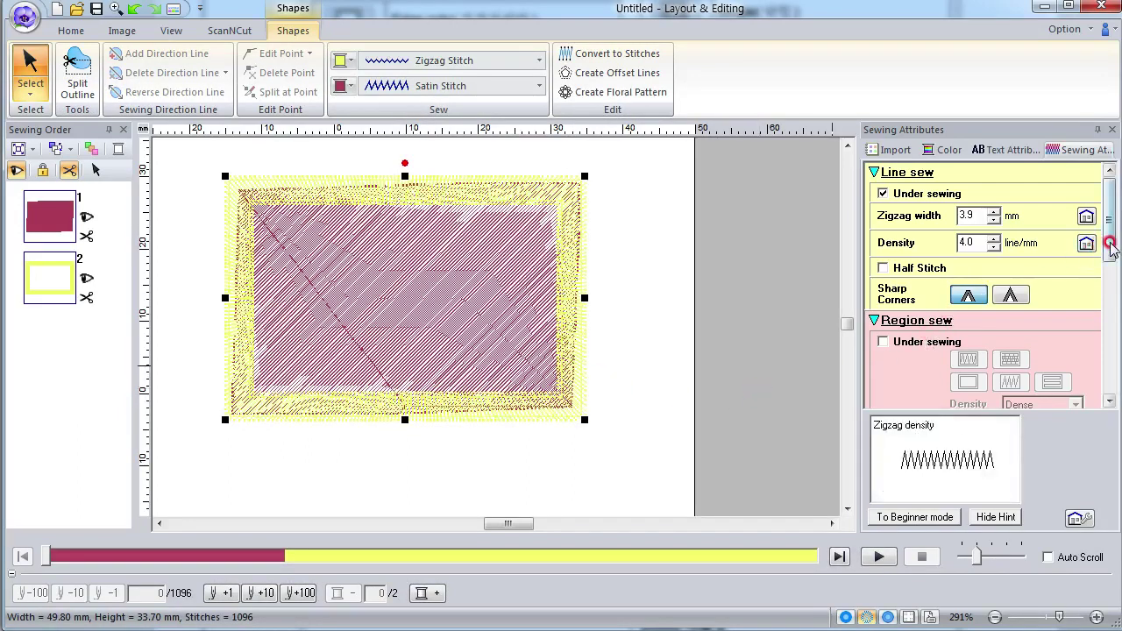
Reset the rectangle's pull compensation to the default 0.0 mm and examine the fill's right edge against the zigzag outline
drag(1109, 237, 1115, 368)
click(1086, 287)
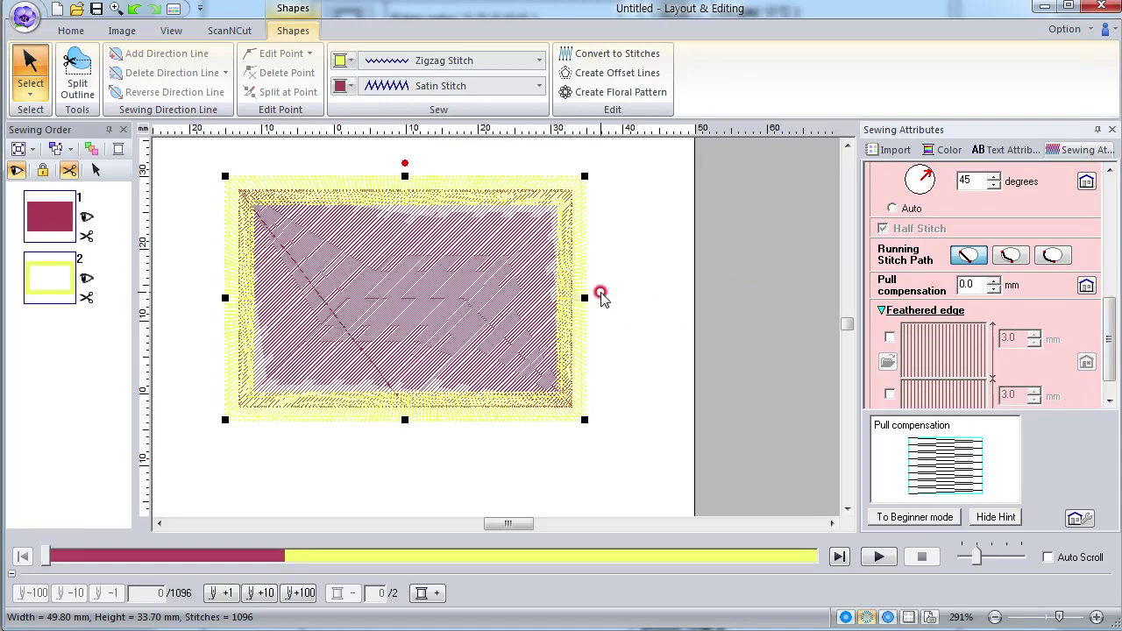
click(561, 316)
scroll(561, 317, up, 5)
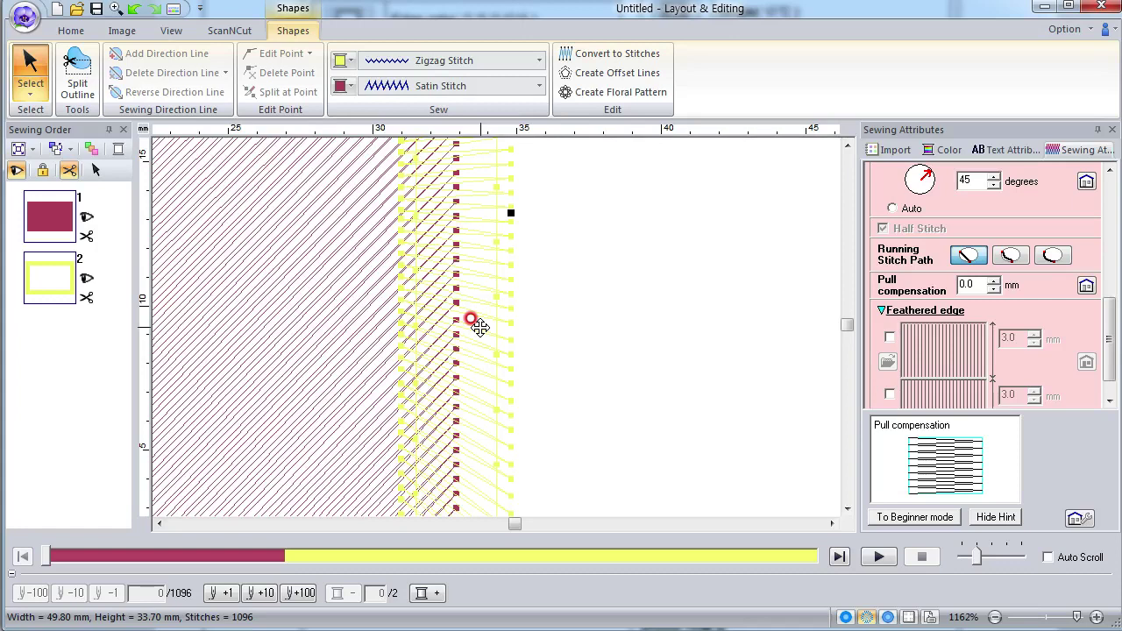
Raise the rectangle's pull compensation to 1.1 mm to compare the fill's edge, and restore the default 0.0 mm
click(994, 280)
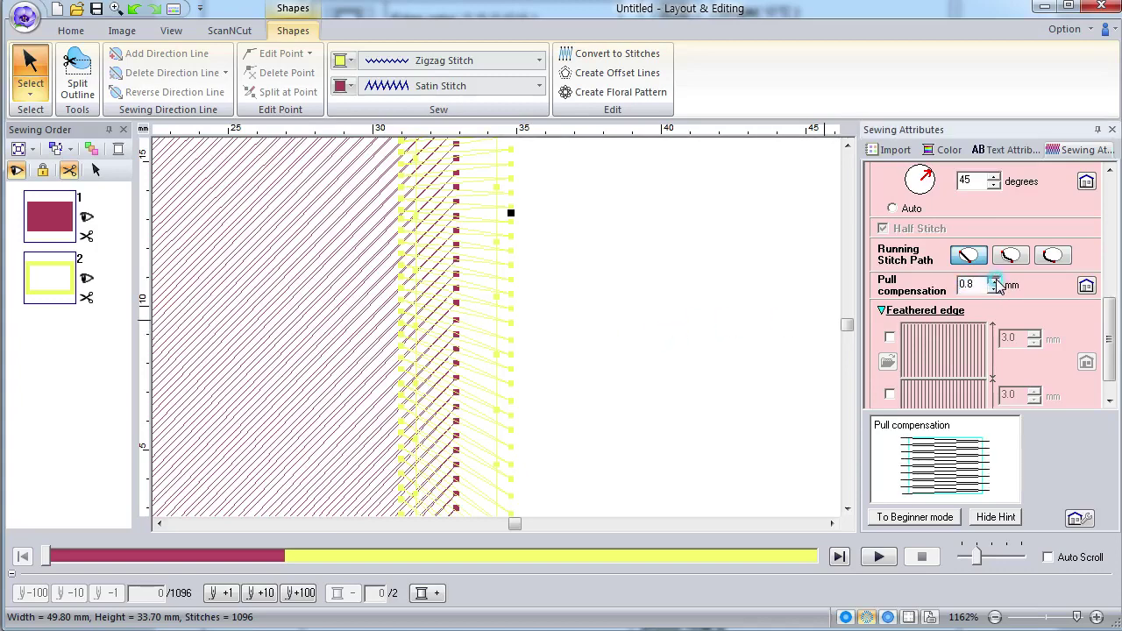
click(993, 281)
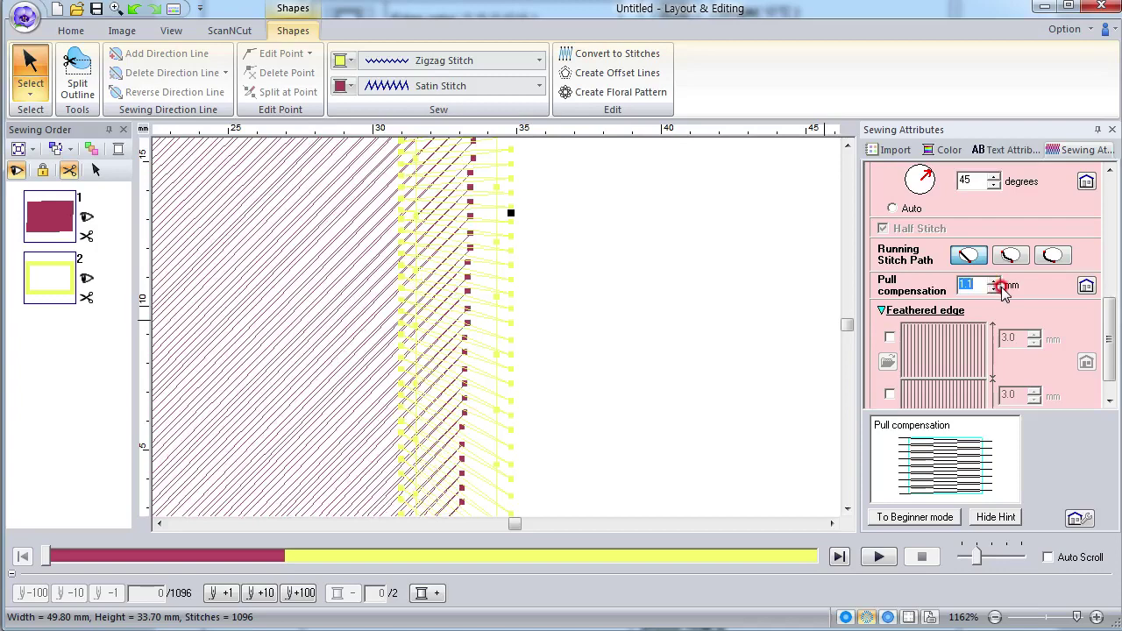
click(1086, 285)
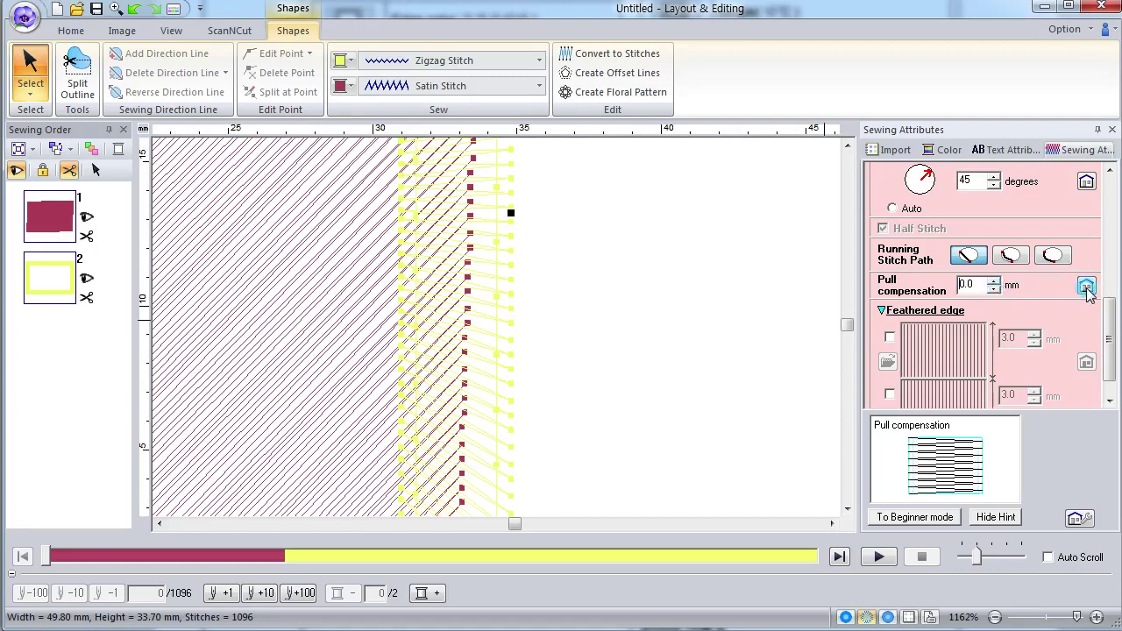